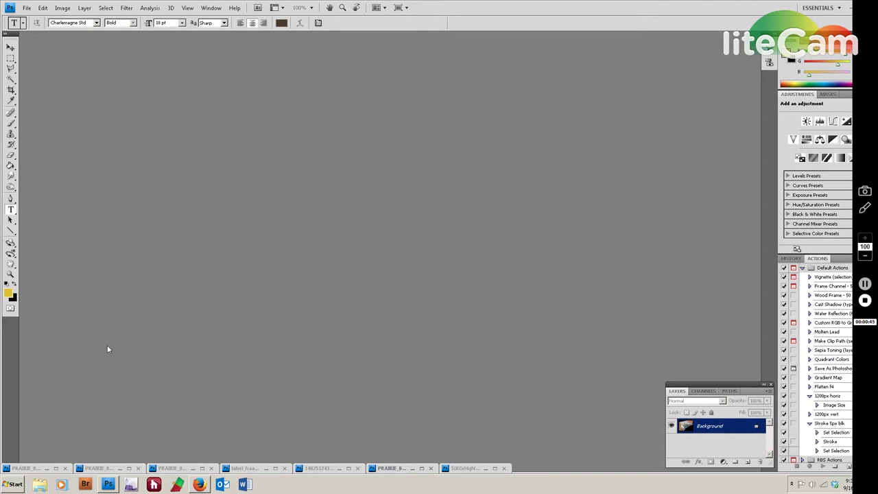
Restore PRAIRIE_002 and PRAIRIE_020, then minimize PRAIRIE_002 so only the label close-up shows.
left_click(49, 467)
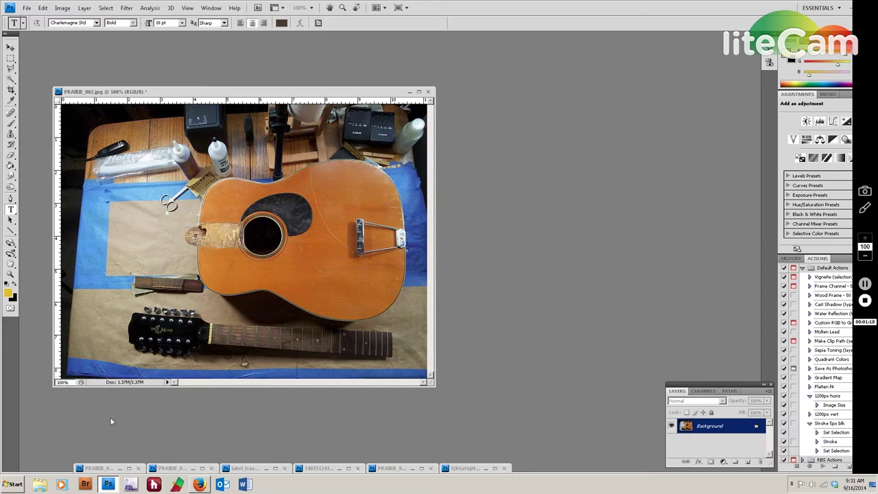
left_click(119, 470)
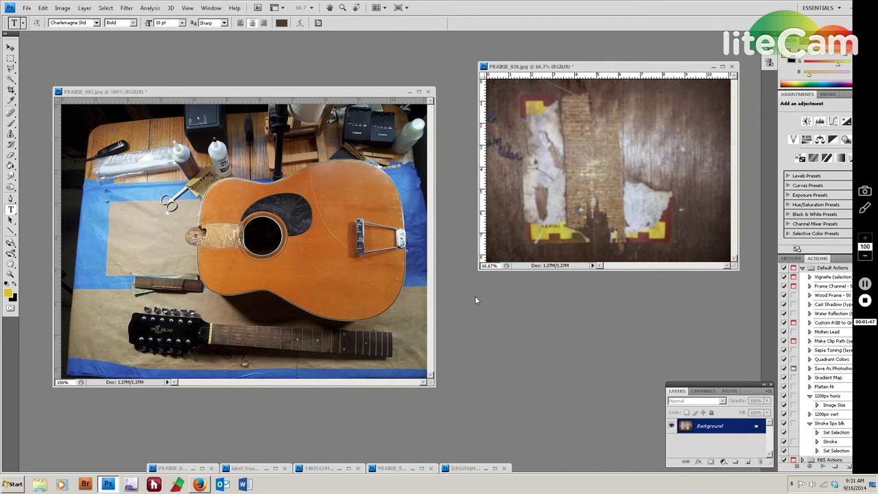
left_click(409, 92)
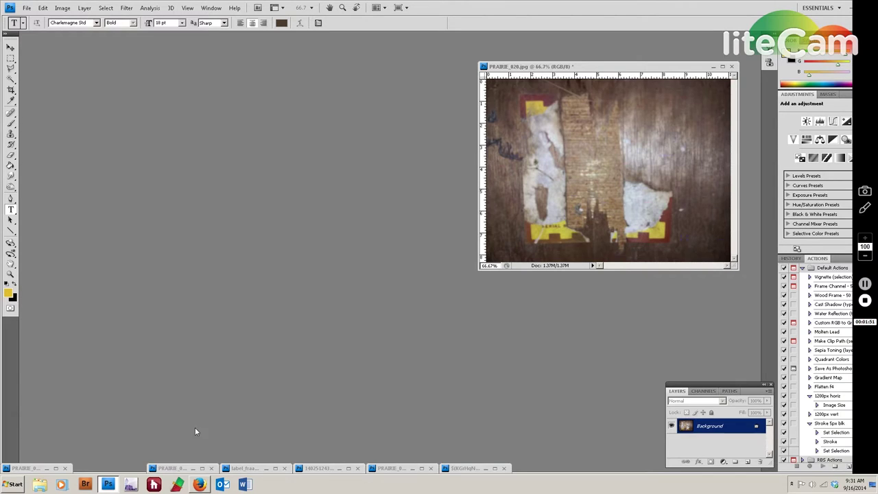
Put PRAIRIE_003 away and show the label_fraagment scan and Ventura soundhole photo beside PRAIRIE_020.
left_click(194, 469)
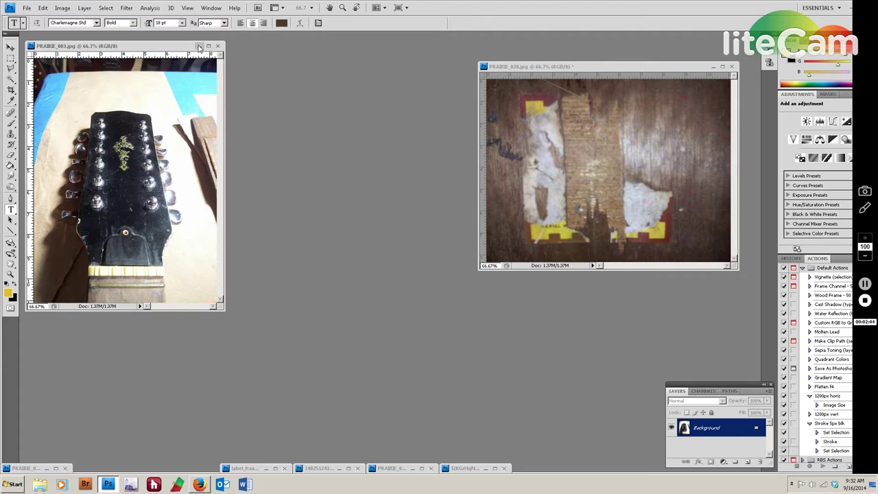
left_click(199, 47)
left_click(266, 468)
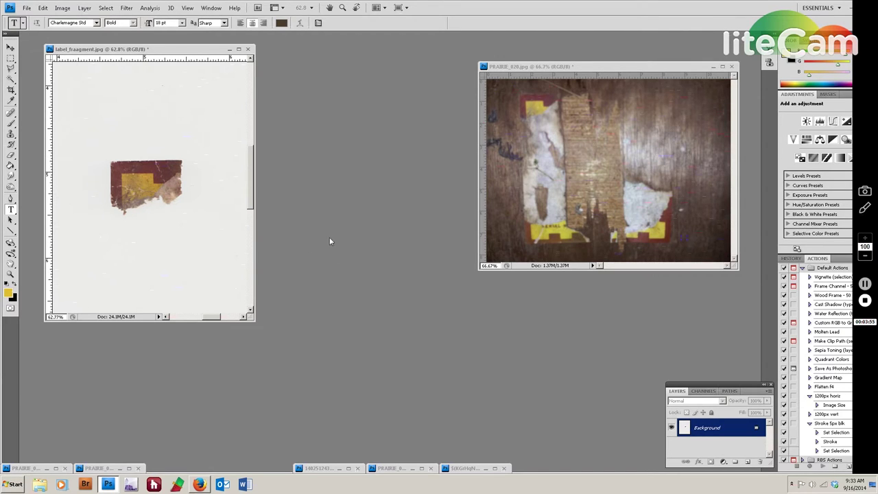
double_click(336, 469)
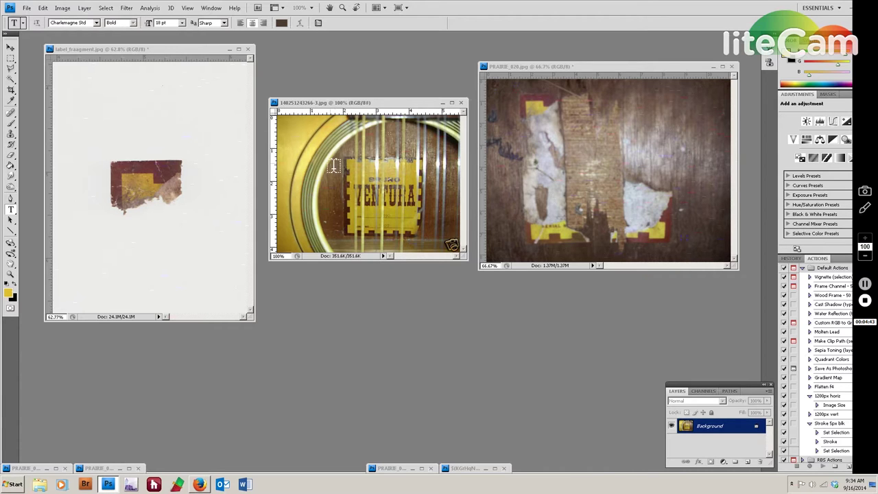
left_click(412, 470)
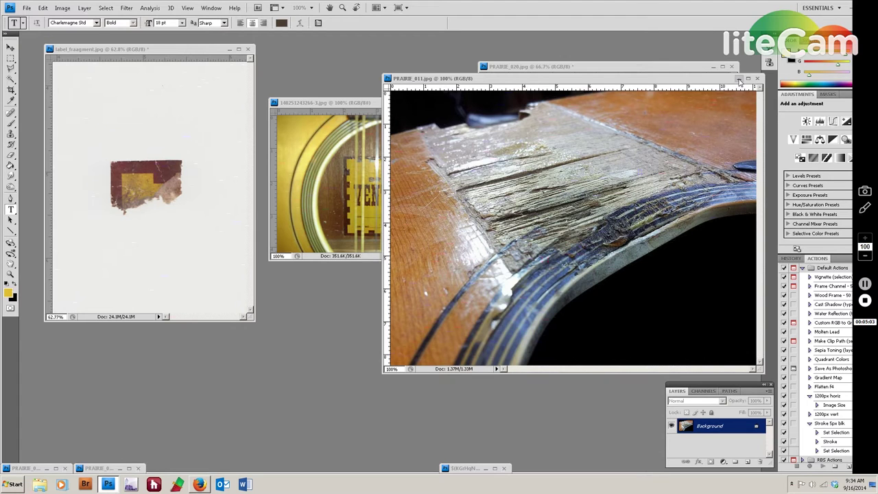
double_click(355, 102)
left_click(444, 103)
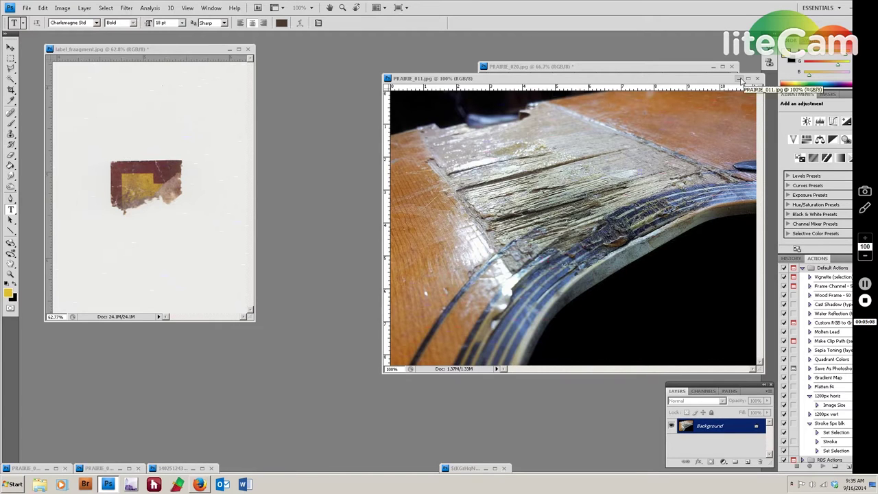
left_click(739, 80)
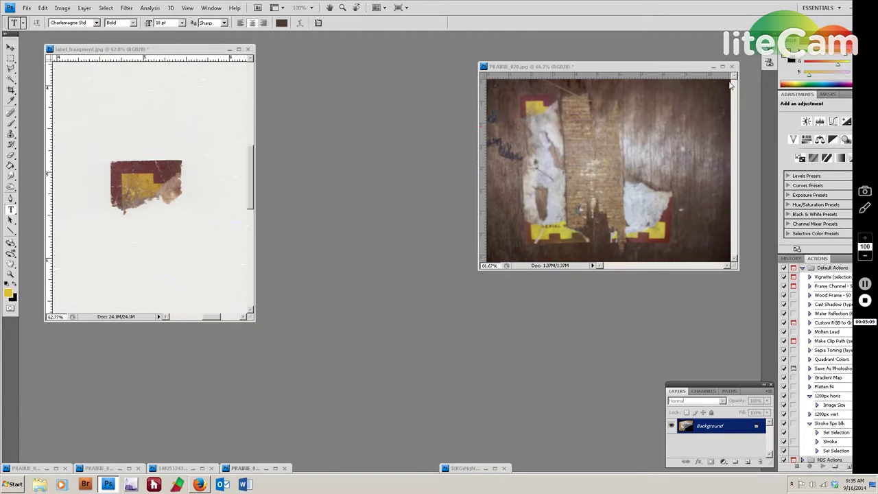
left_click(485, 468)
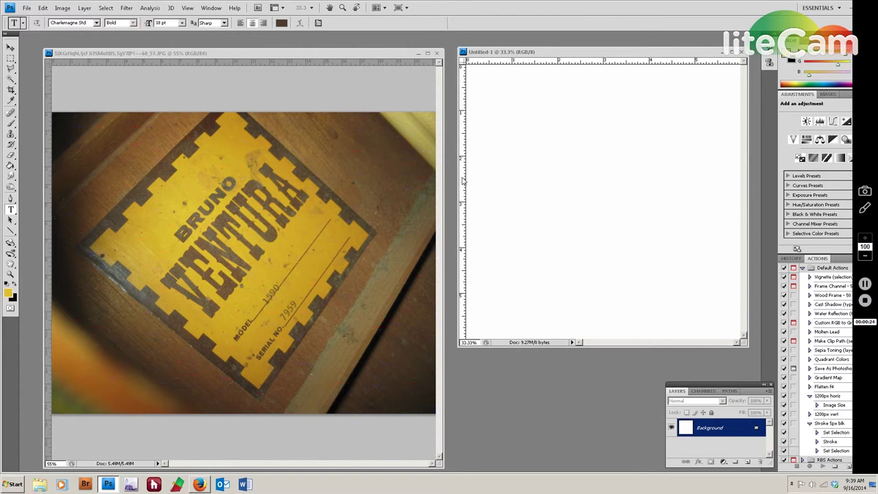
Add a vertical guide to the blank Untitled-1 canvas near the 4-inch mark.
left_click_drag(464, 180, 574, 177)
Frame Untitled-1 with guides at the 1- and 4-inch marks, then activate the label photo.
left_click_drag(646, 178, 649, 176)
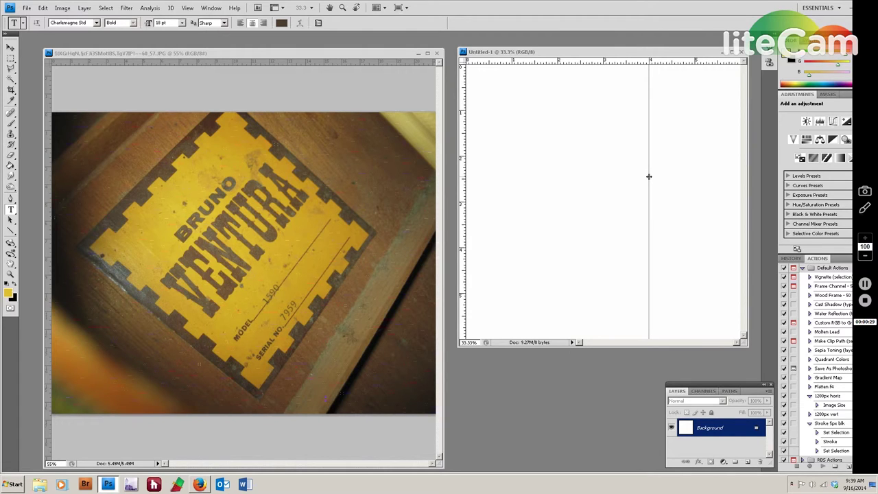
left_click_drag(649, 176, 649, 176)
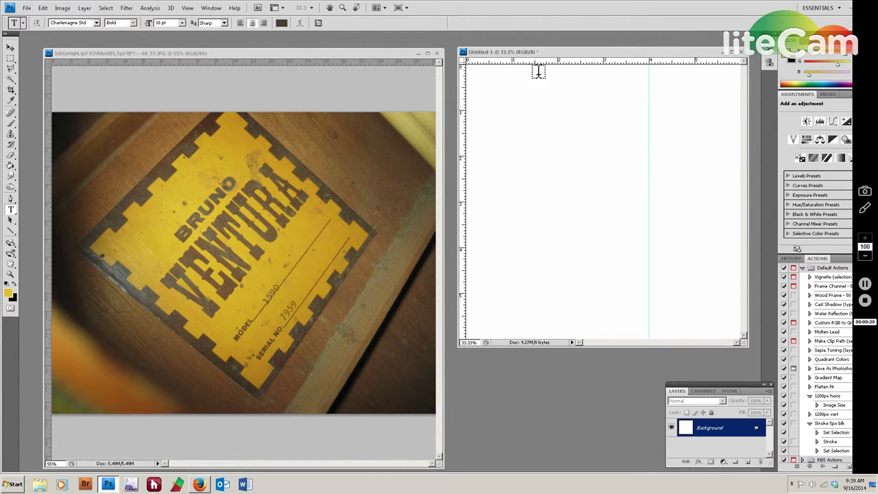
left_click_drag(464, 151, 511, 153)
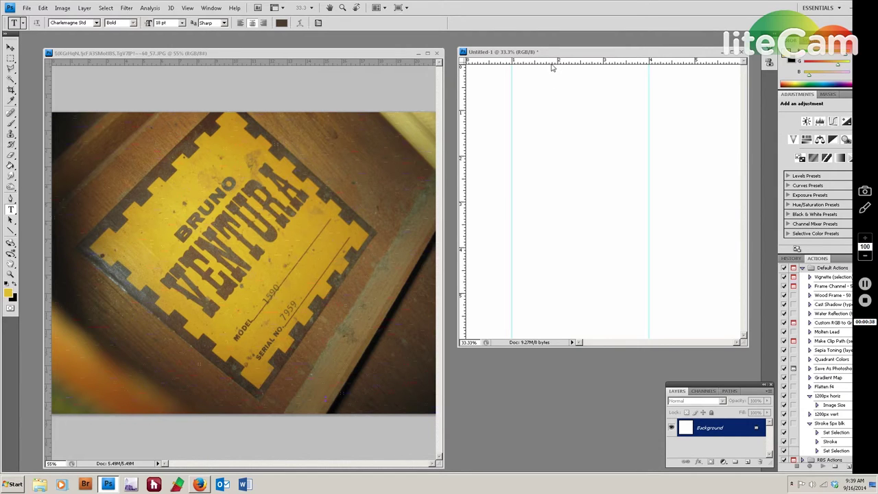
left_click_drag(554, 64, 558, 112)
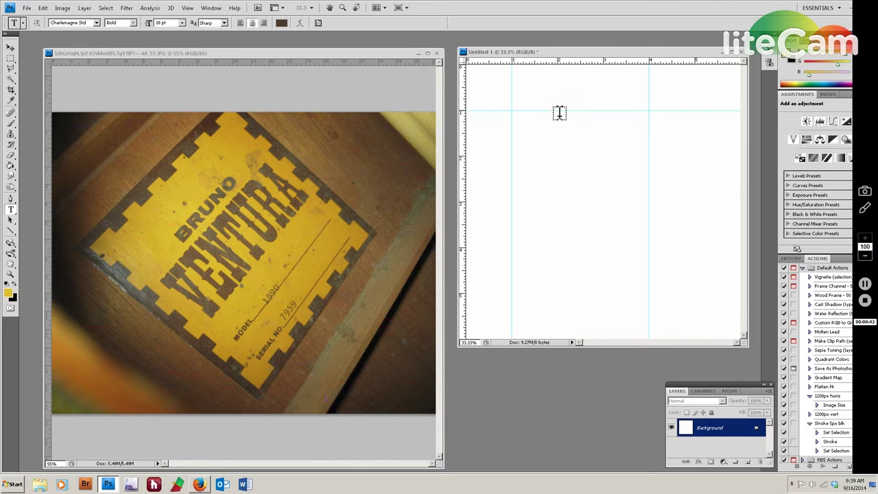
left_click_drag(558, 62, 554, 246)
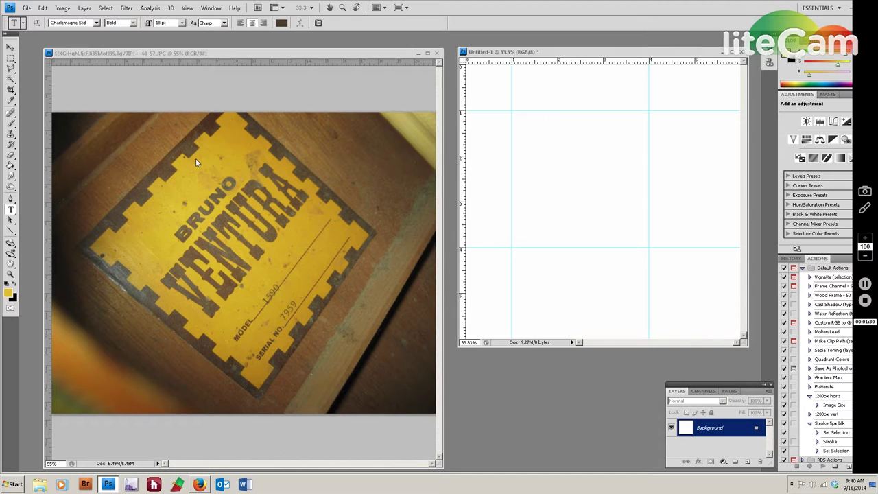
left_click(190, 54)
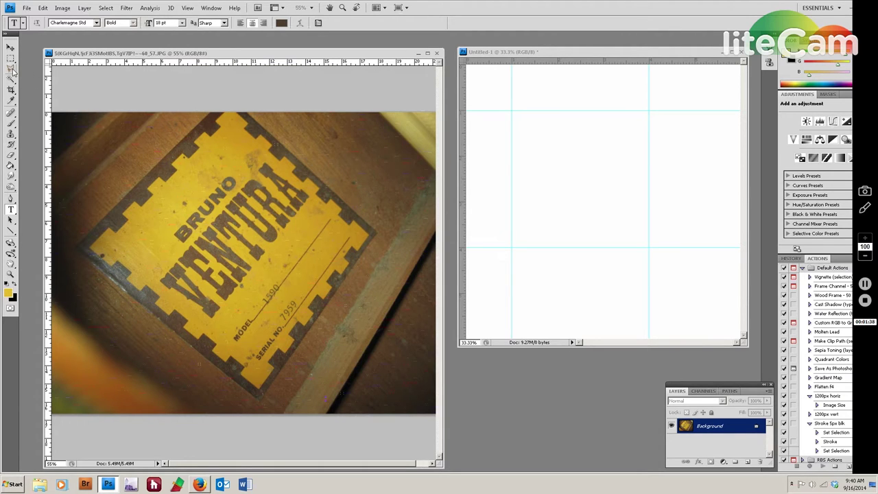
Trace the notched Bruno Ventura label's outer edge with the Polygonal Lasso and copy it.
key("l")
scroll(219, 132, "up", 1)
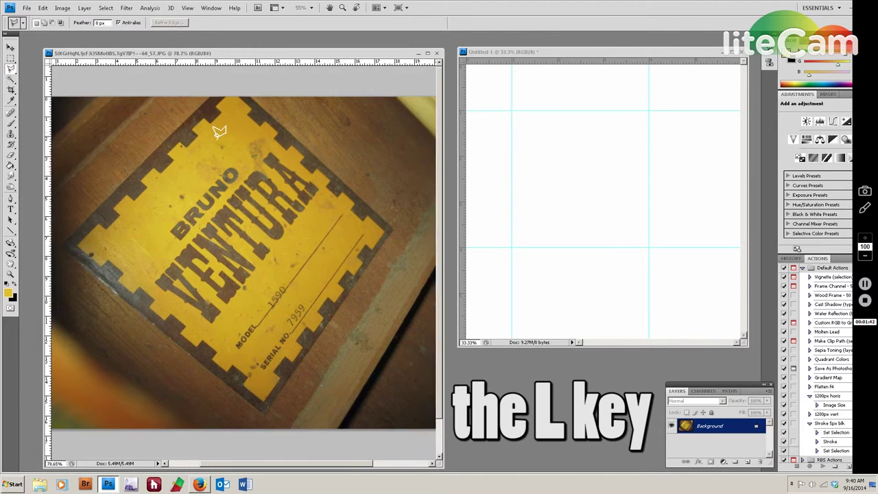
scroll(219, 131, "up", 1)
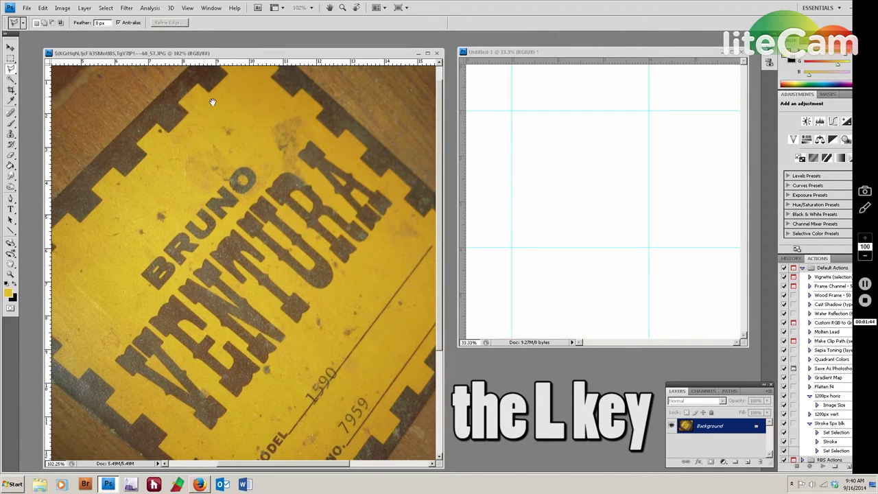
left_click_drag(204, 98, 341, 125)
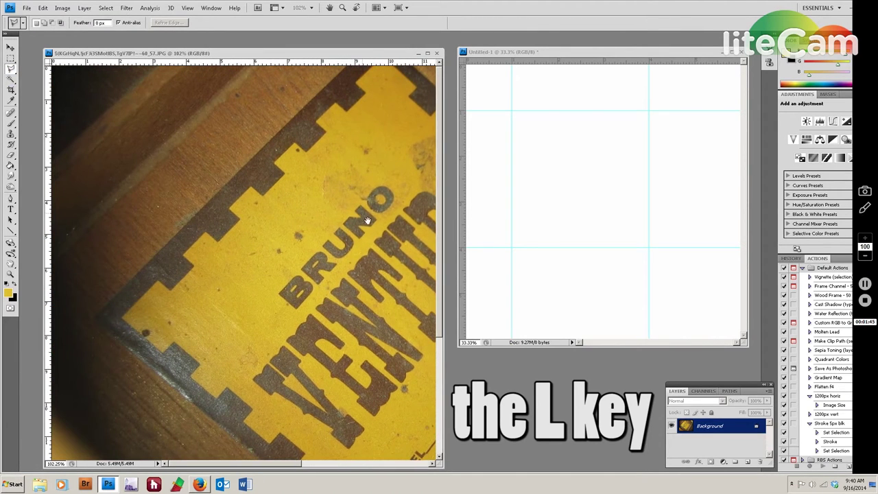
left_click(347, 62)
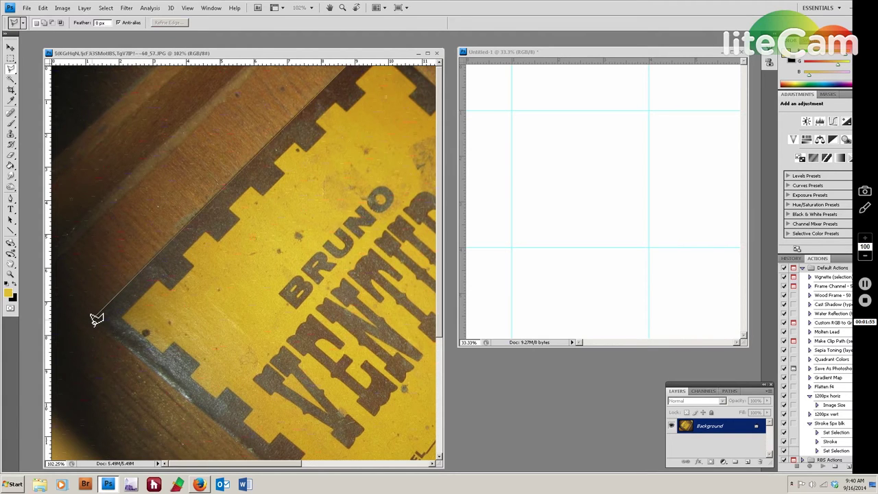
mouse_move(290, 416)
left_mouse_down()
mouse_move(209, 328)
mouse_move(171, 305)
left_mouse_up()
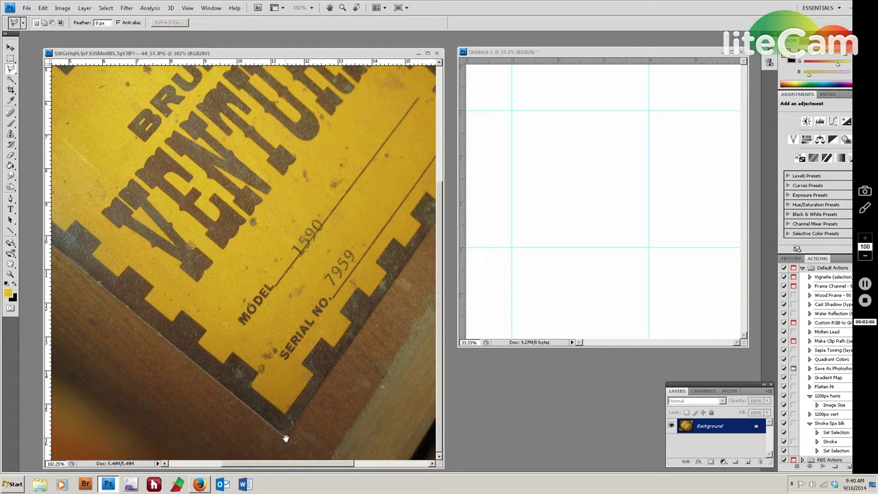
left_click_drag(373, 230, 161, 398)
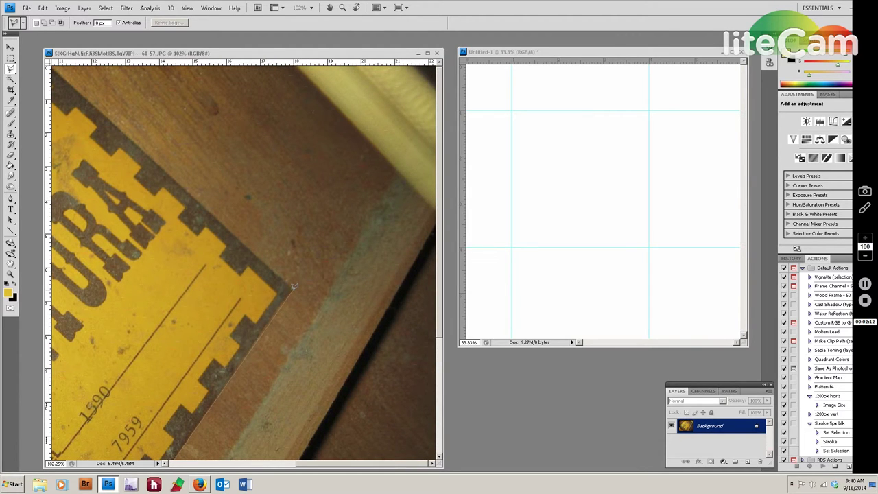
left_click_drag(150, 365, 397, 364)
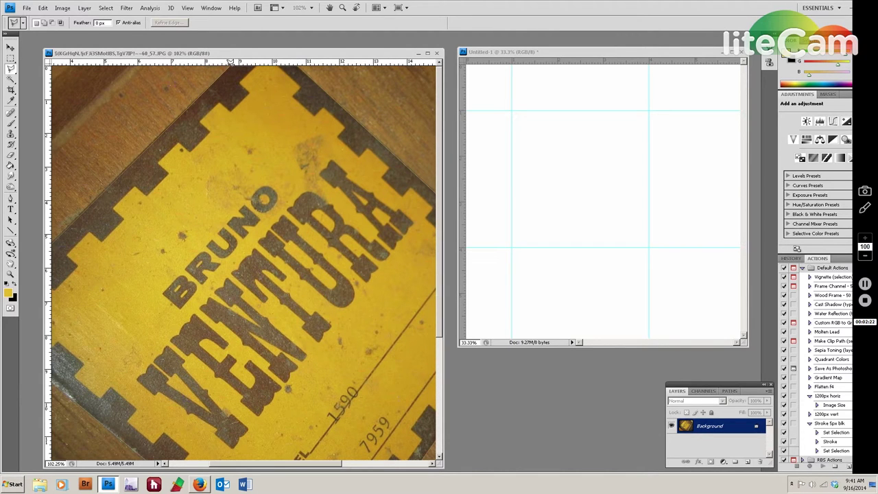
left_click(231, 61)
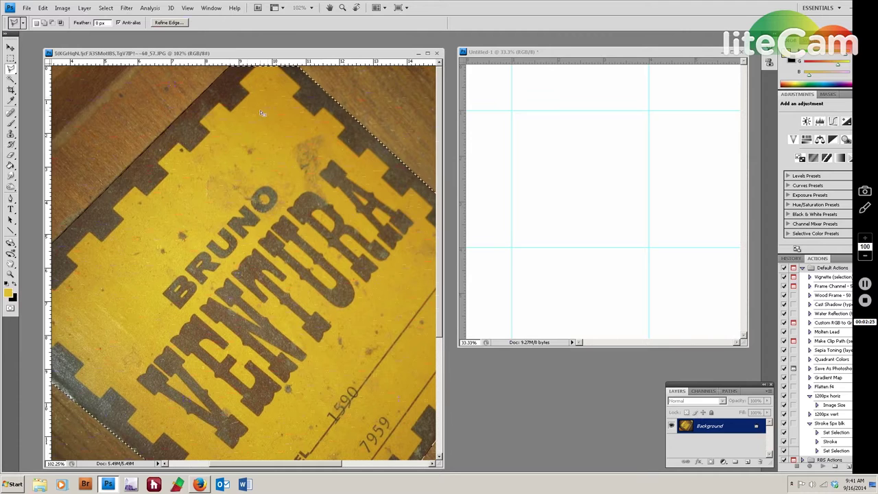
scroll(401, 102, "down", 2)
scroll(406, 101, "down", 2)
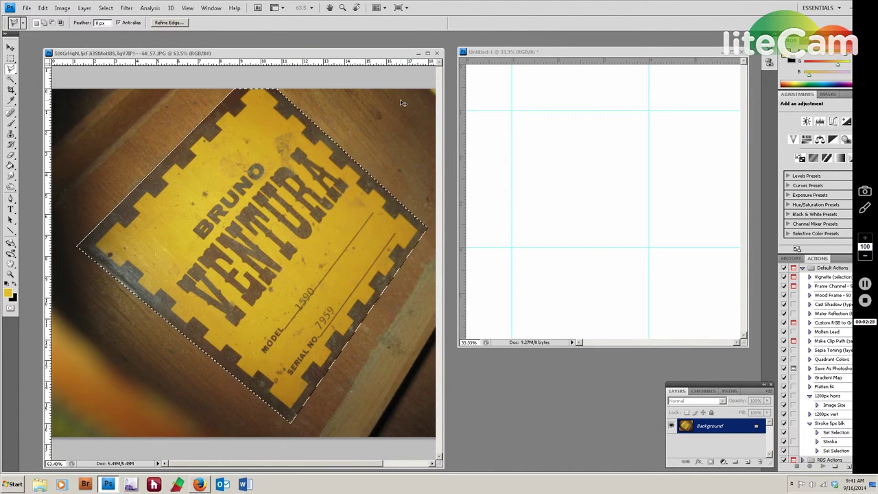
key("ctrl+c")
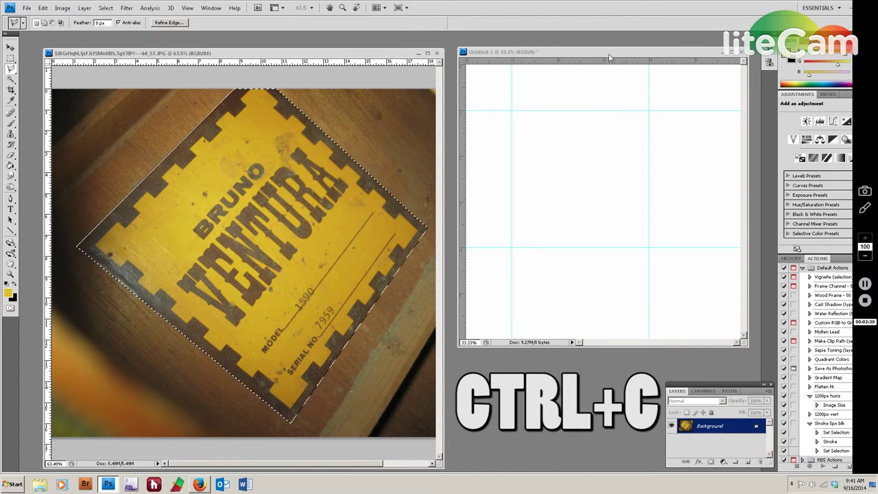
Paste the copied label into Untitled-1 as Layer 1 and minimize the photo.
left_click(600, 88)
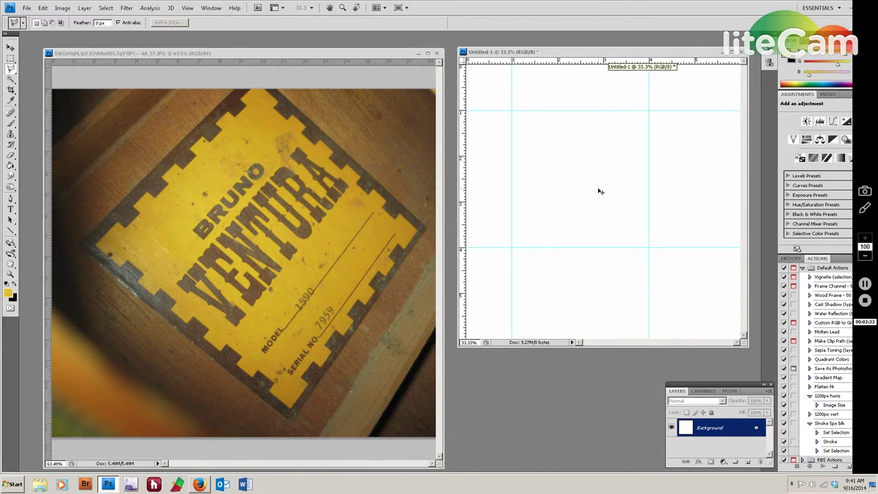
key("ctrl+v")
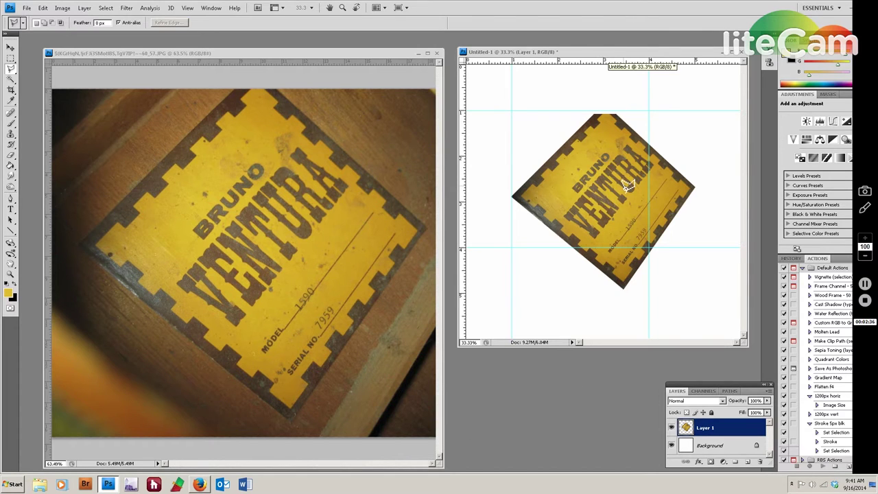
left_click(418, 54)
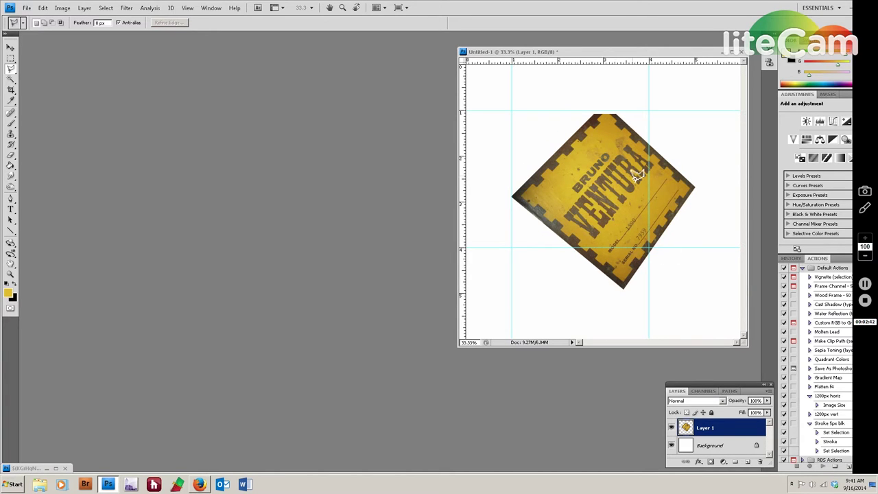
Move and enlarge the Untitled-1 window, then zoom in to 48.8%.
left_click_drag(625, 54, 415, 54)
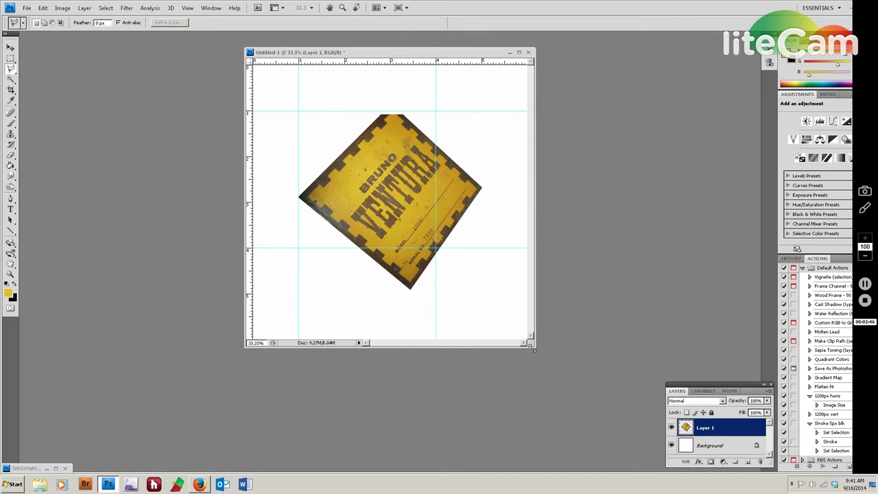
left_click_drag(534, 350, 664, 444)
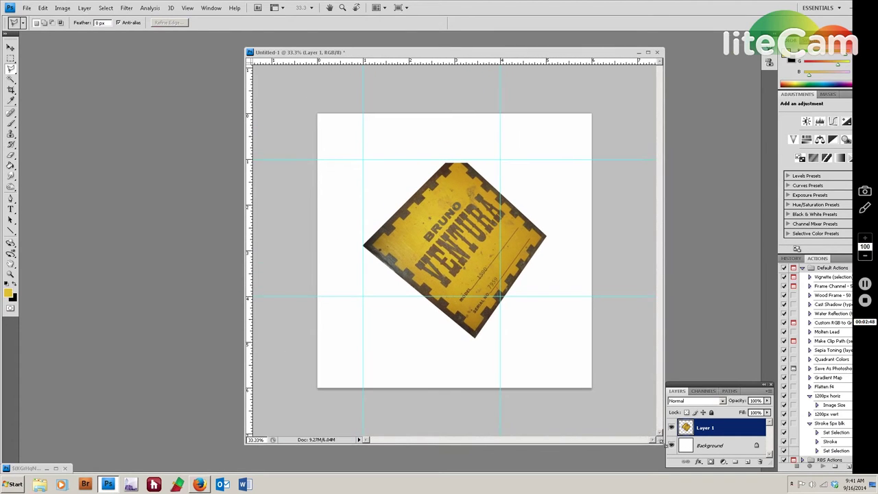
left_click_drag(406, 54, 273, 40)
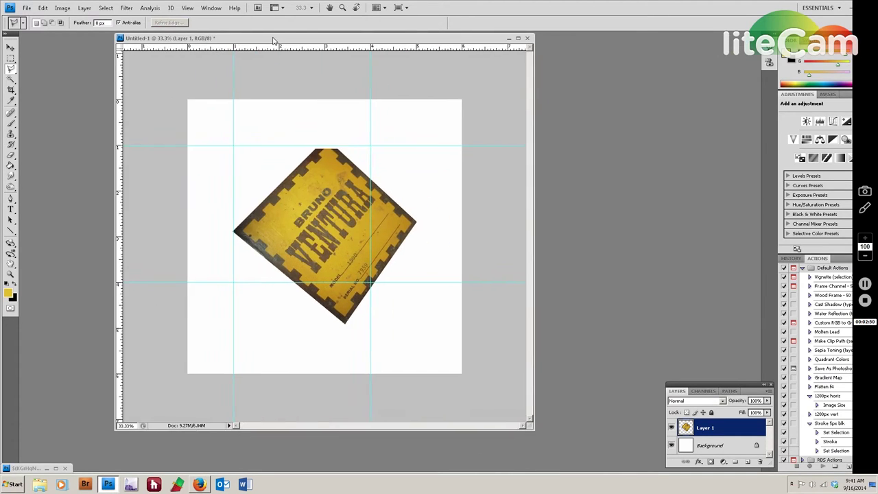
left_click_drag(532, 427, 636, 467)
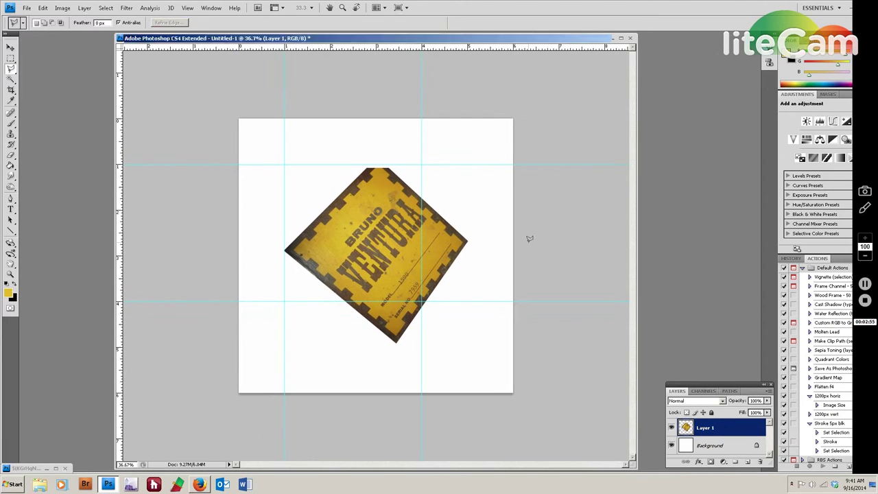
key("ctrl+plus")
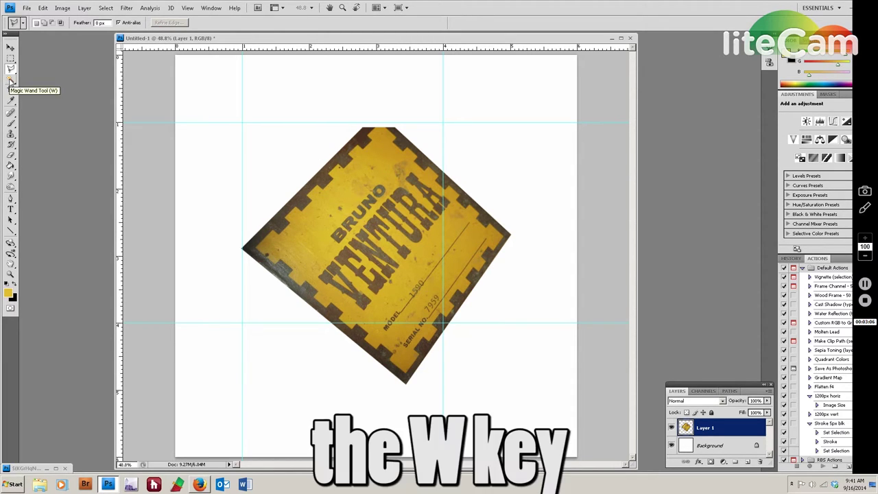
Magic-wand the white background, invert to isolate the label, and start Free Transform.
left_click(11, 80)
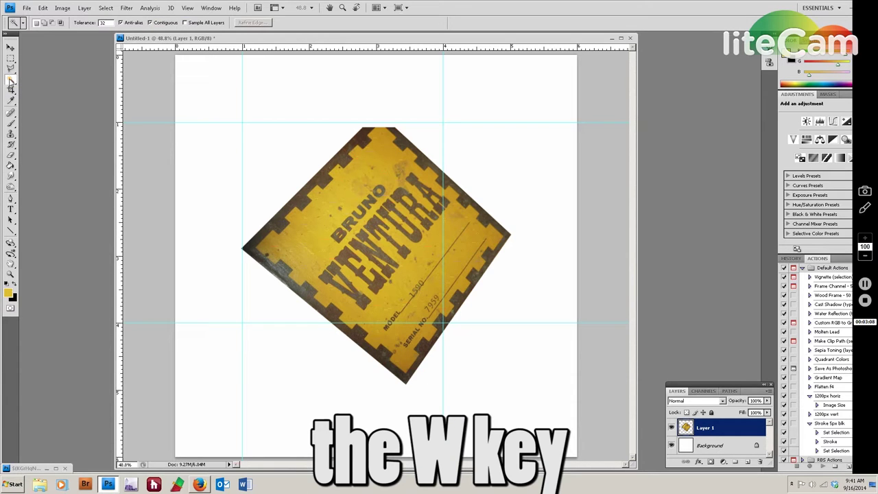
left_click(273, 156)
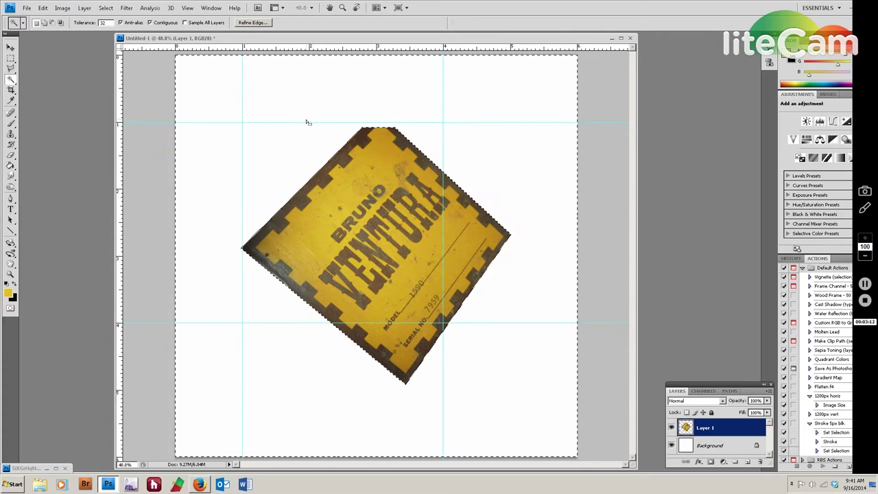
key("ctrl+shift+i")
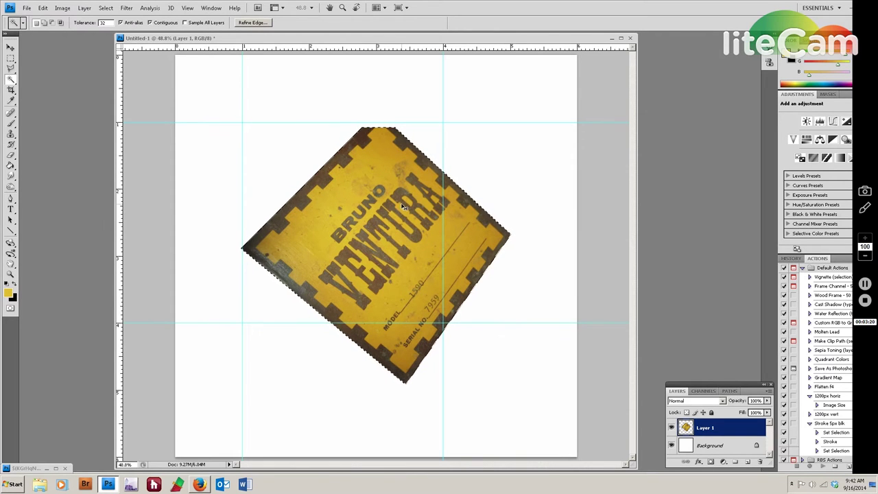
key("ctrl+t")
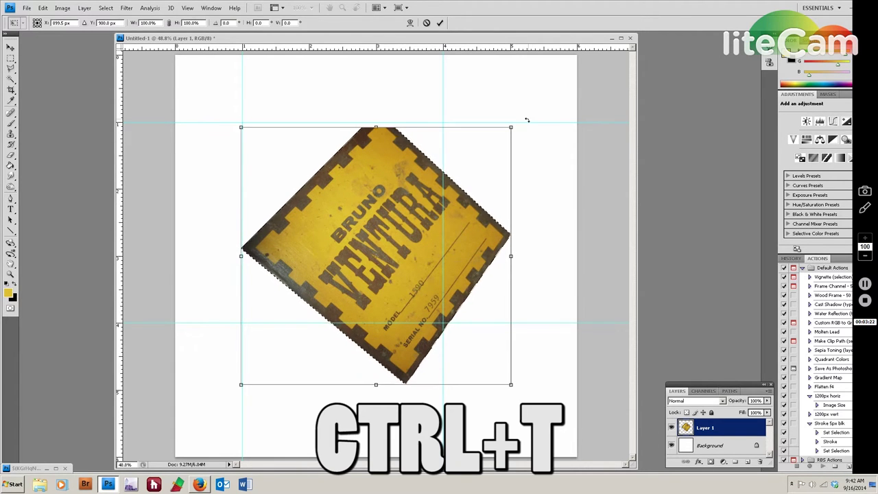
Rotate the label about 50° upright, move it up-left within the guides, and commit.
left_click_drag(527, 120, 525, 230)
left_click_drag(530, 136, 537, 177)
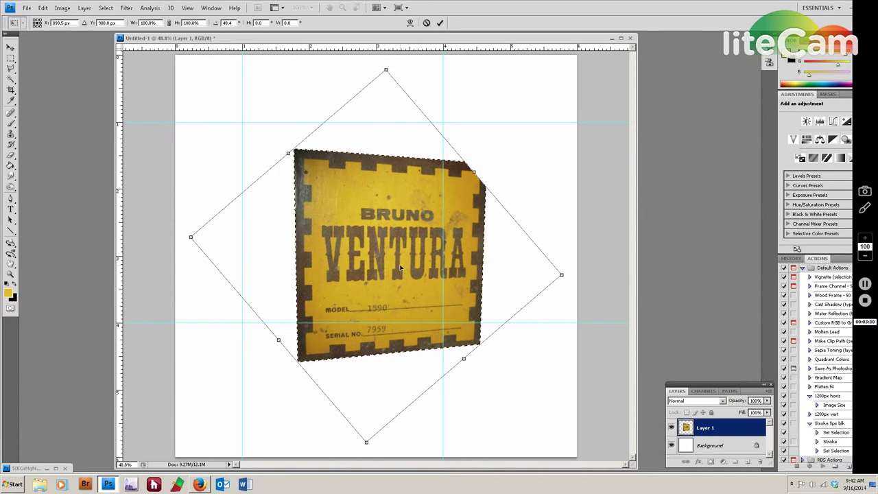
left_click_drag(398, 265, 351, 236)
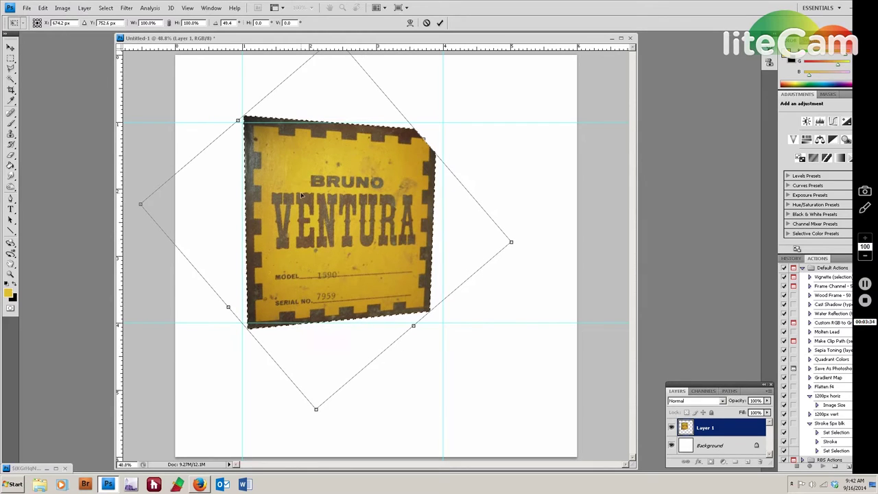
left_click_drag(496, 157, 497, 159)
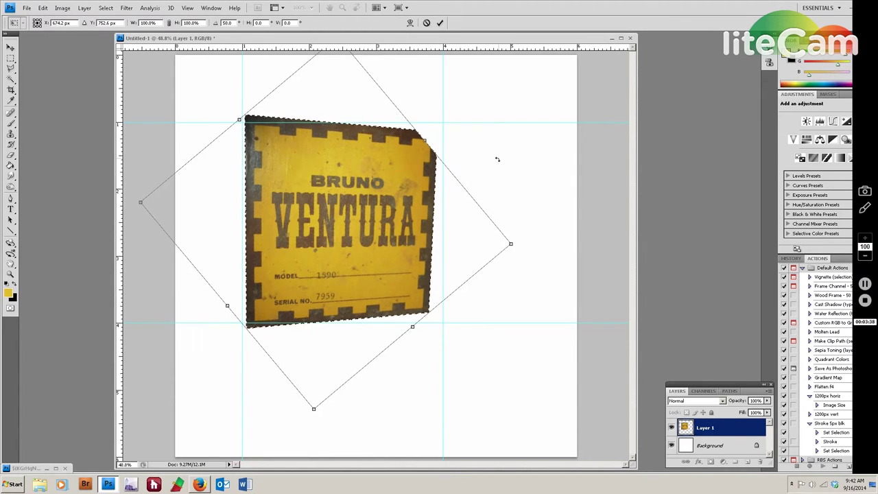
scroll(316, 211, "up", 3)
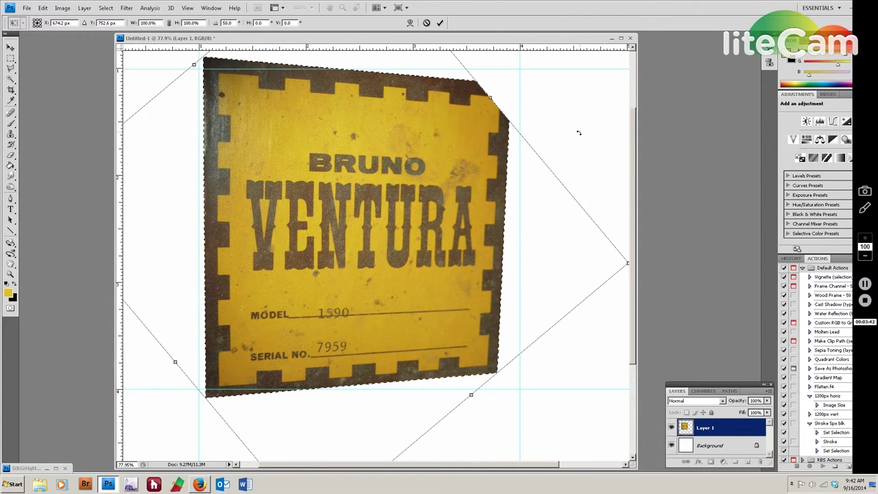
left_click_drag(580, 133, 581, 135)
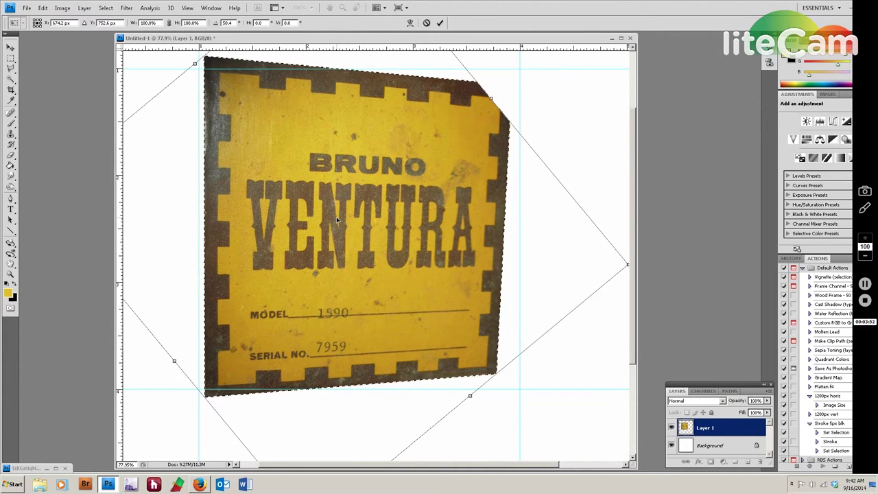
key("Return")
key("w")
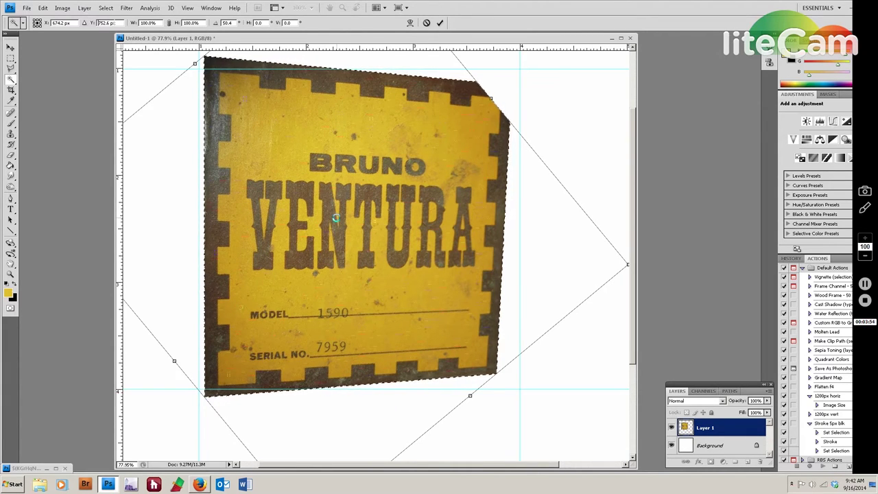
scroll(563, 175, "down", 3)
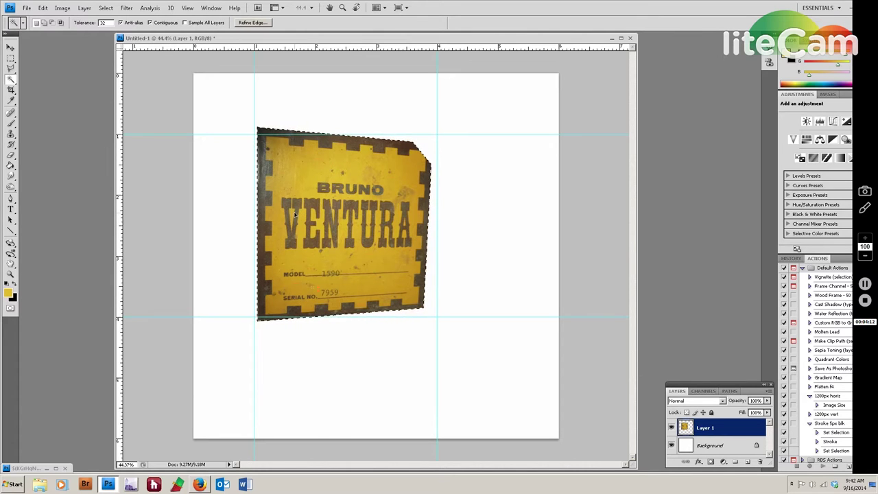
key("ctrl+t")
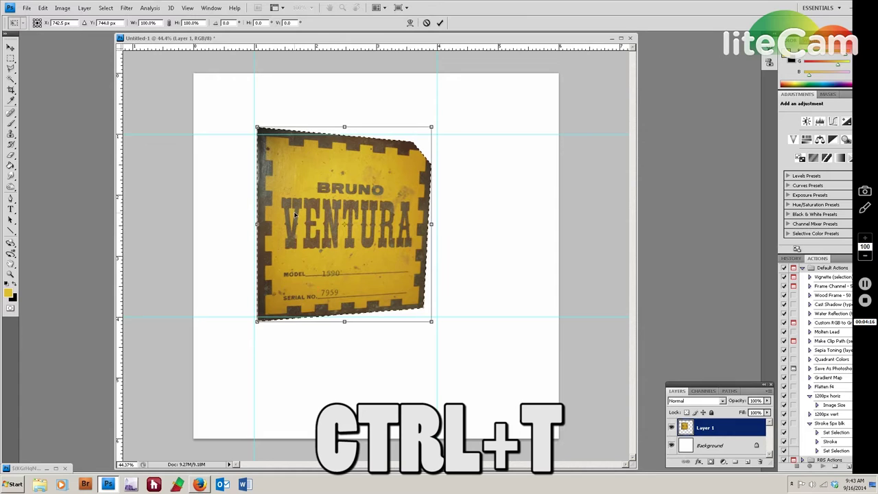
Distort the label so its top-left and bottom-left corners land on the guide intersections.
right_click(359, 185)
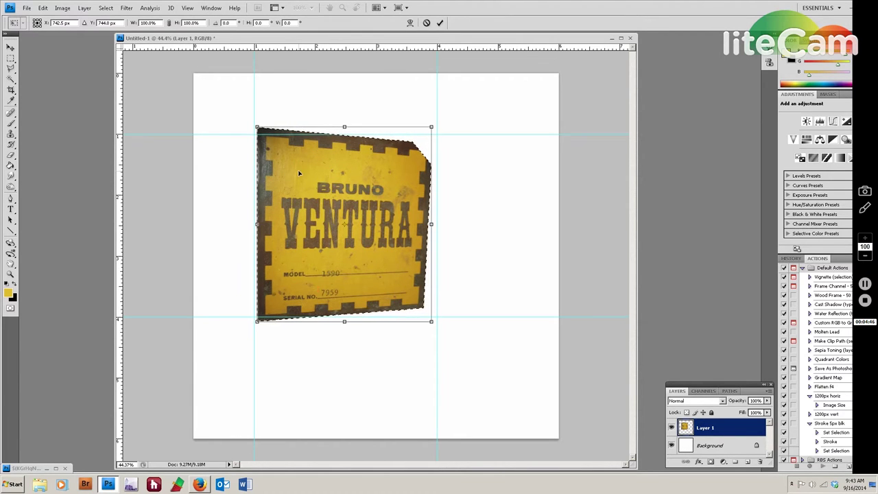
scroll(321, 204, "up", 3)
scroll(251, 151, "up", 1)
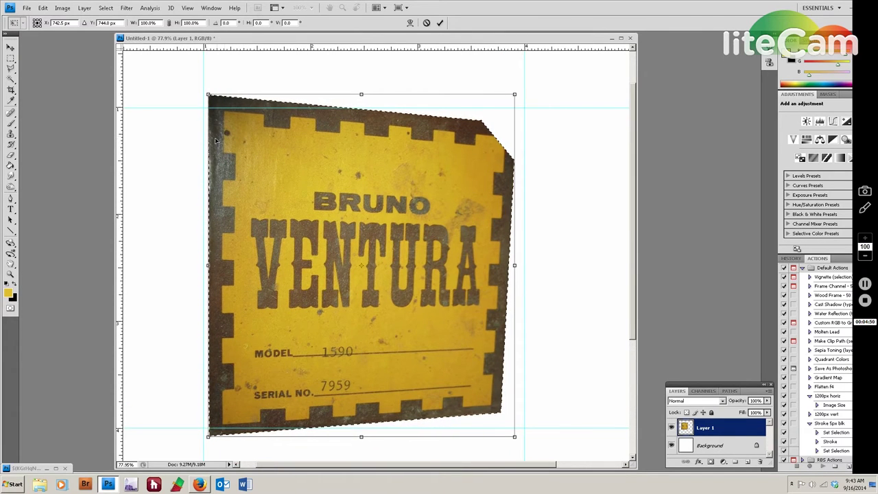
scroll(188, 142, "up", 2)
left_click_drag(188, 119, 243, 215)
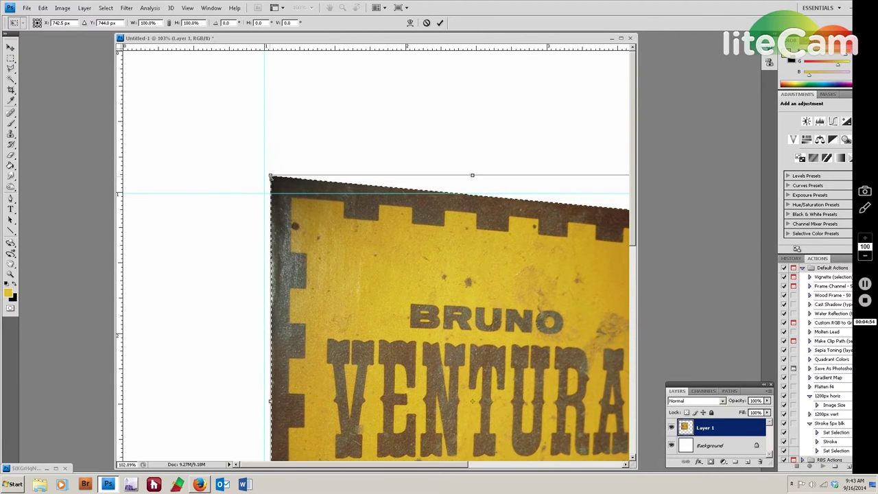
left_click_drag(271, 177, 266, 194)
scroll(264, 196, "up", 5)
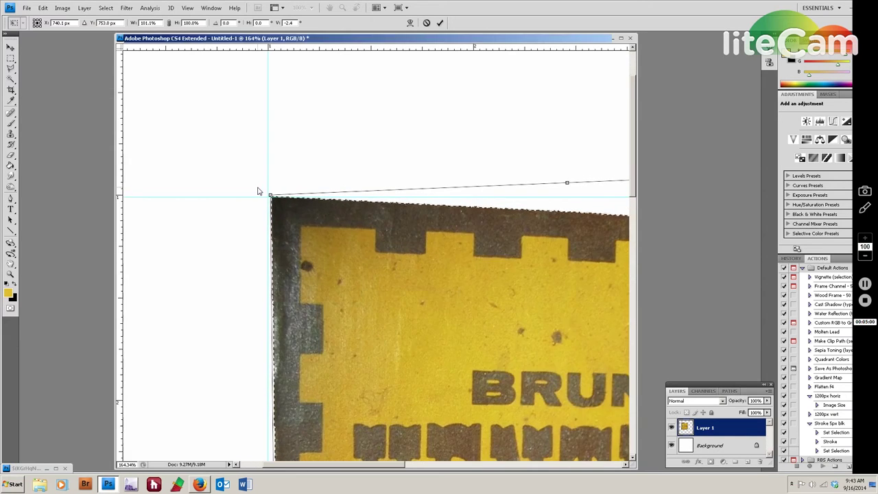
left_click_drag(275, 200, 273, 200)
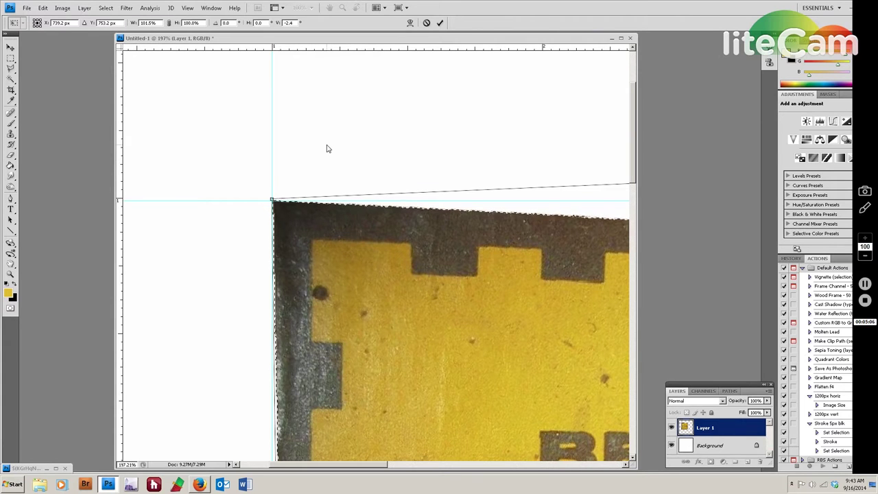
left_click_drag(237, 362, 239, 168)
scroll(239, 220, "down", 8)
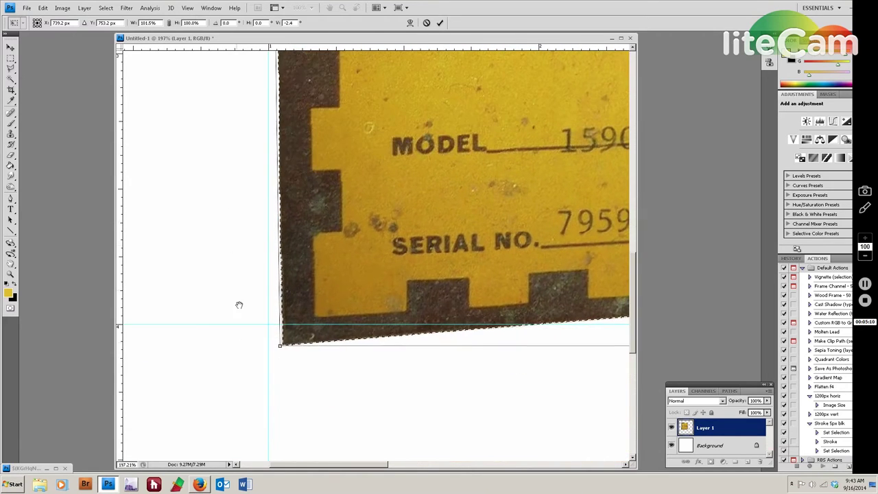
left_click_drag(280, 345, 268, 326)
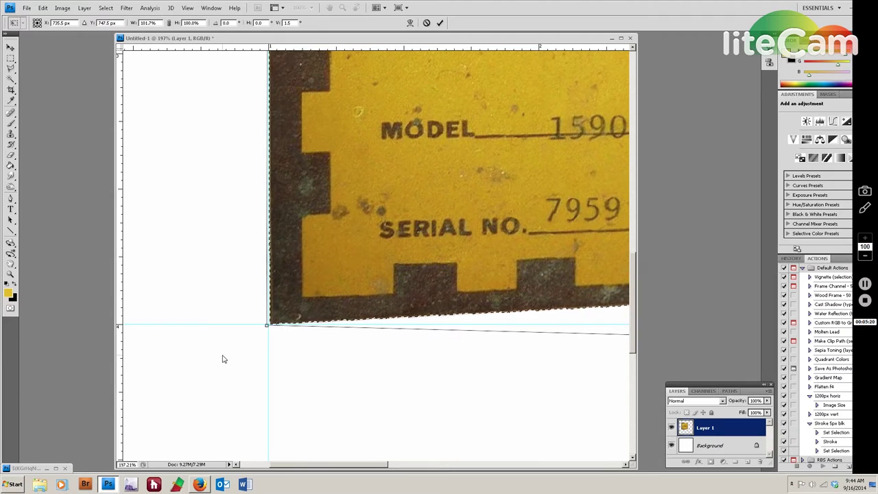
key("ctrl+0")
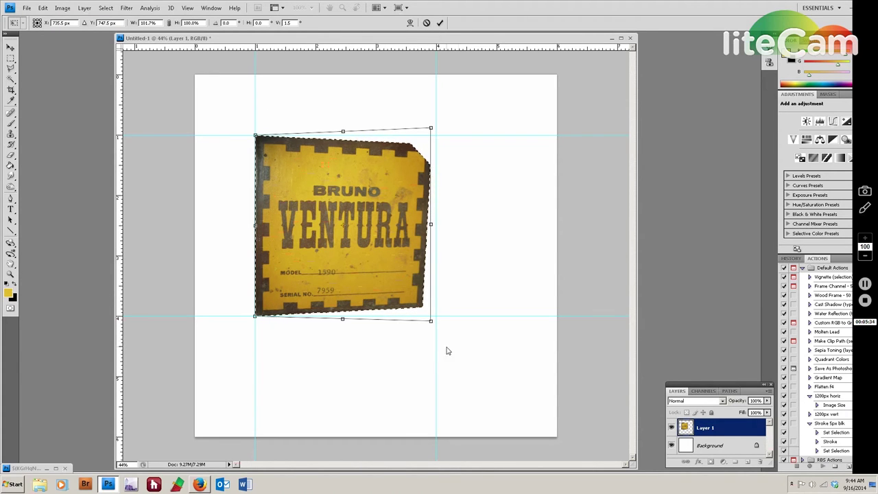
Try pulling the label's bottom-right corner outward to enlarge it.
scroll(451, 339, "up", 6)
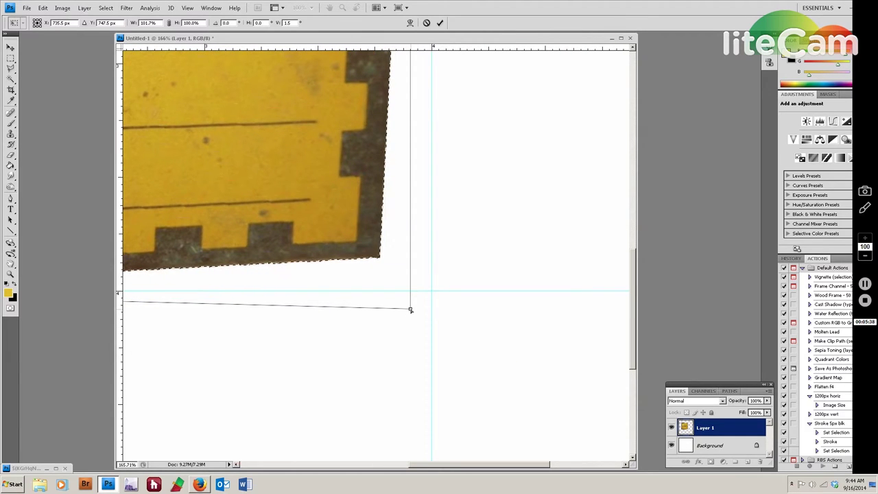
left_click_drag(410, 310, 471, 351)
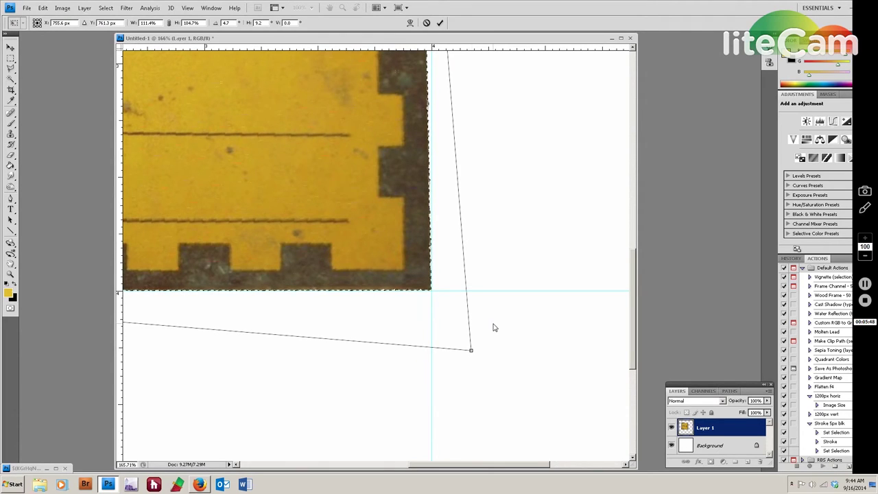
key("ctrl+0")
key("ctrl+minus")
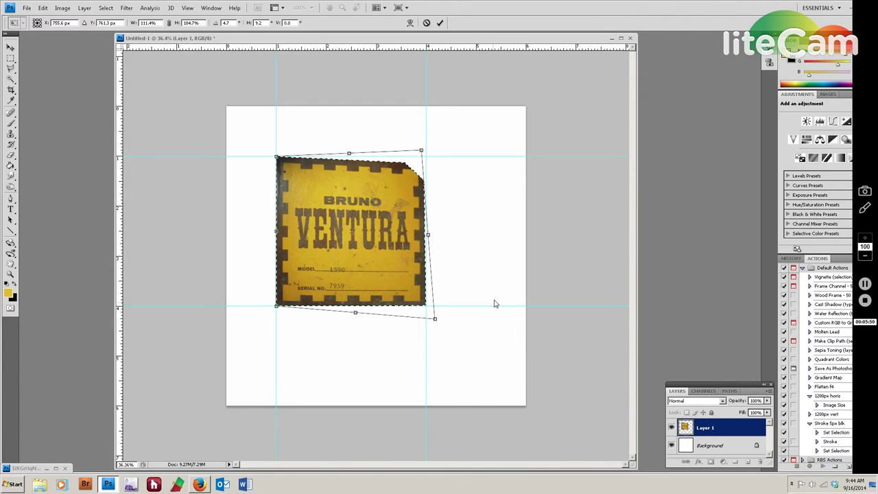
key("ctrl+0")
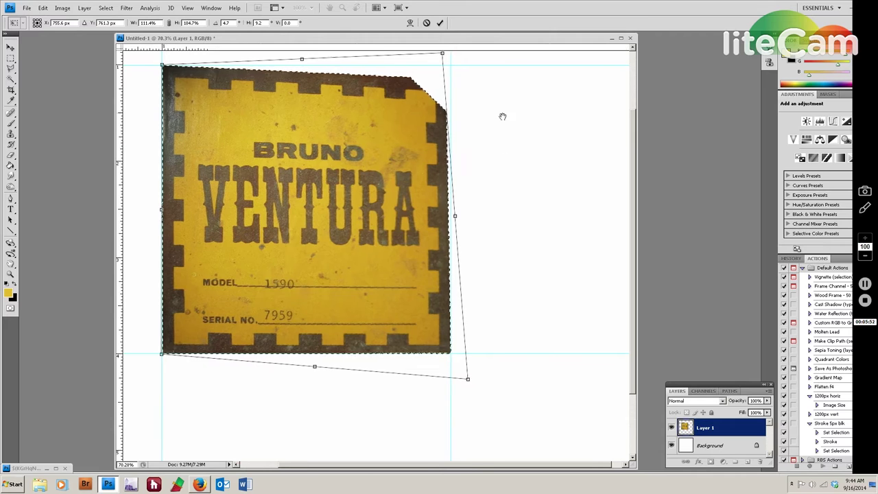
Stretch the top-right corner up, then cancel the distortion and deselect the label.
scroll(488, 298, "up", 3)
scroll(468, 163, "up", 4)
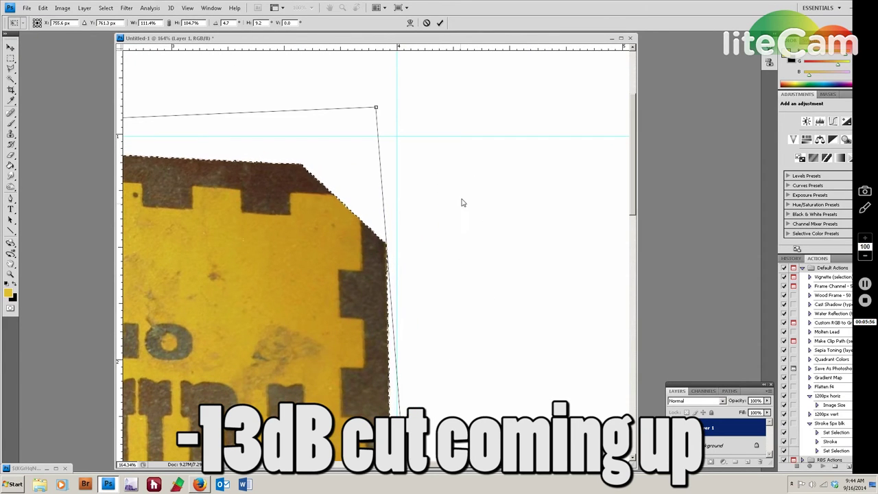
scroll(472, 158, "up", 3)
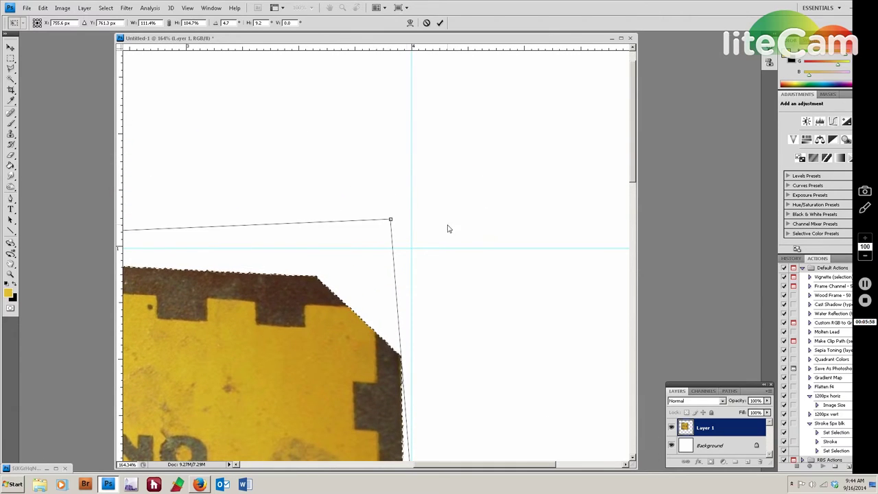
left_click_drag(391, 221, 401, 185)
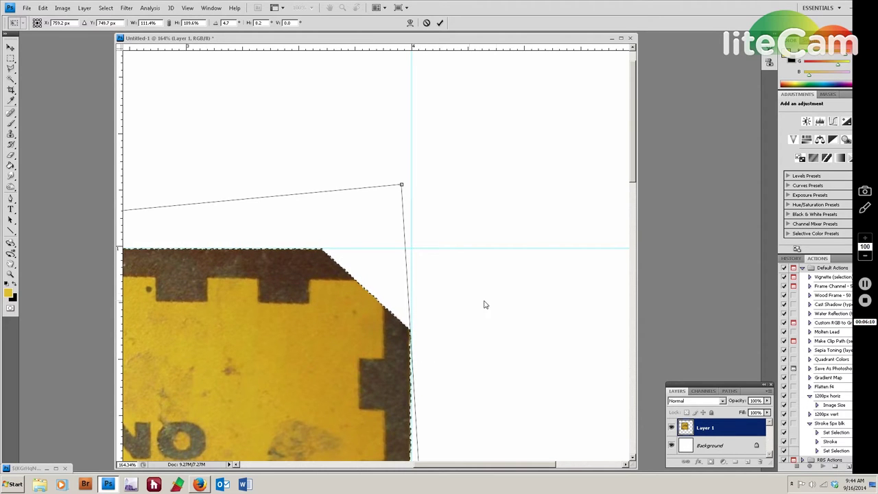
scroll(501, 295, "down", 3)
scroll(502, 295, "down", 2)
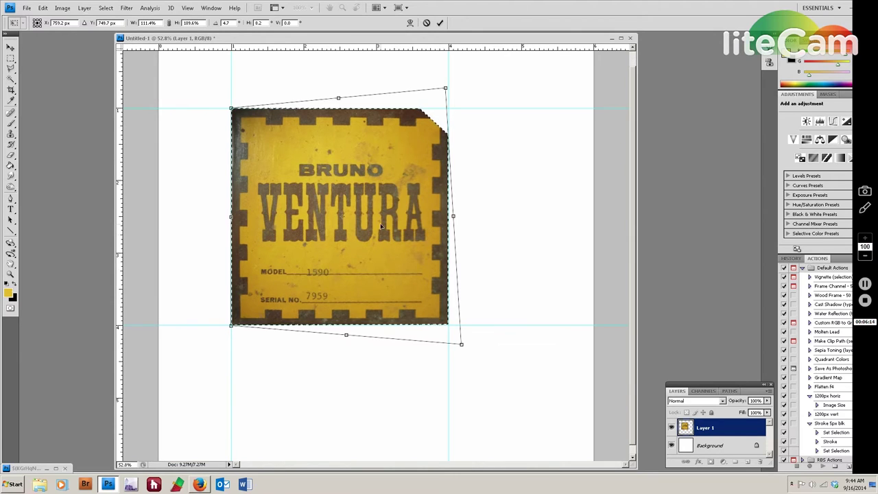
key("Escape")
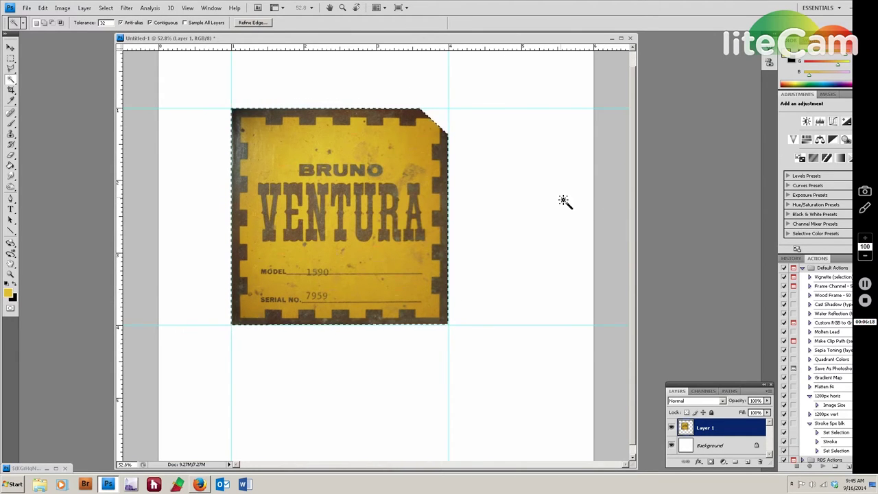
key("ctrl+d")
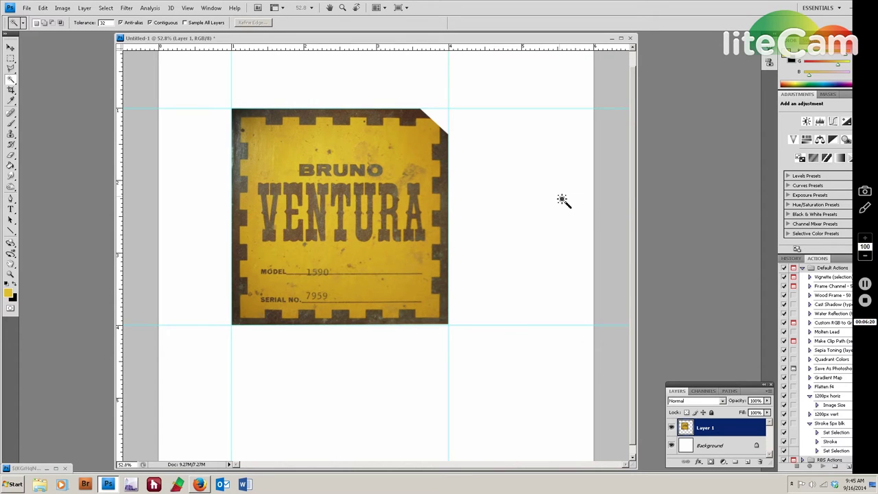
Zoom out to the whole page, then start a free transform on the label and cancel it.
key("ctrl+minus")
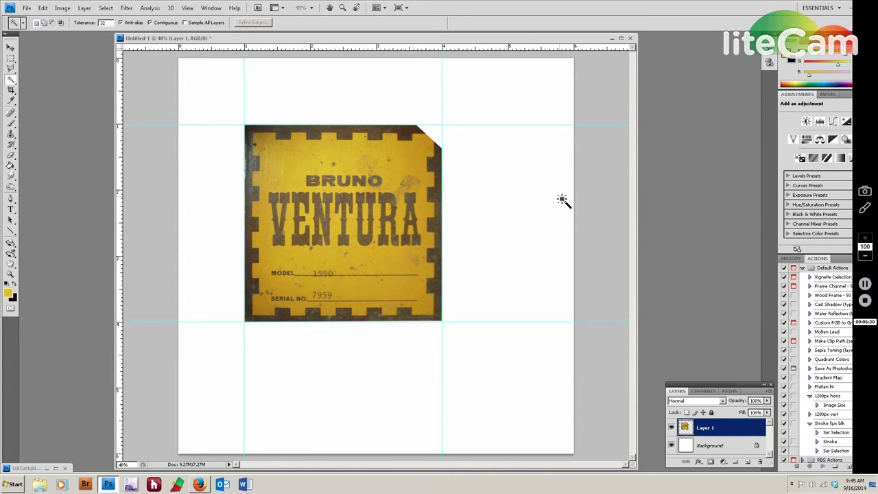
key("ctrl+t")
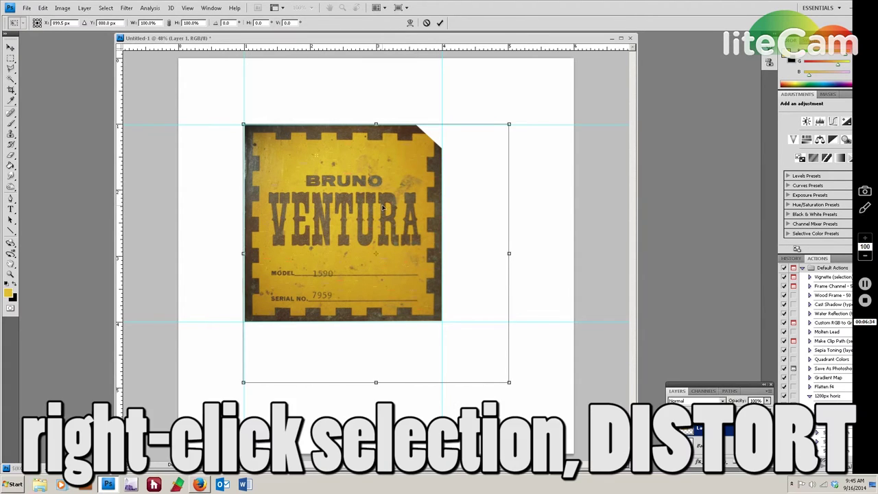
right_click(383, 208)
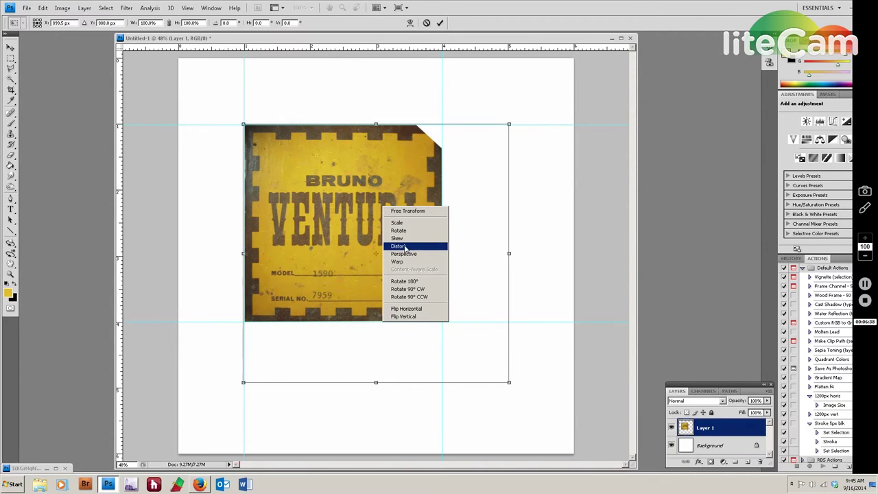
key("Escape")
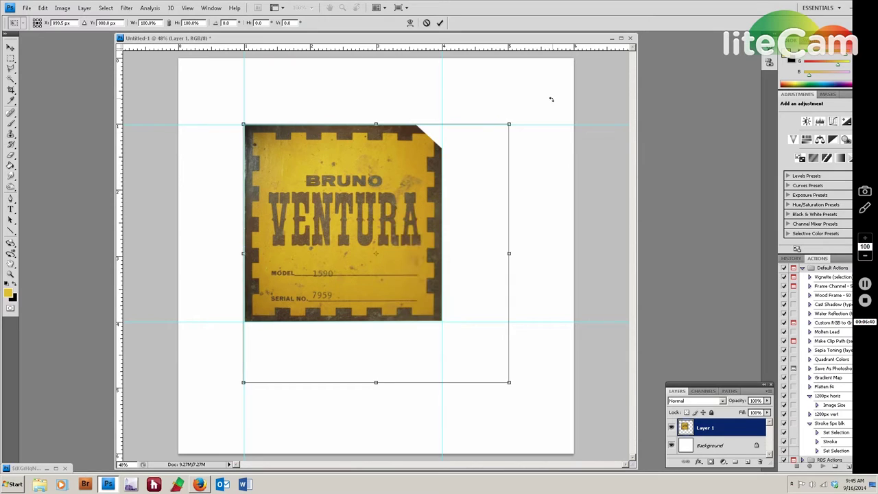
key("Escape")
key("w")
Apply a Perspective transform that pulls the label's bottom-right corner slightly outward.
key("ctrl+t")
scroll(462, 323, "up", 5)
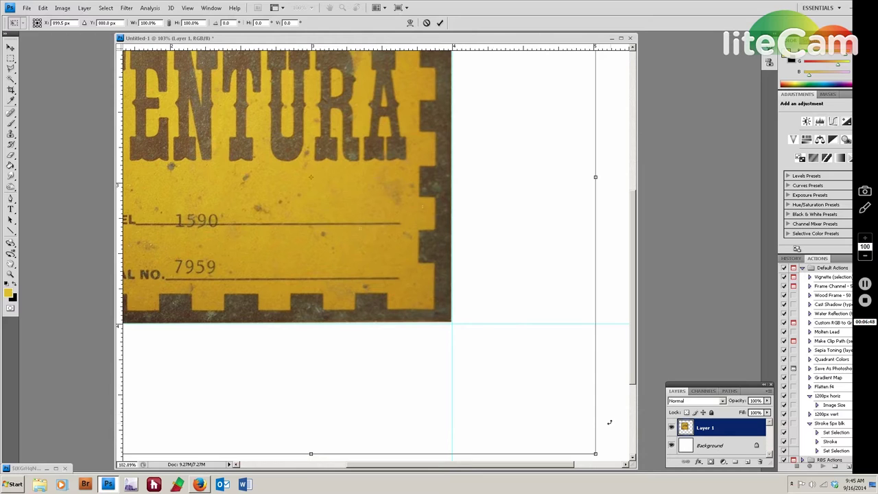
right_click(357, 276)
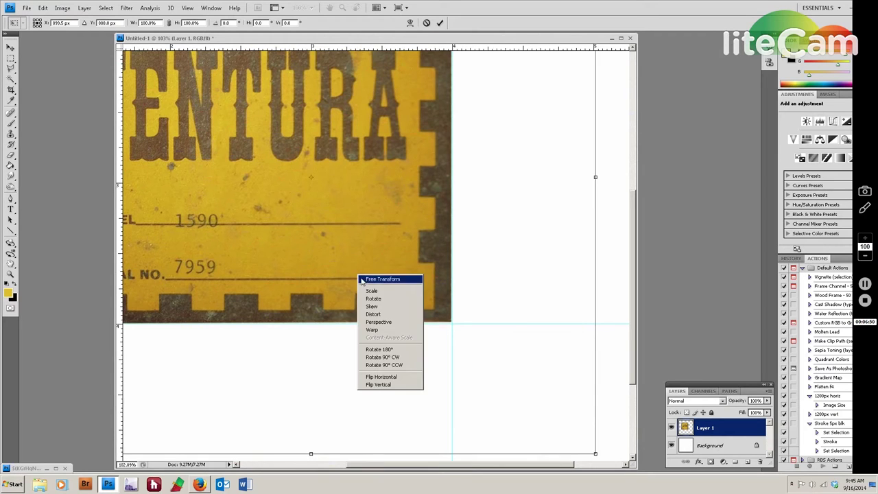
left_click(379, 322)
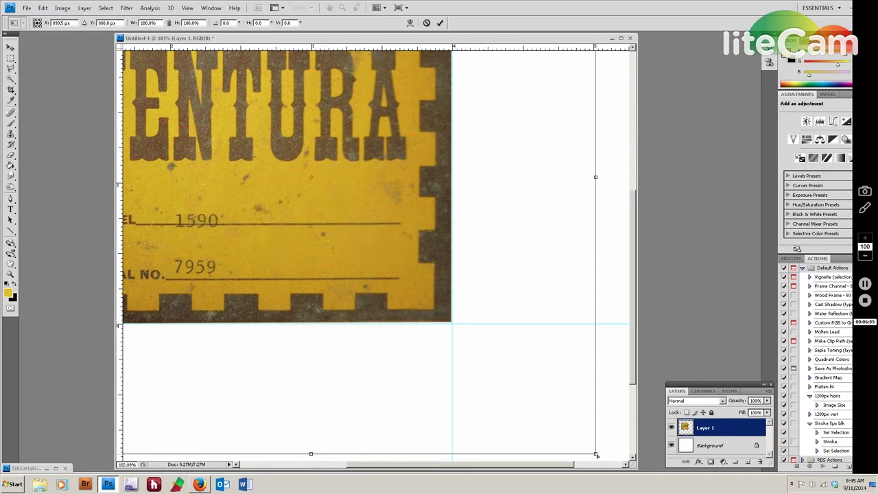
left_click_drag(596, 454, 597, 457)
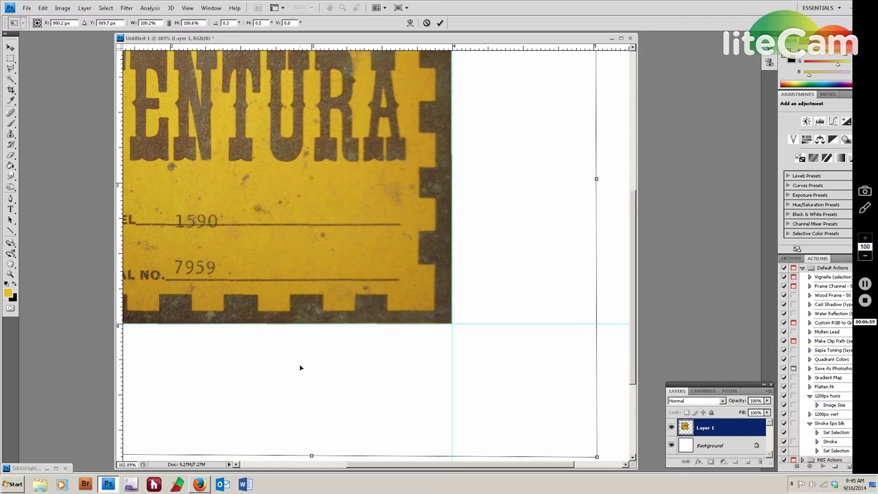
left_click_drag(256, 370, 620, 337)
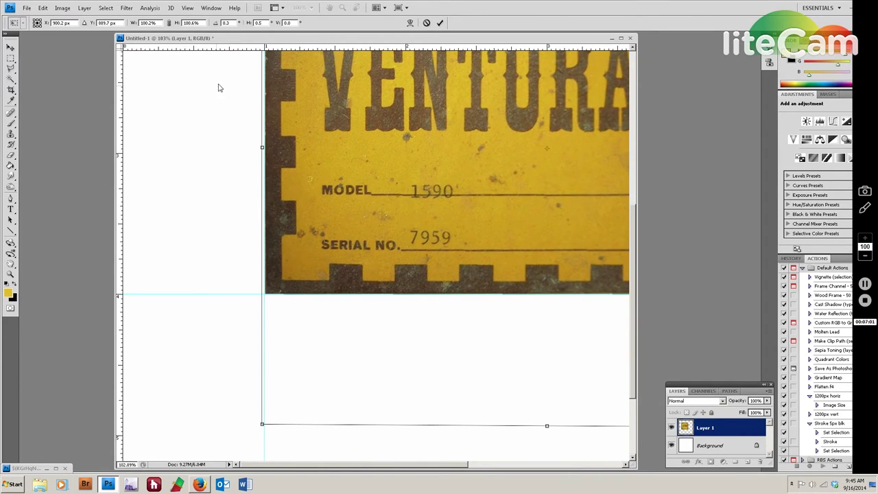
left_click_drag(225, 73, 220, 305)
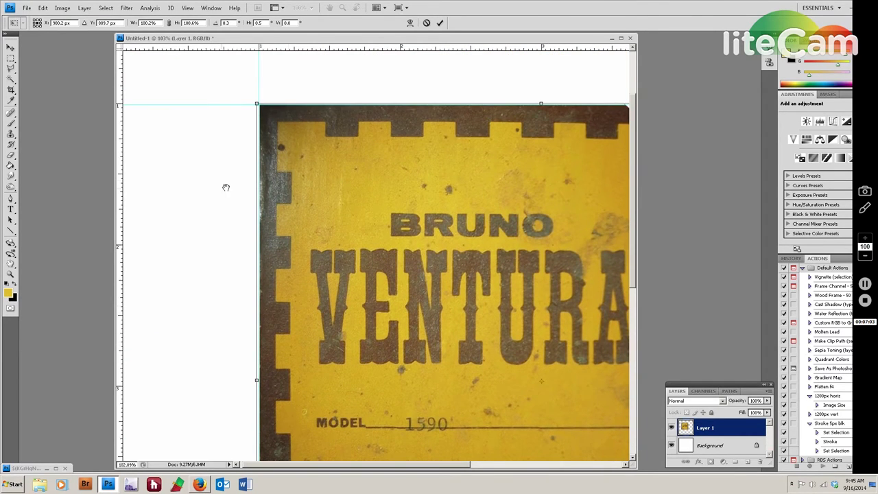
left_click_drag(580, 141, 474, 150)
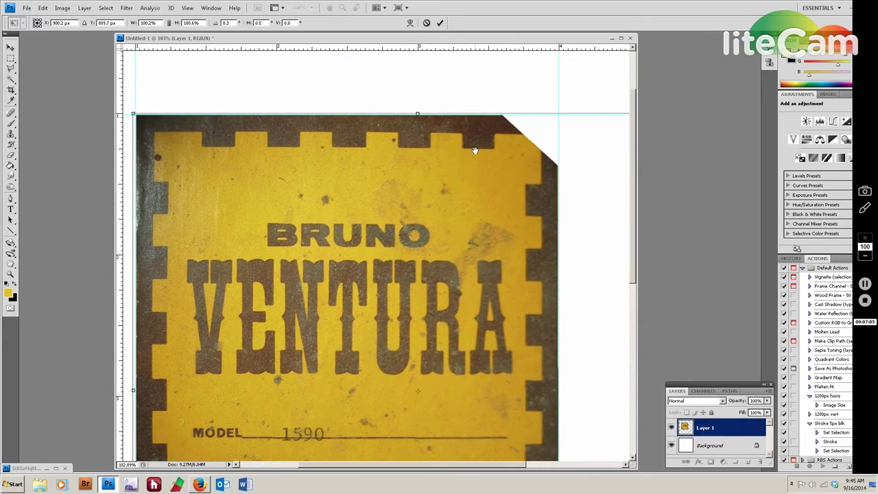
key("Return")
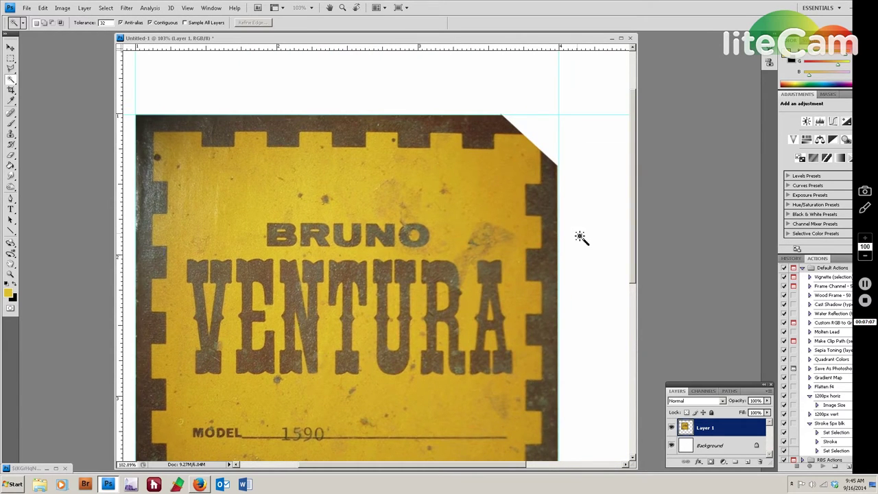
scroll(580, 237, "down", 2)
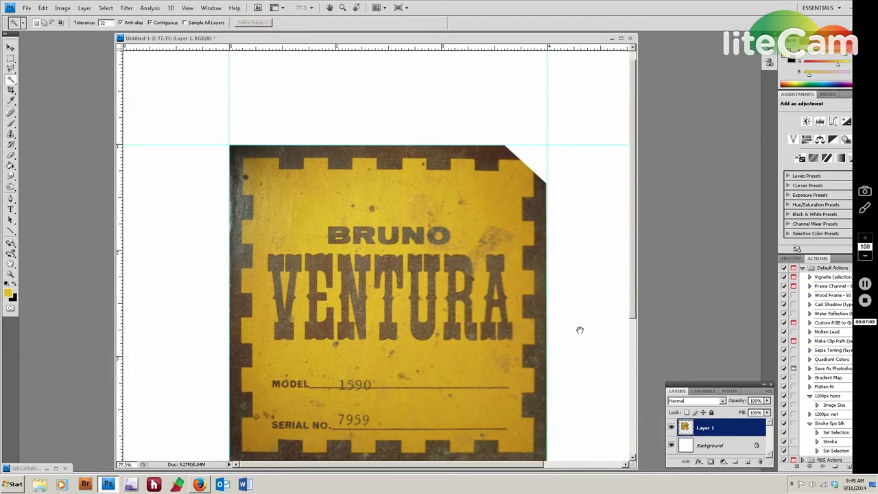
left_click_drag(583, 322, 582, 277)
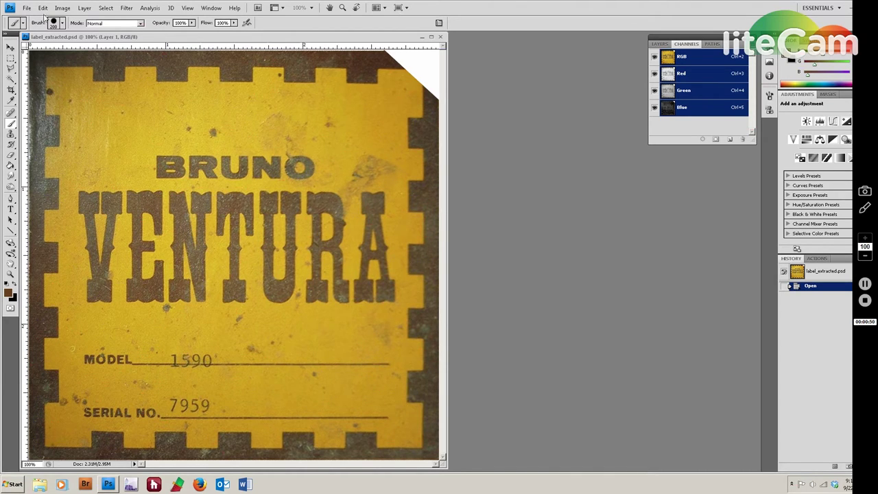
Open the Image menu for the label_extracted.psd document.
left_click(64, 8)
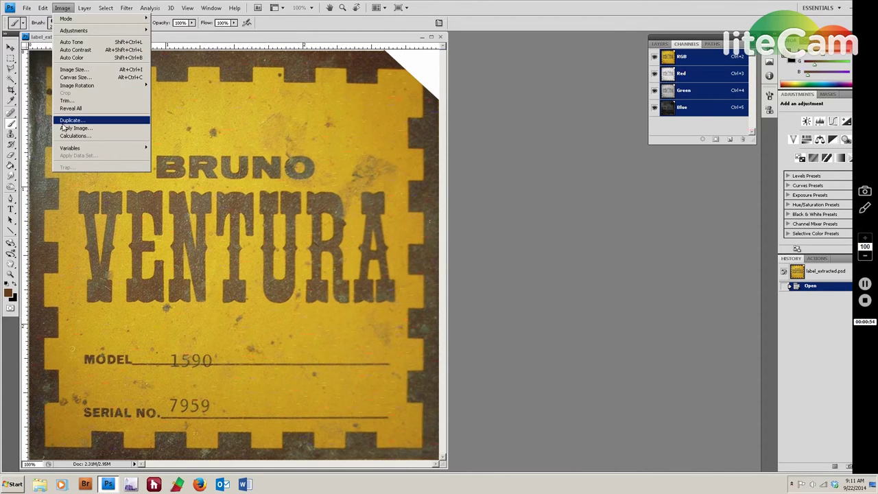
Create the 'label_extracted copy' duplicate with Image > Duplicate and minimize the original label_extracted.psd.
left_click(69, 121)
left_click(519, 162)
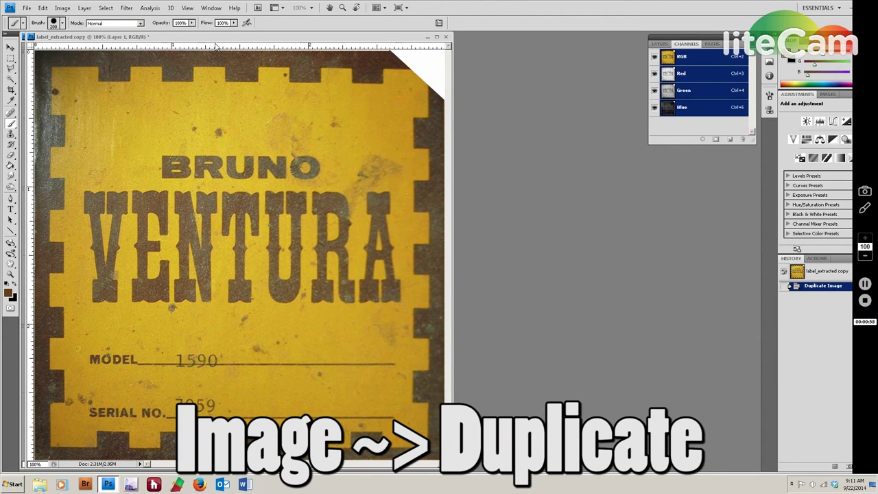
left_click_drag(218, 37, 360, 39)
left_click(151, 44)
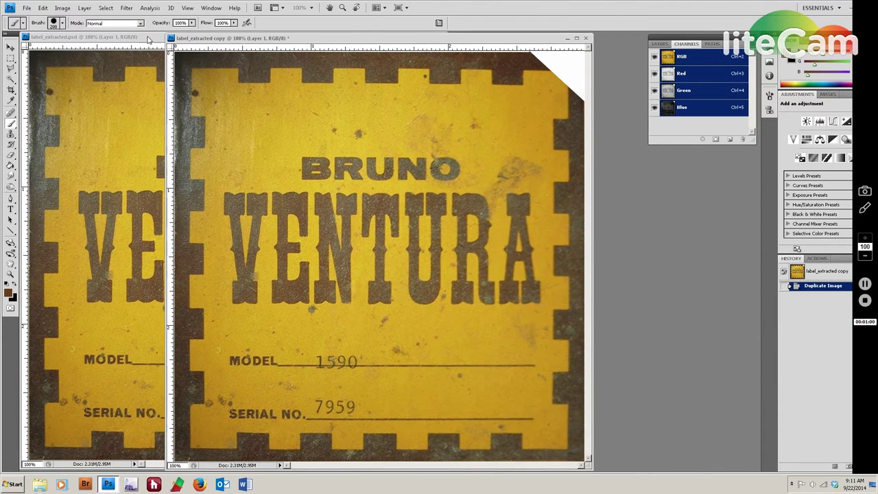
left_click(418, 38)
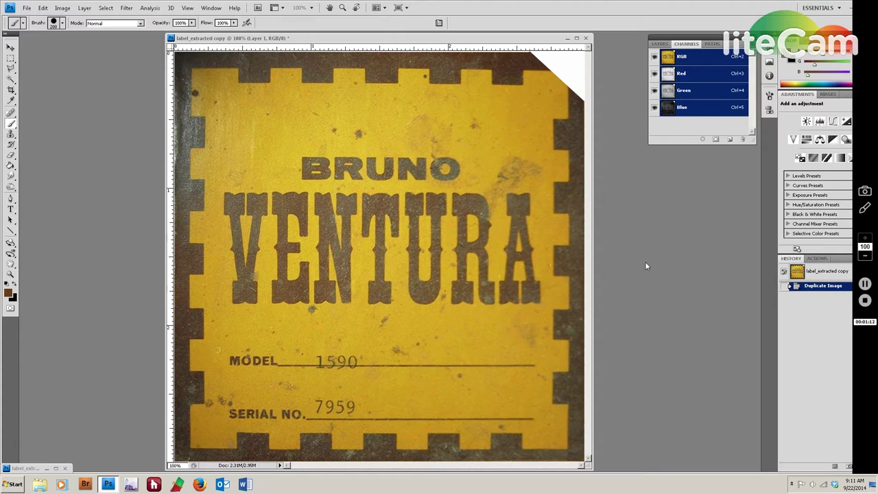
left_click(106, 8)
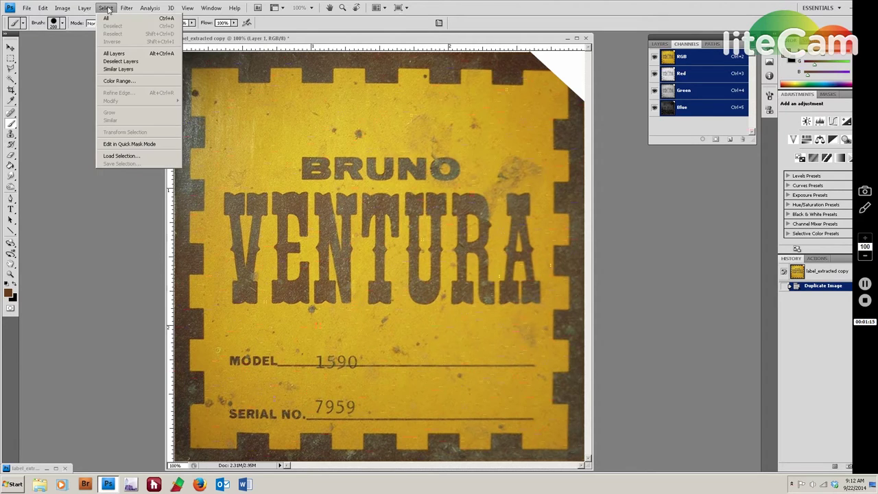
In Color Range, sample the label's dark print and add the brown border tones.
left_click(119, 80)
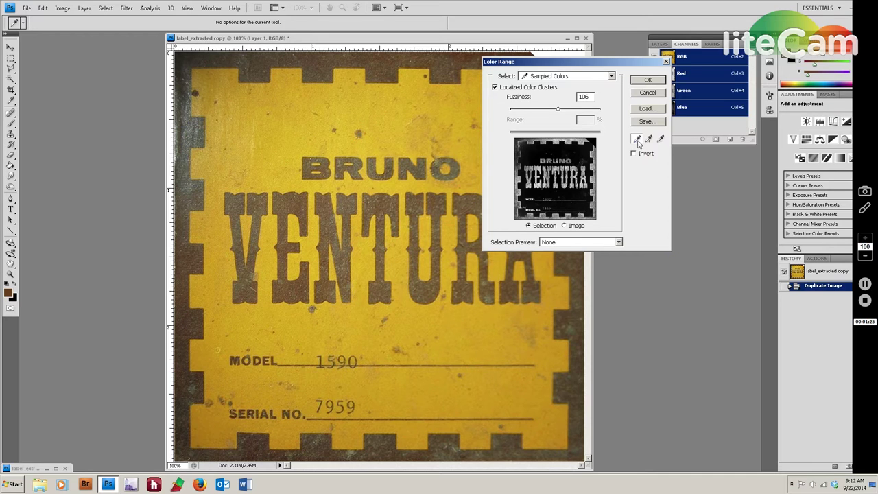
left_click(584, 137)
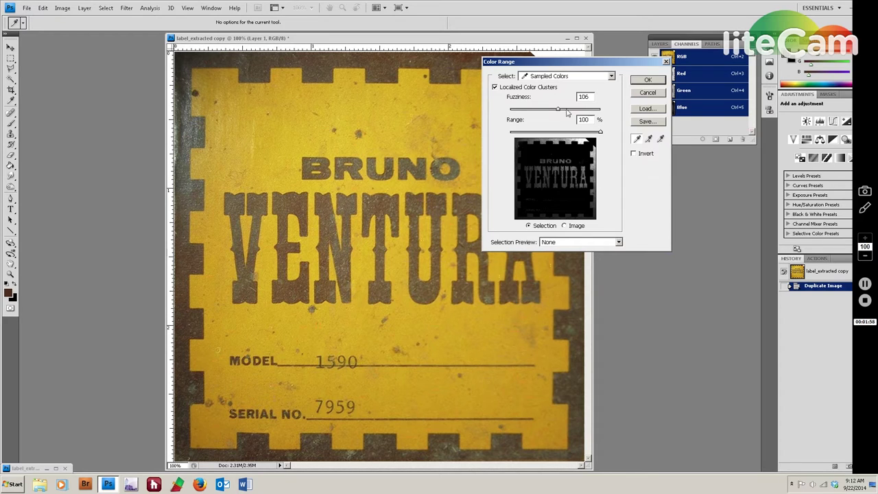
left_click_drag(558, 109, 578, 111)
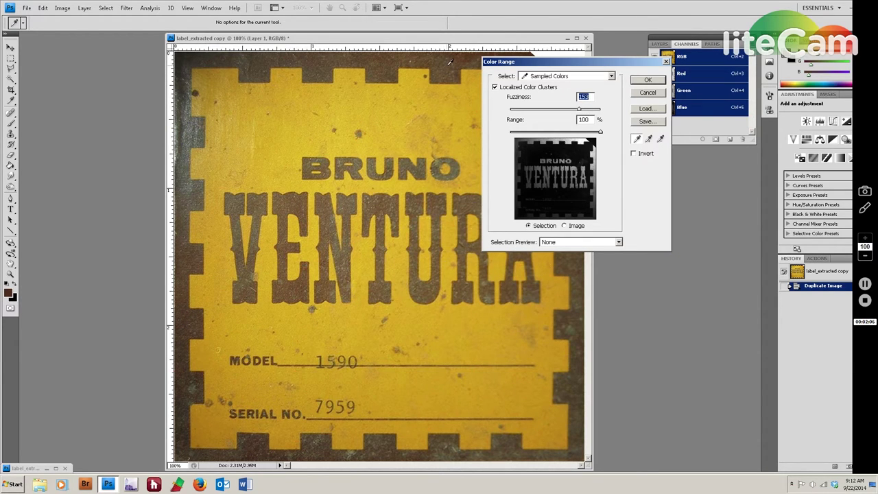
left_click(649, 140)
left_click(532, 141)
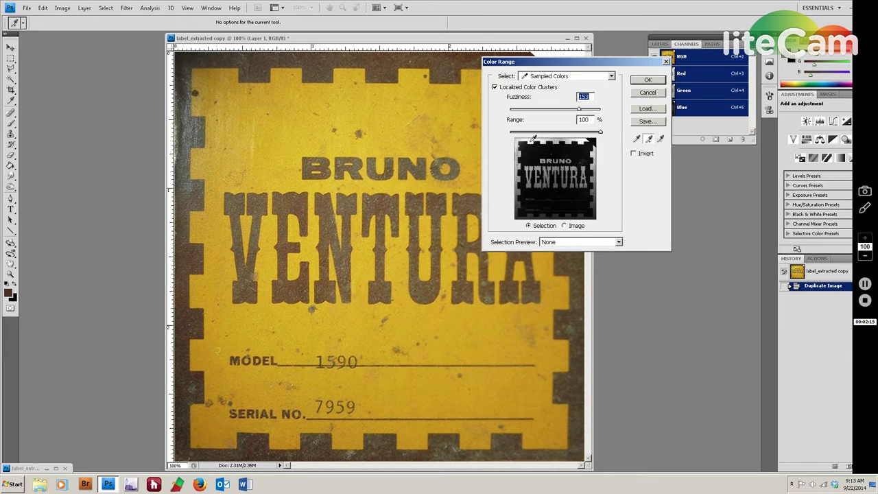
left_click(520, 192)
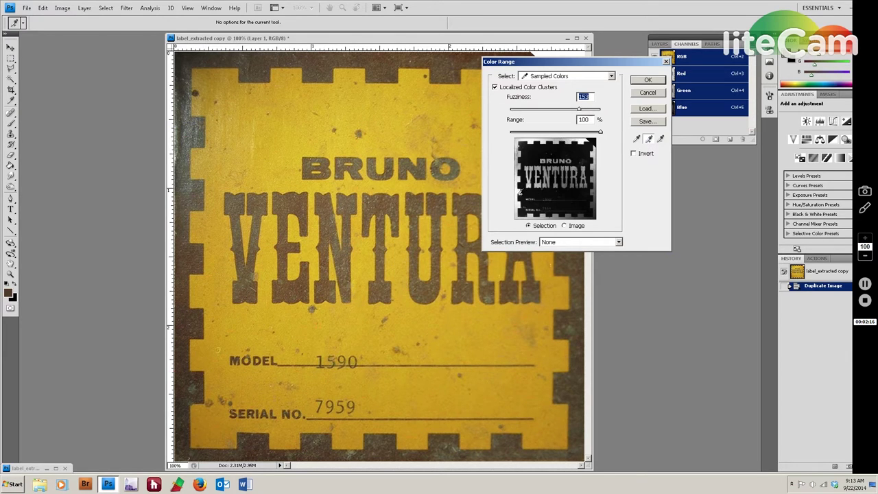
left_click(595, 203)
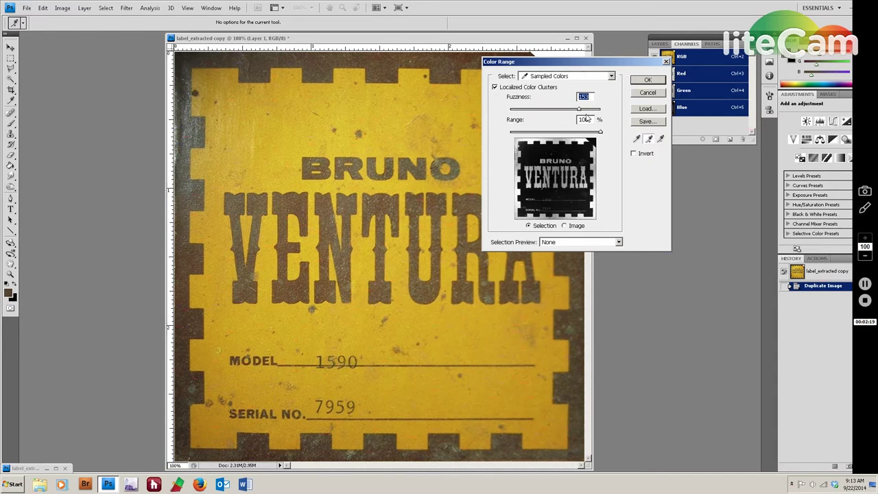
Add the remaining border and lettering tones, set Fuzziness to 101, and confirm the selection.
left_click_drag(580, 112, 568, 114)
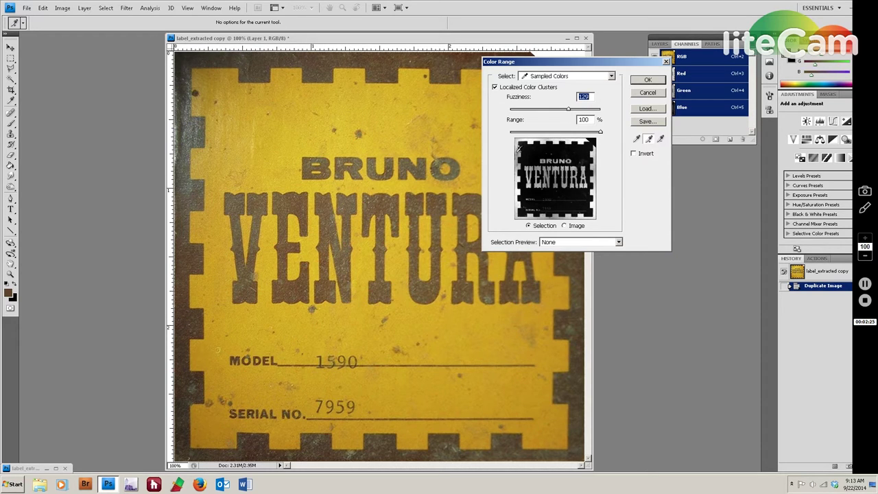
left_click(519, 151)
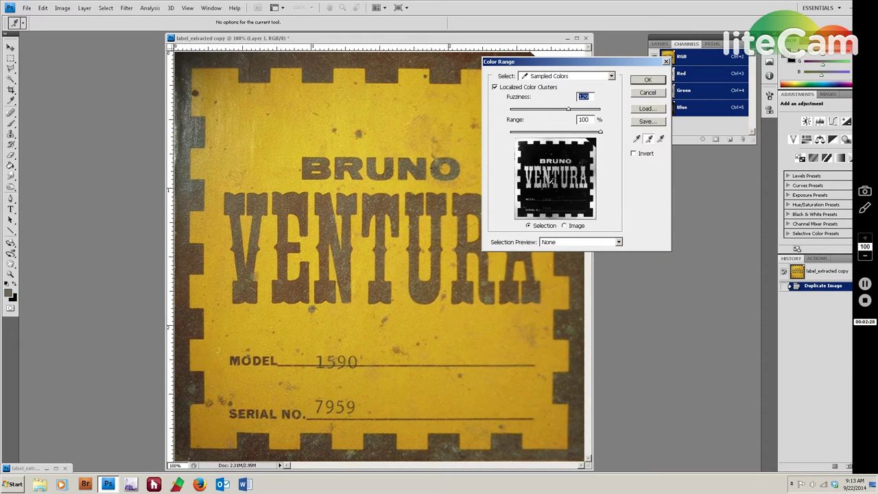
left_click(518, 211)
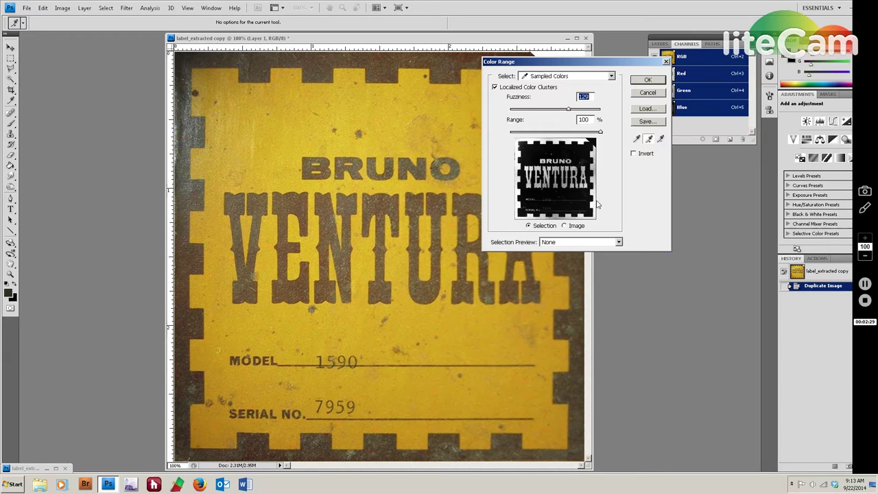
left_click(594, 176)
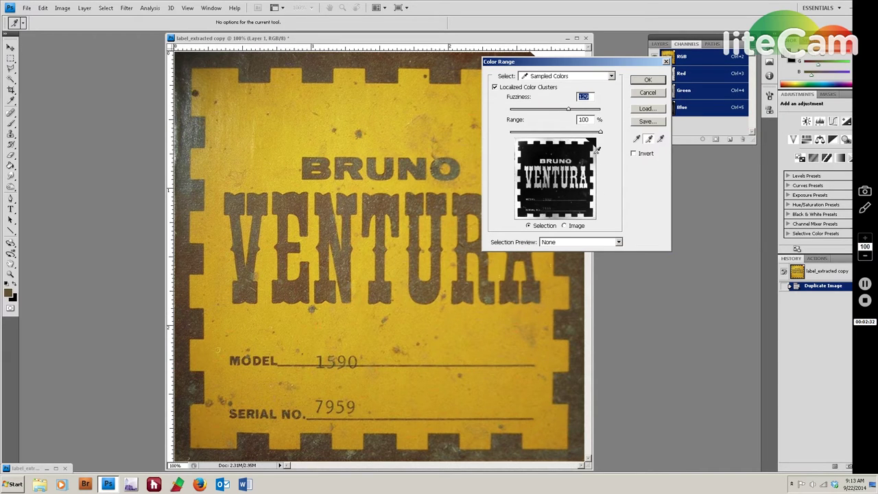
left_click_drag(569, 109, 561, 110)
left_click(558, 212)
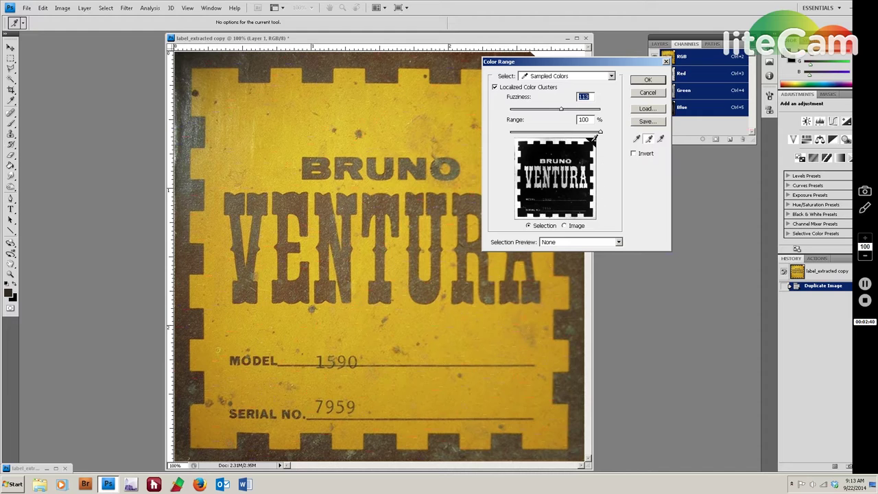
left_click_drag(562, 110, 557, 112)
left_click(546, 170)
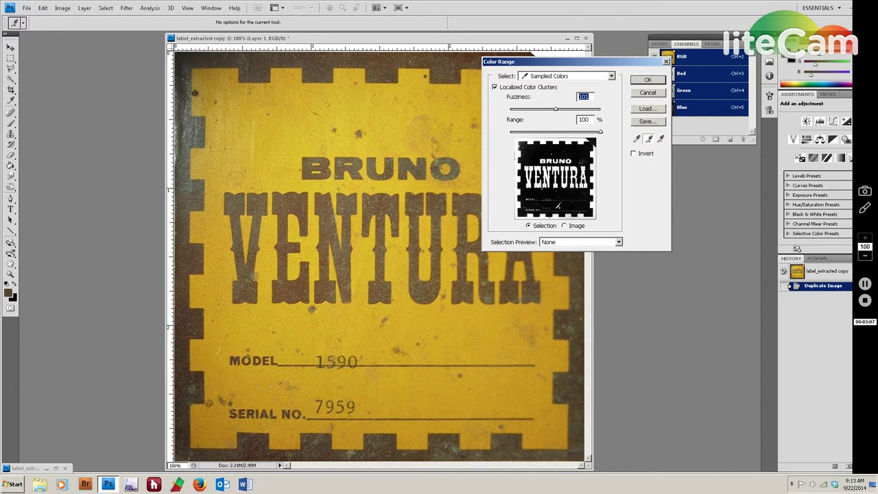
left_click(653, 82)
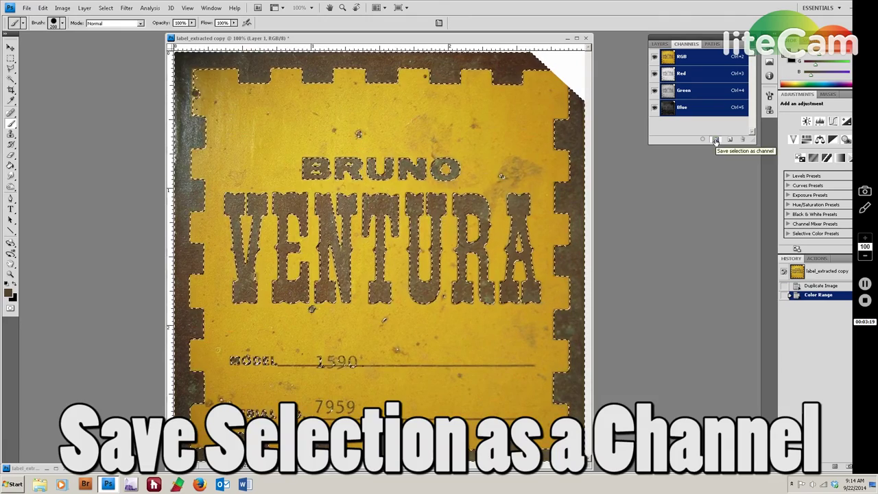
Save the brown-ink selection as the Alpha 1 channel and view that mask.
left_click(716, 140)
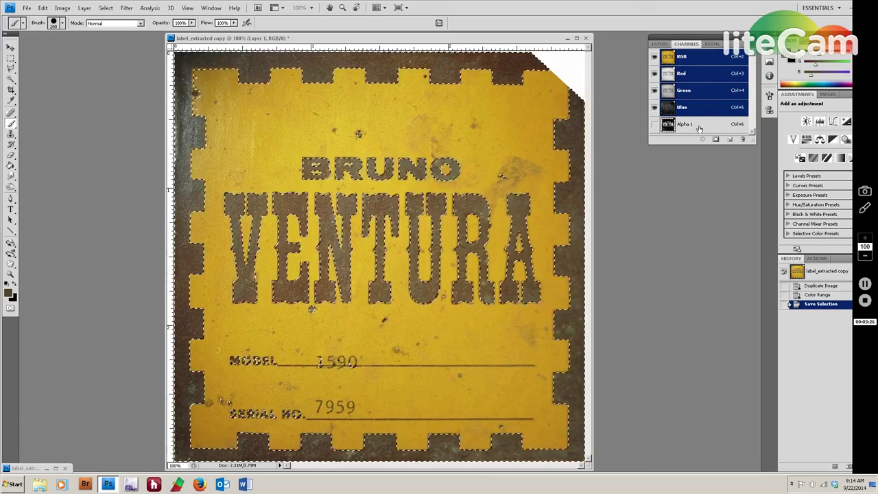
left_click(699, 126)
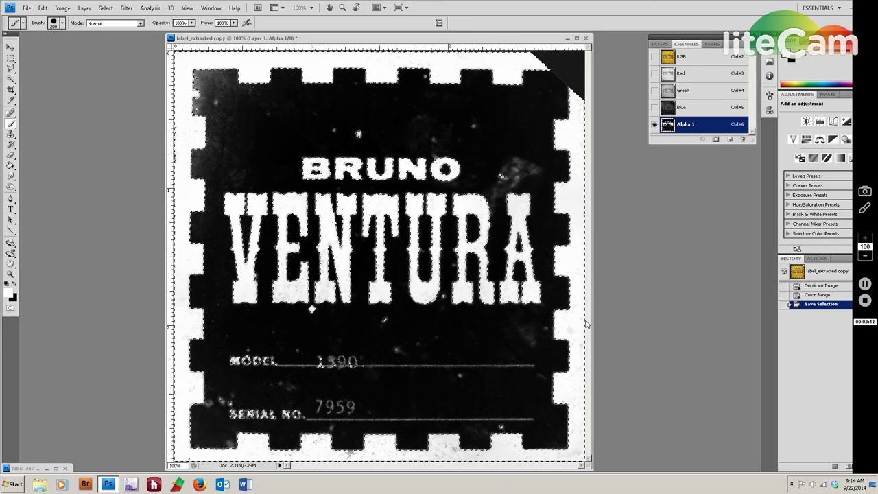
scroll(587, 323, "down", 1)
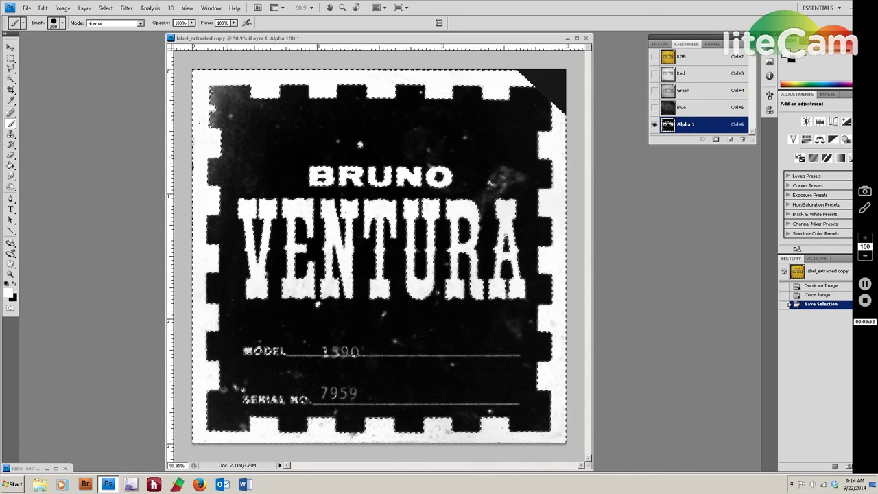
scroll(265, 252, "up", 2)
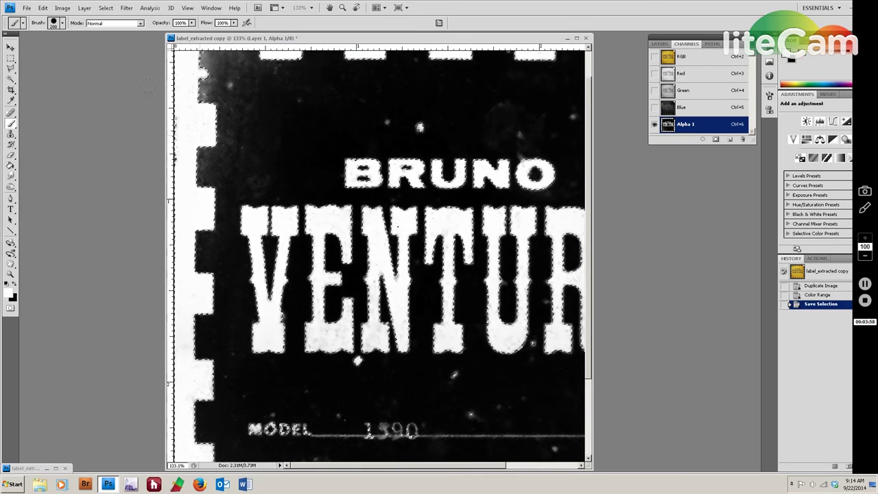
left_click_drag(441, 296, 281, 249)
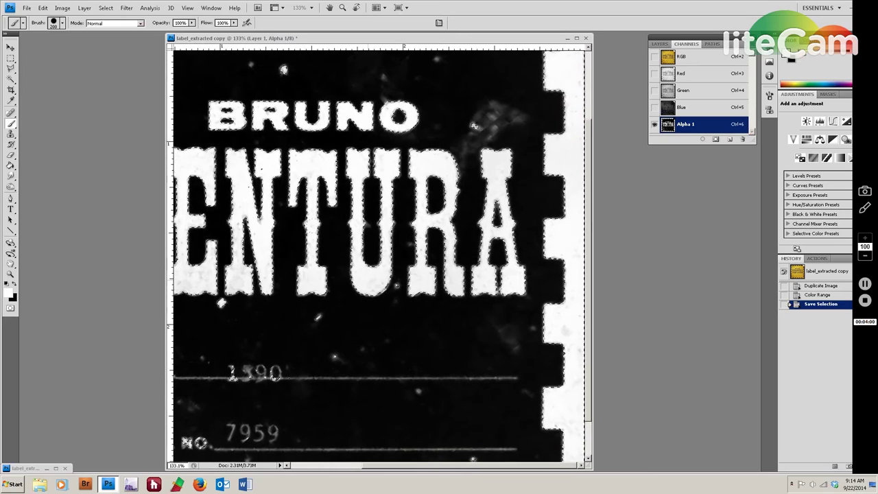
key("ctrl+0")
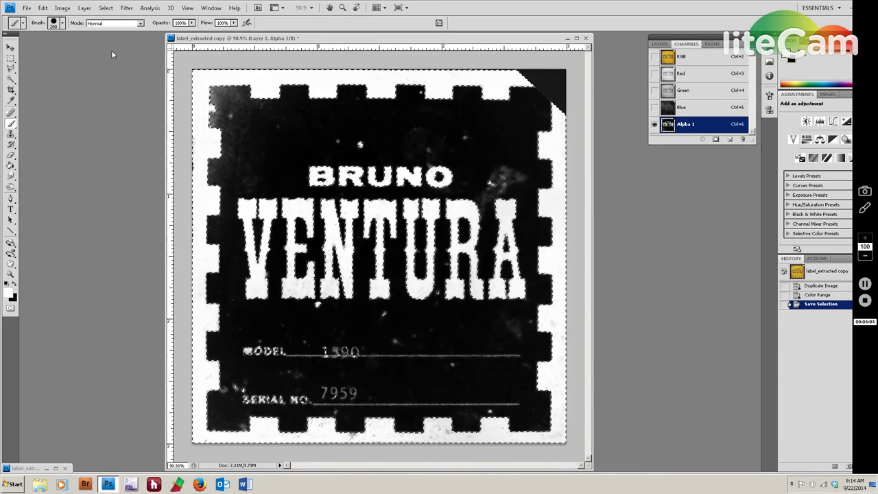
Open Levels on the mask, then close it without changes and pick the Brush tool.
left_click(62, 9)
mouse_move(82, 31)
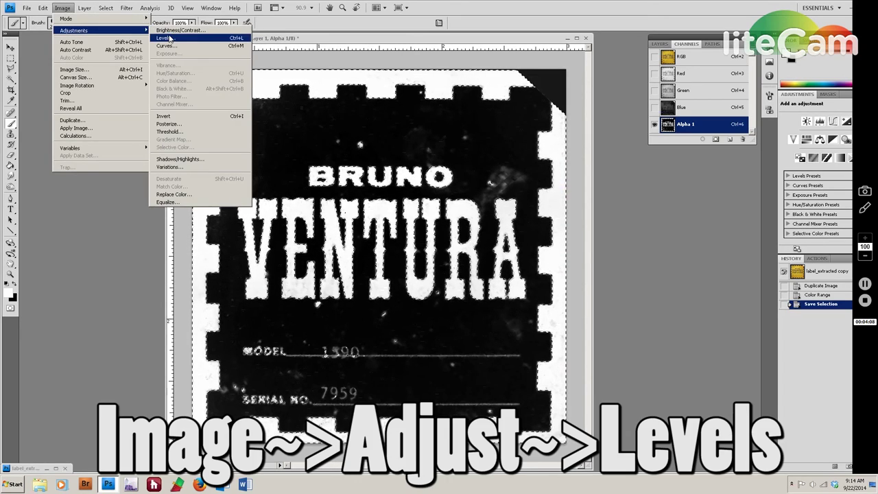
left_click(165, 38)
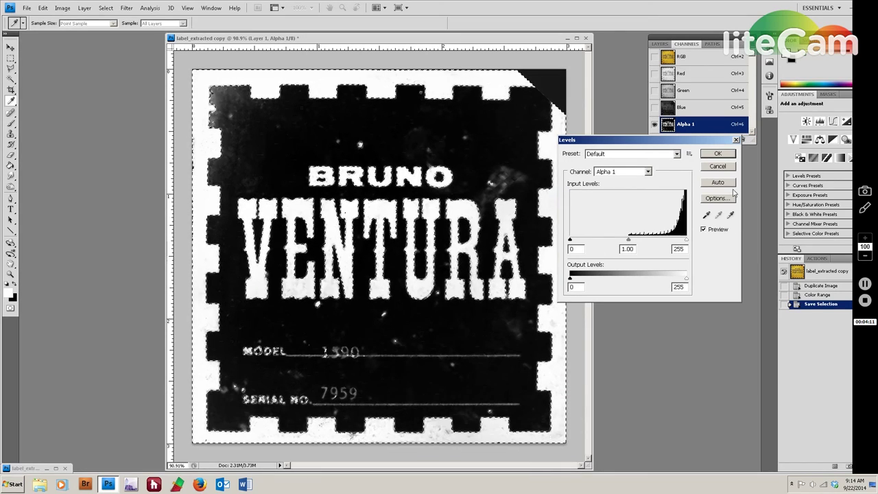
left_click(717, 167)
key("b")
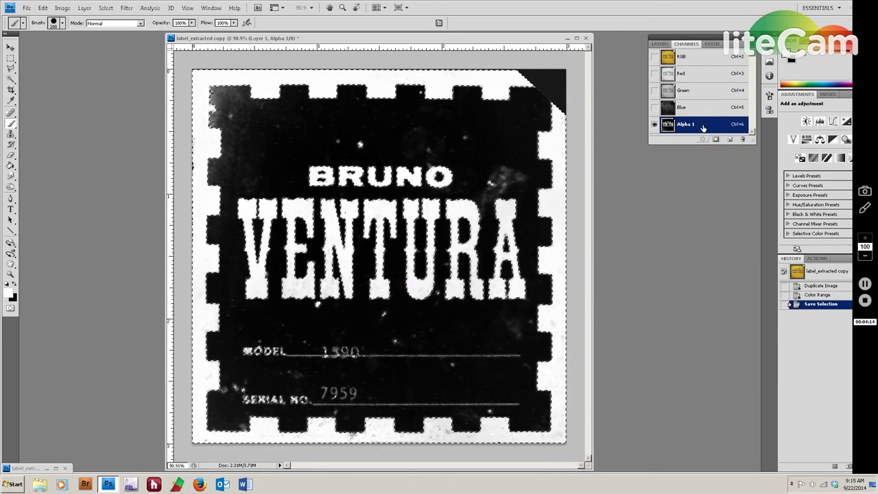
Deselect, apply Levels with black input near 120 and white at 141, and brush over the left-edge notch.
key("ctrl+d")
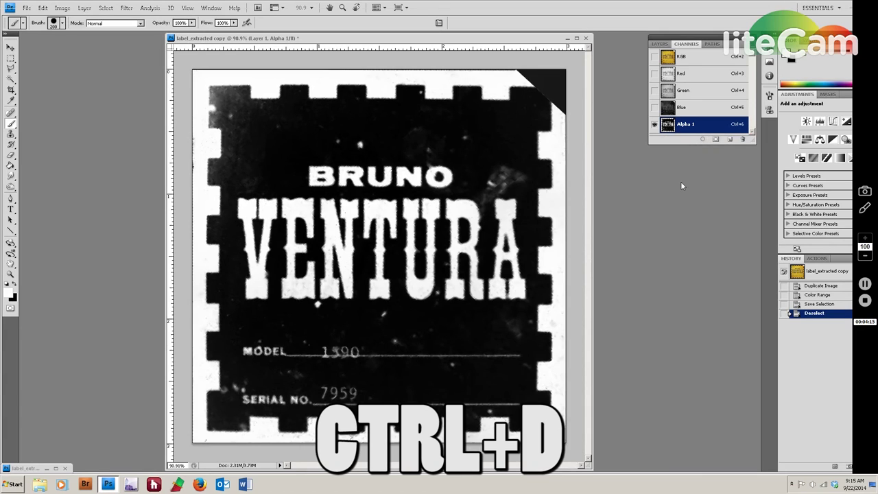
left_click(62, 7)
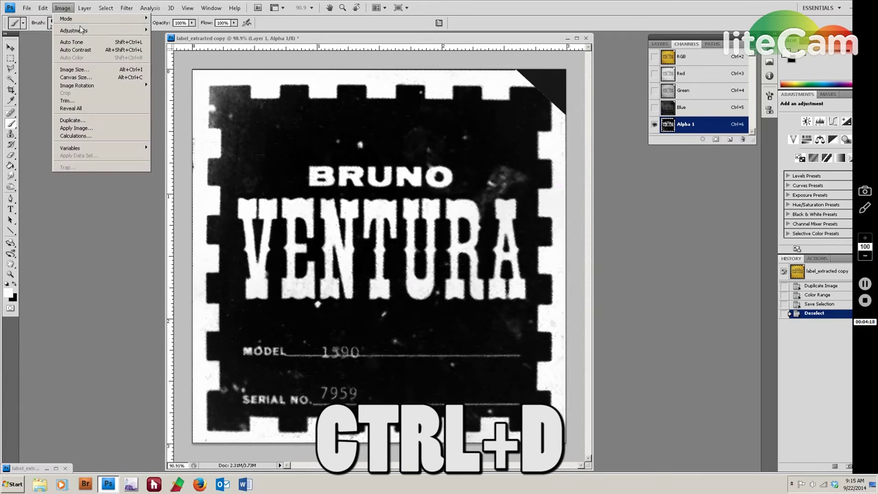
mouse_move(81, 32)
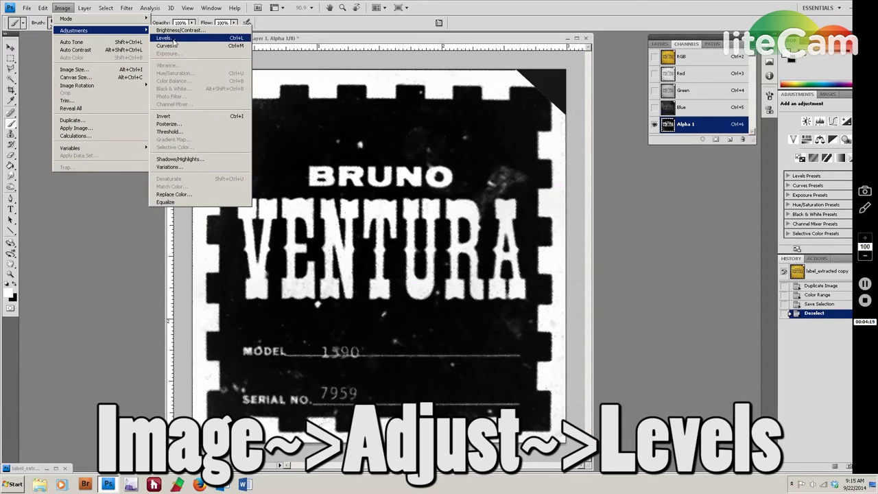
left_click(165, 38)
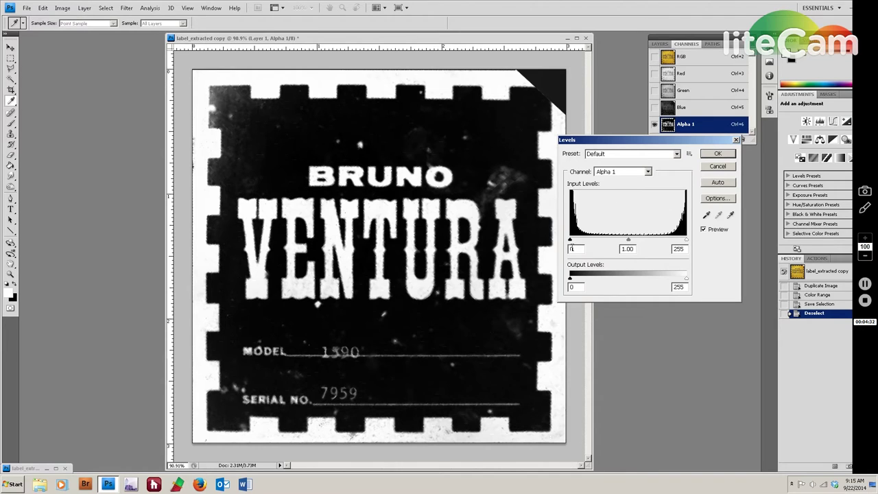
left_click_drag(571, 245, 598, 242)
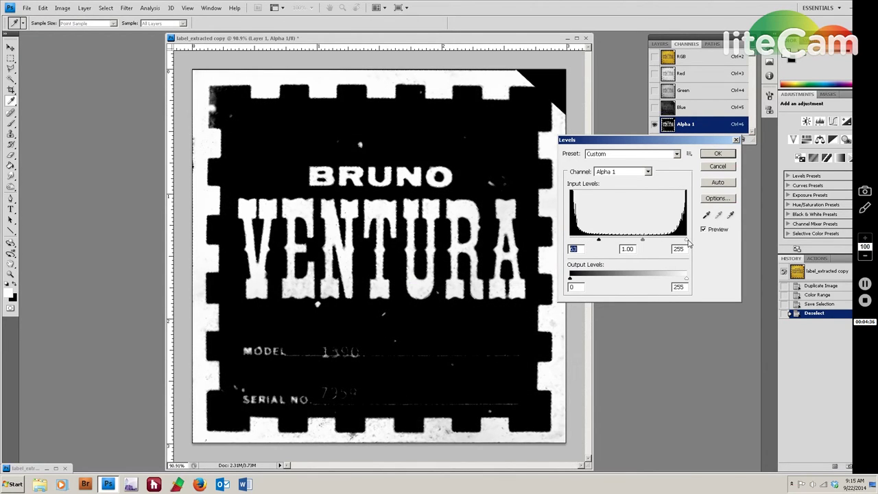
left_click_drag(686, 243, 657, 243)
left_click_drag(601, 241, 626, 245)
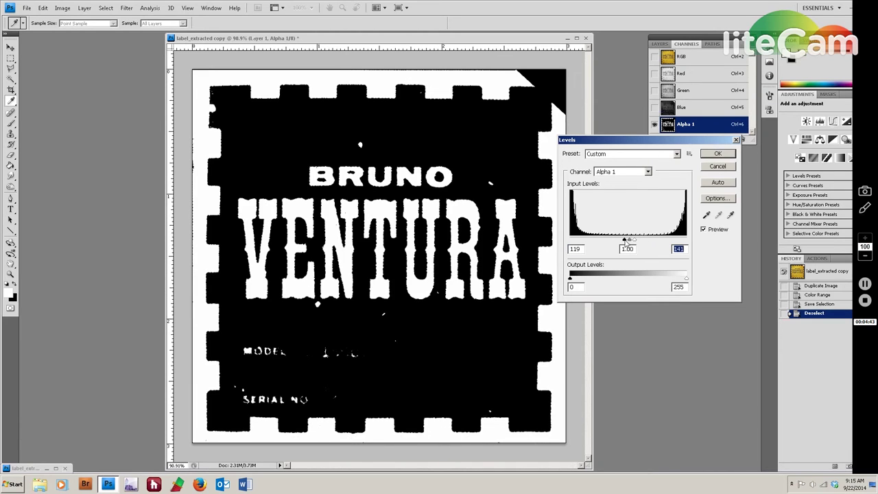
left_click(628, 240)
left_click(718, 154)
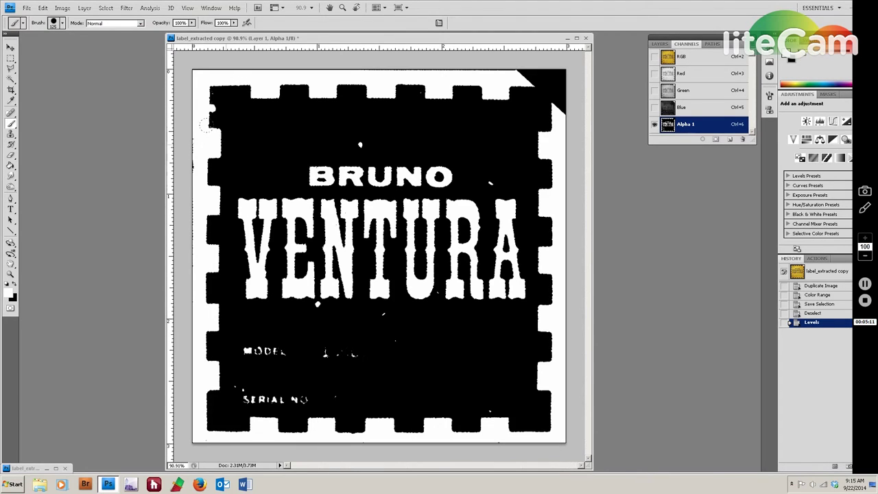
left_click_drag(214, 132, 219, 135)
Switch to white and paint along the mask's left, bottom, right and top edges.
key("x")
left_click_drag(185, 71, 184, 335)
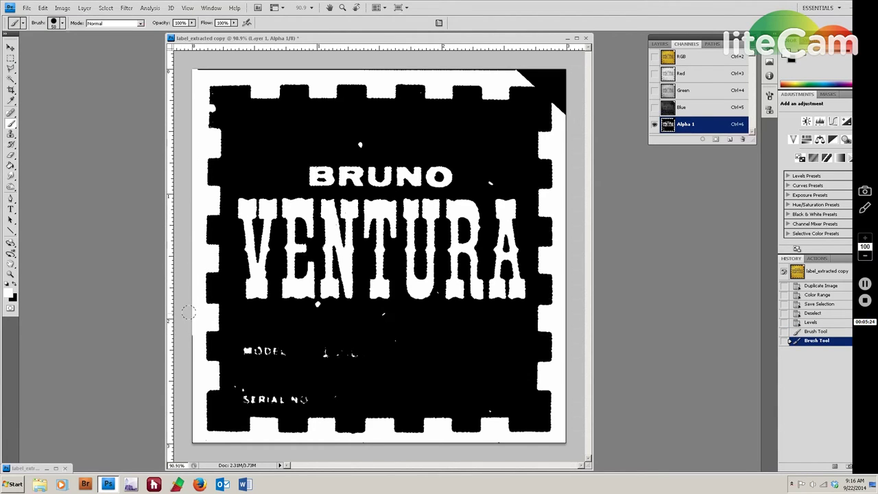
mouse_move(185, 352)
left_mouse_down()
mouse_move(240, 447)
mouse_move(565, 446)
left_mouse_up()
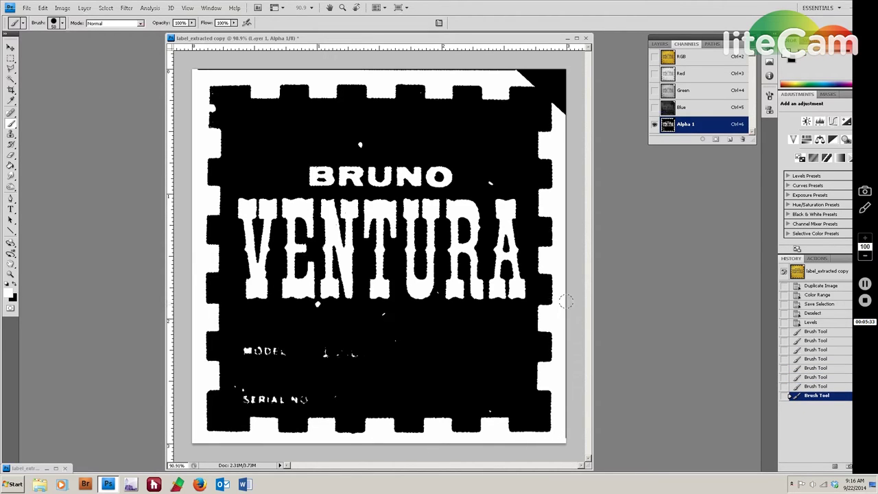
left_click_drag(559, 110, 566, 292)
left_click_drag(567, 294, 570, 439)
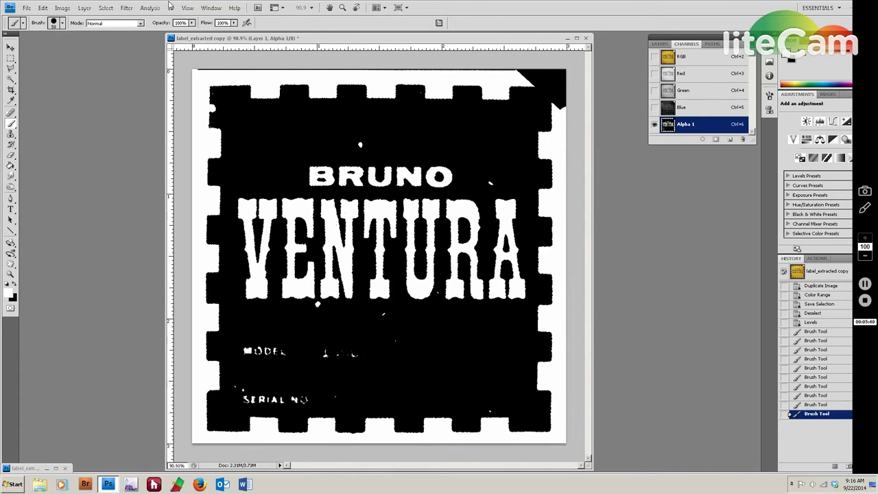
mouse_move(196, 60)
left_mouse_down()
mouse_move(565, 69)
mouse_move(528, 72)
mouse_move(565, 77)
left_mouse_up()
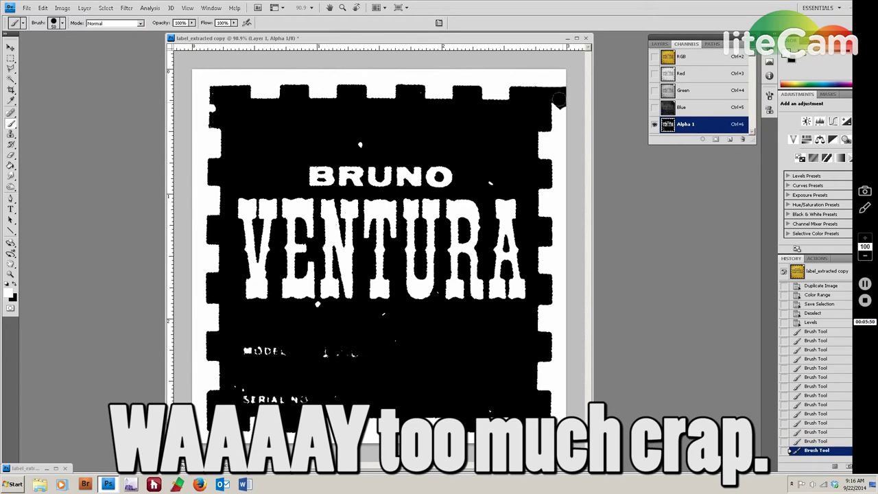
Paint the black top-right corner of the Alpha 1 mask white.
left_click(558, 99)
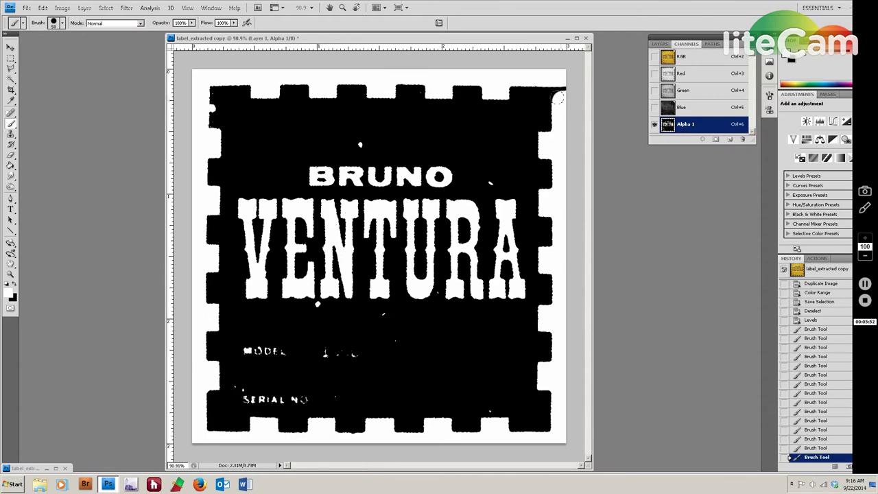
left_click(559, 97)
left_click(560, 87)
left_click(559, 84)
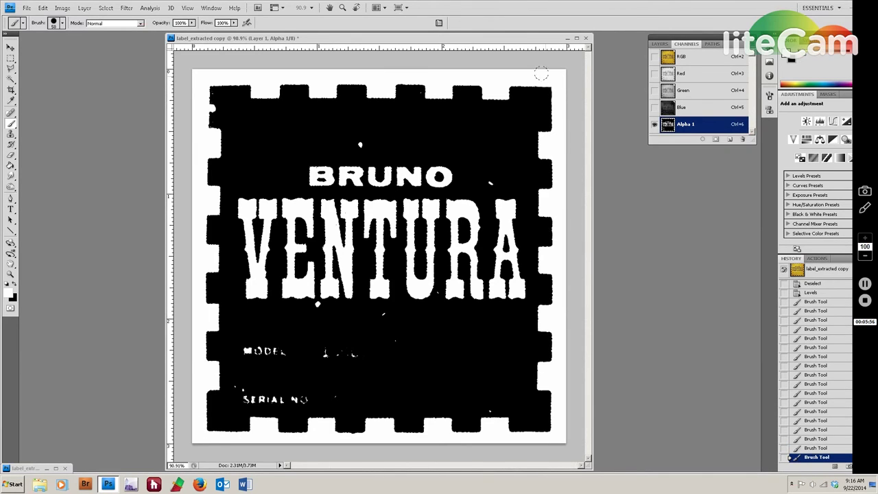
left_click(532, 72)
left_click(559, 91)
Show the whole label at 100% and set up a black brush at size 20.
scroll(207, 149, "up", 2)
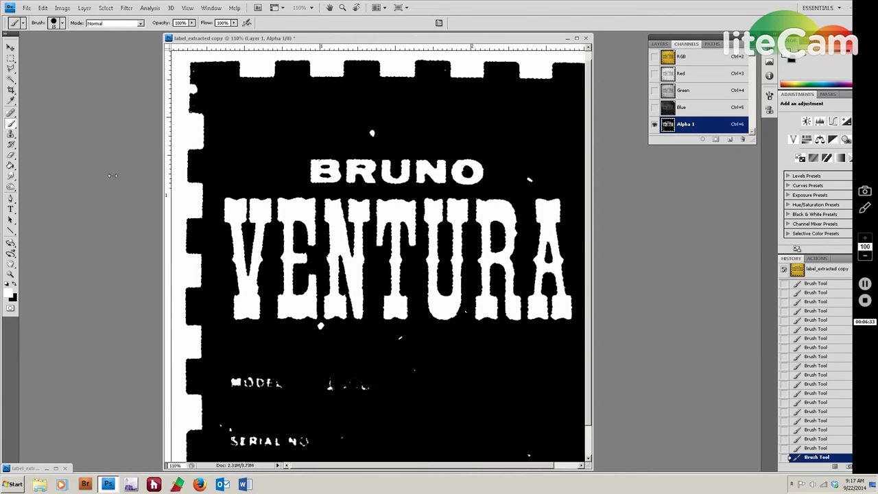
left_click_drag(167, 181, 96, 175)
scroll(126, 130, "up", 1)
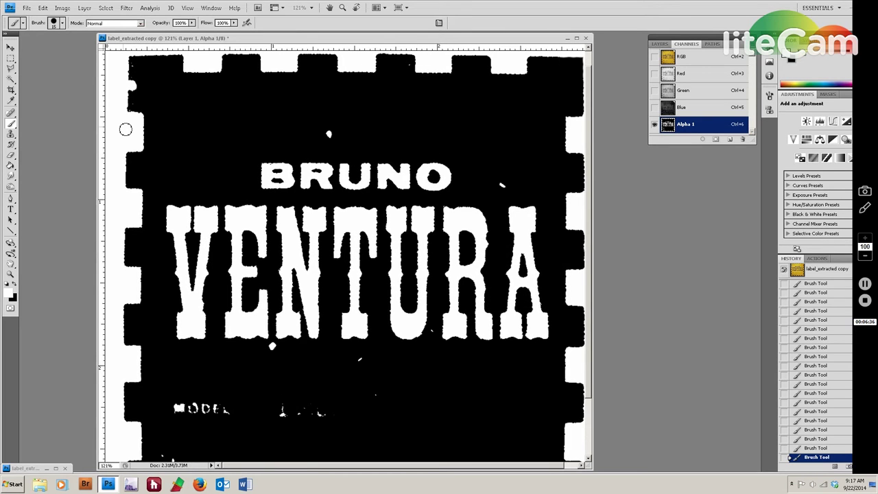
scroll(125, 130, "down", 1)
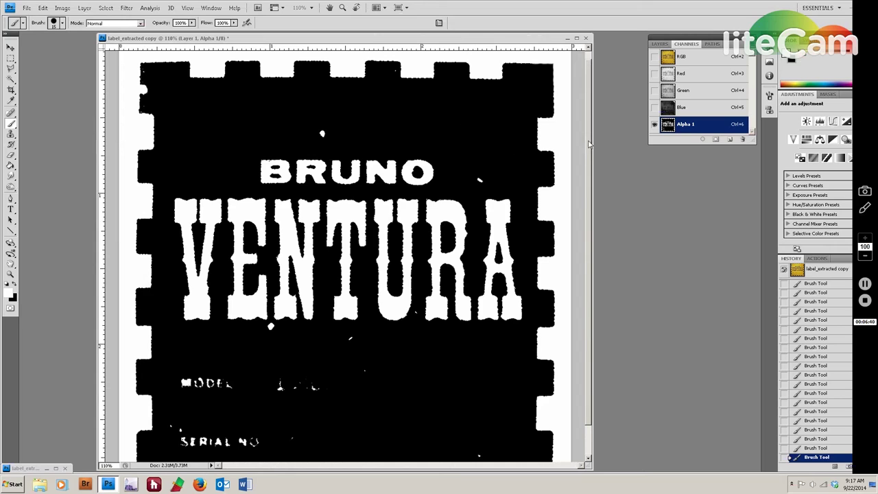
scroll(588, 130, "up", 1)
left_click_drag(590, 100, 603, 235)
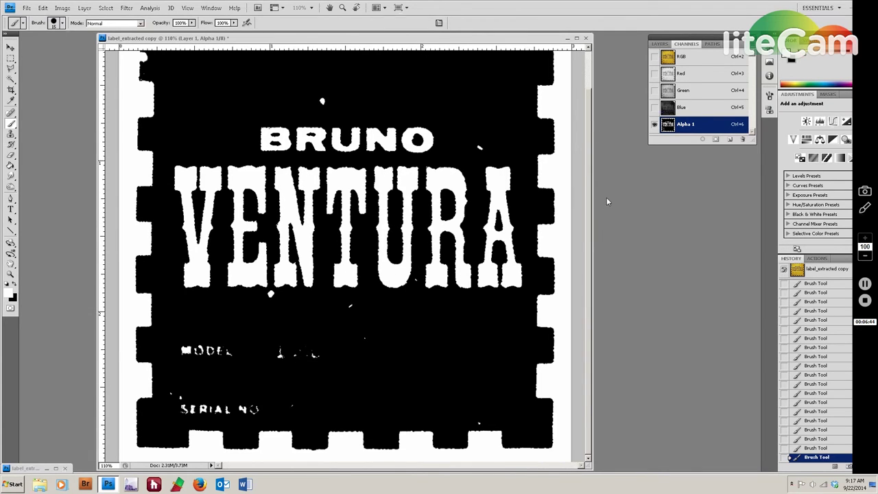
key("ctrl+minus")
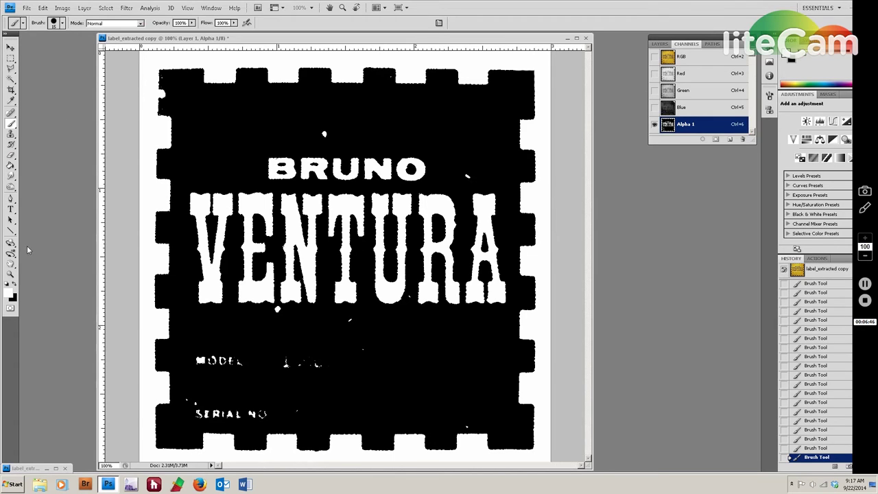
left_click(15, 289)
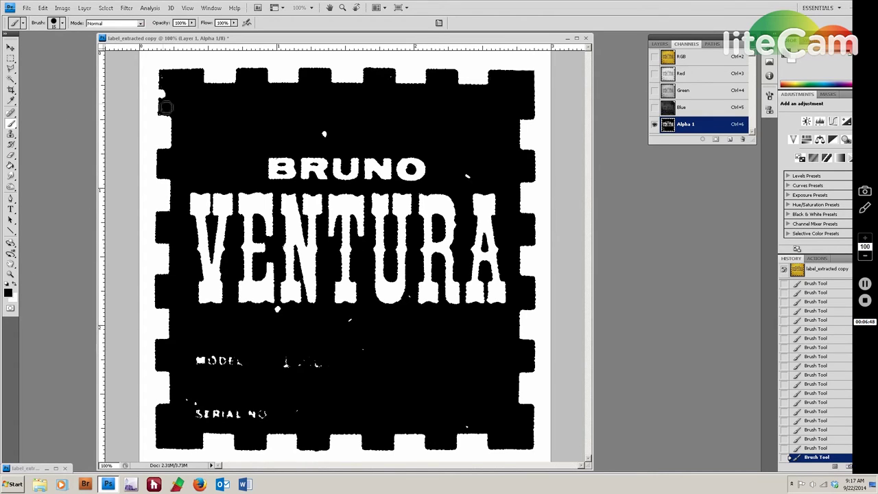
key("bracketright")
Paint out the stray white specks and the MODEL and SERIAL NO. lines in black.
left_click(324, 134)
left_click(467, 175)
left_click(166, 94)
left_click(277, 309)
left_click(350, 320)
left_click(362, 347)
mouse_move(408, 359)
left_mouse_down()
mouse_move(334, 356)
mouse_move(278, 369)
mouse_move(273, 360)
mouse_move(288, 360)
mouse_move(196, 358)
left_mouse_up()
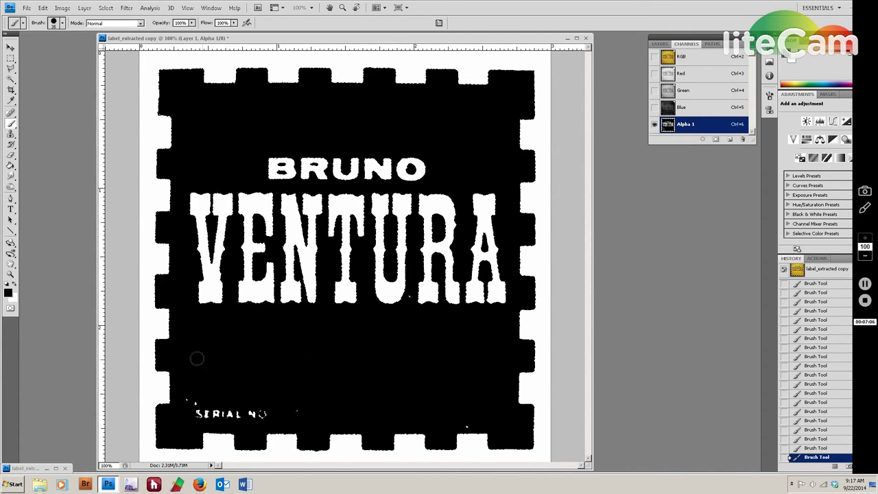
mouse_move(190, 399)
left_mouse_down()
mouse_move(183, 403)
mouse_move(201, 412)
mouse_move(408, 405)
mouse_move(464, 421)
left_mouse_up()
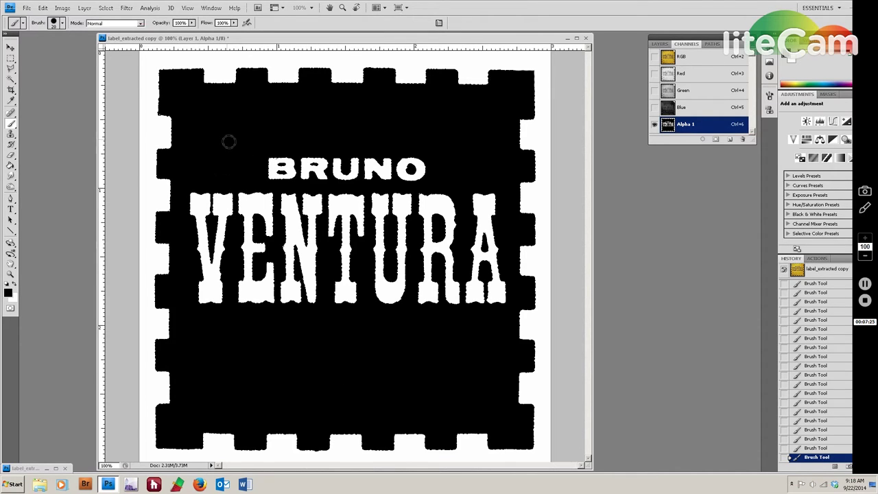
scroll(229, 142, "down", 1)
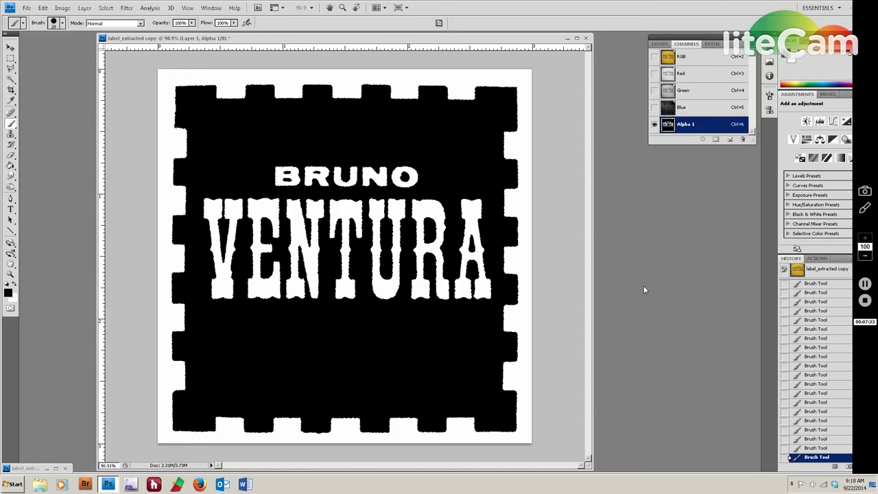
Load Alpha 1 as a selection and restore the minimized label_extracted.psd window.
left_click(688, 128, "ctrl")
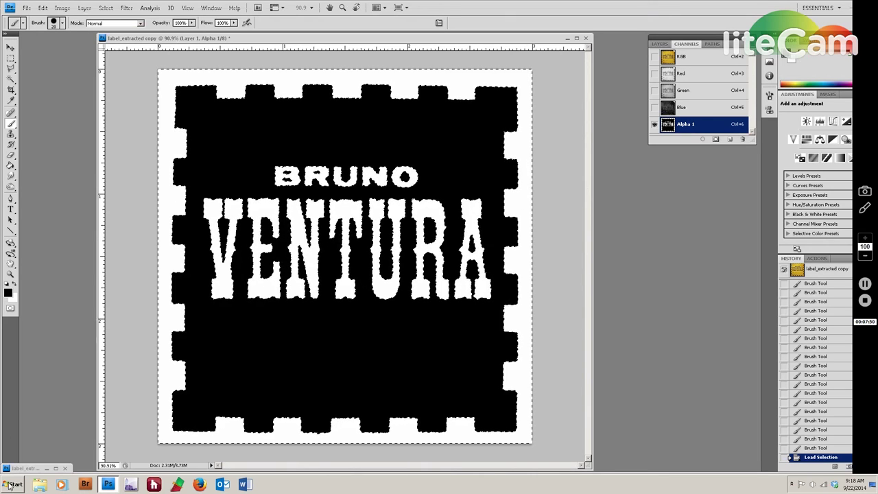
double_click(35, 469)
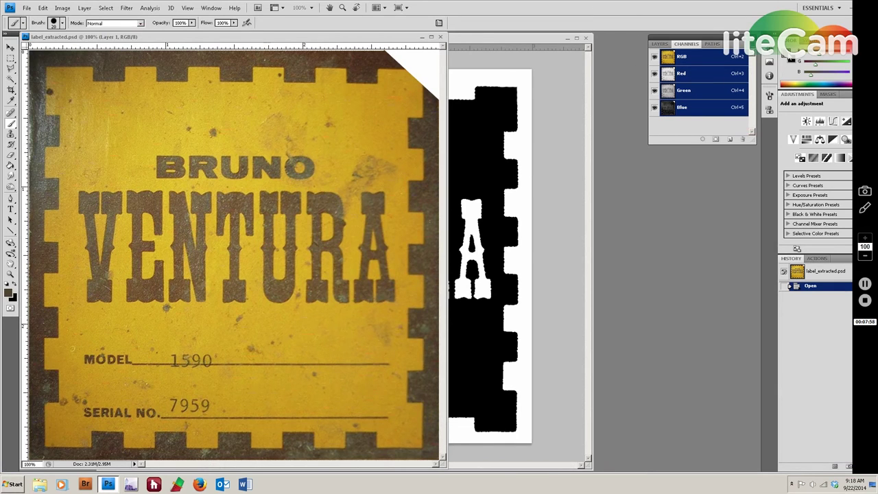
Sample the label's edge brown as foreground colour #442820, then return to the label_extracted copy.
left_click(790, 57)
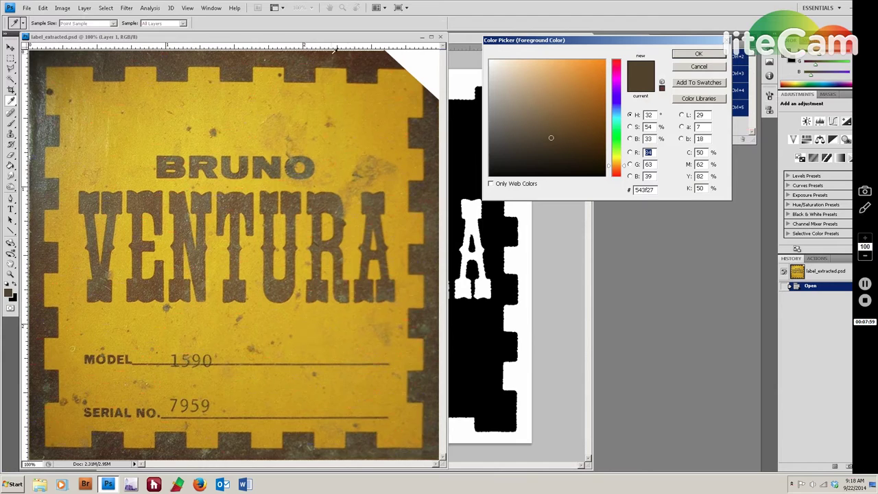
left_click(239, 61)
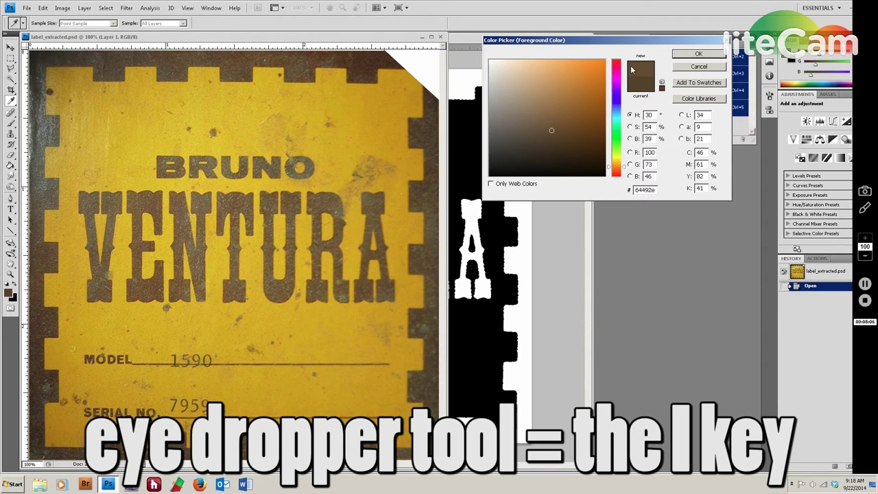
left_click(42, 265)
left_click(39, 327)
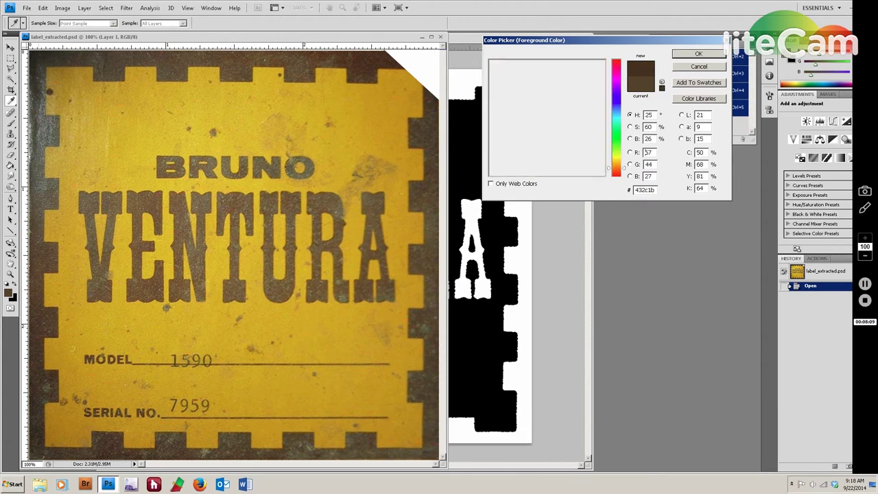
left_click(114, 444)
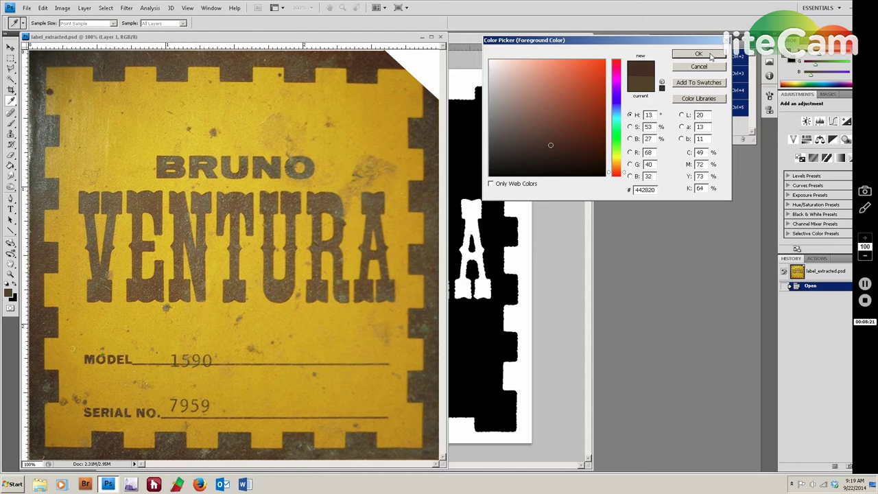
left_click(698, 53)
left_click(502, 44)
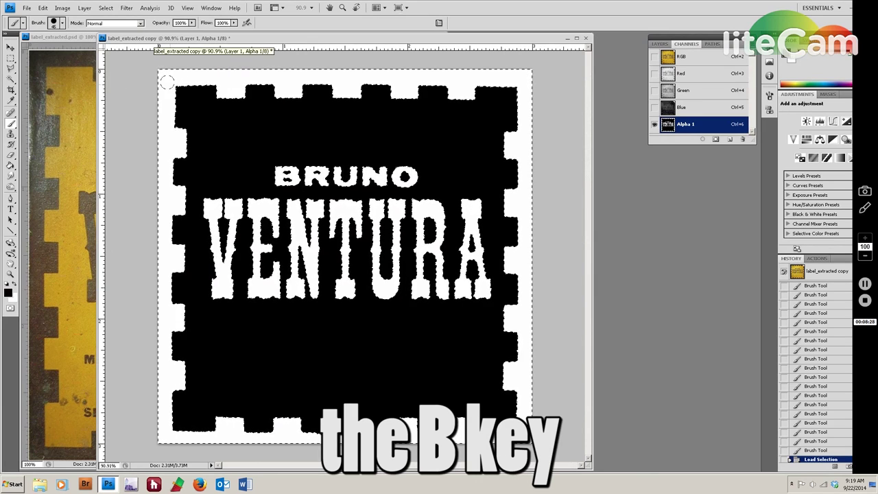
Set the brush to 100 px, undo a test stroke, and return to the full-colour RGB channel.
key("bracketright")
key("bracketright")
key("bracketright")
key("bracketright")
key("bracketright")
key("bracketright")
key("bracketright")
key("bracketright")
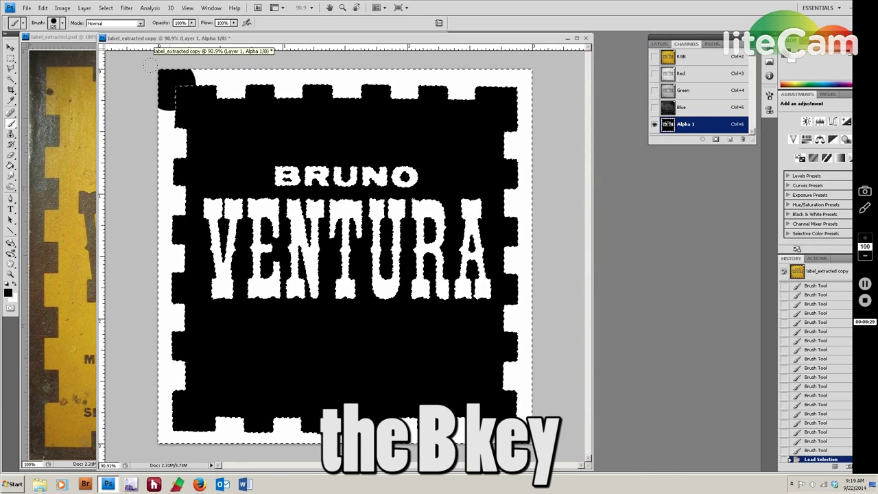
left_click(151, 64)
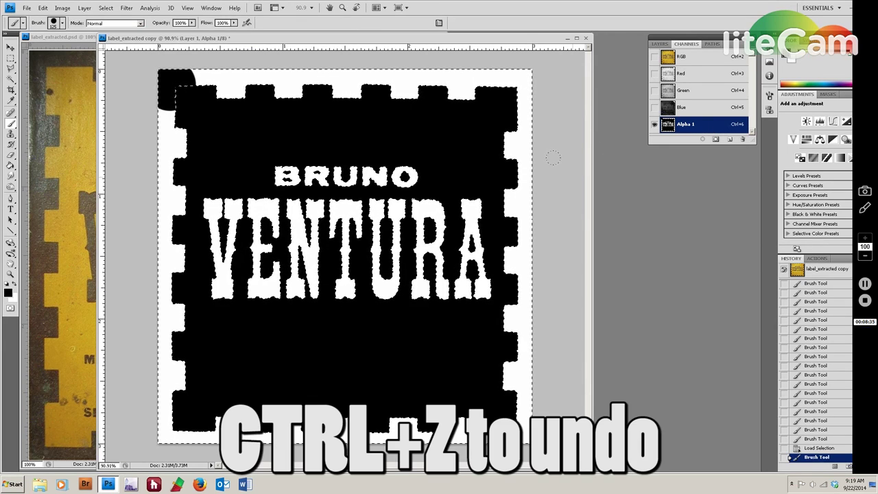
key("ctrl+z")
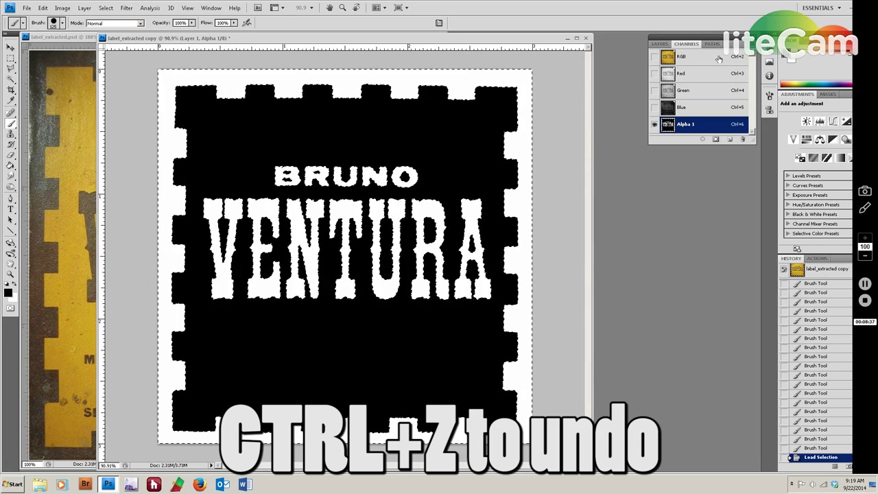
left_click(685, 58)
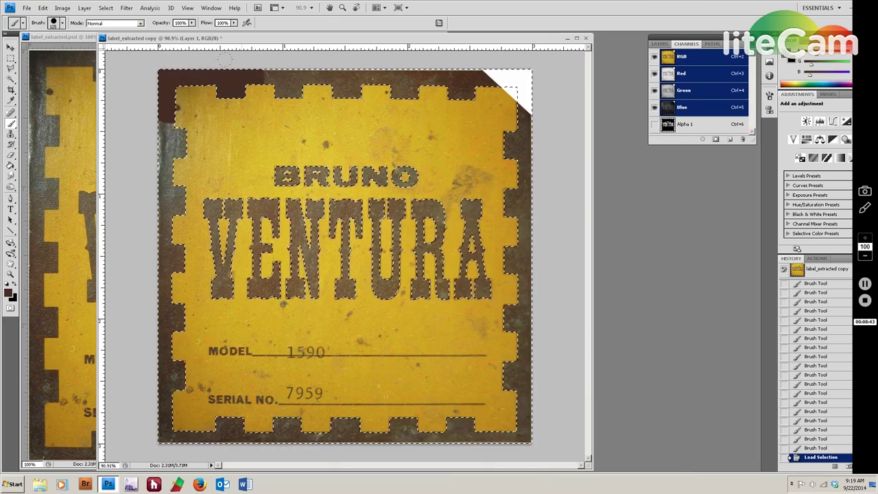
Brush dark brown over the top border band and the VENTURA lettering, then invert the selection.
left_click_drag(293, 60, 347, 58)
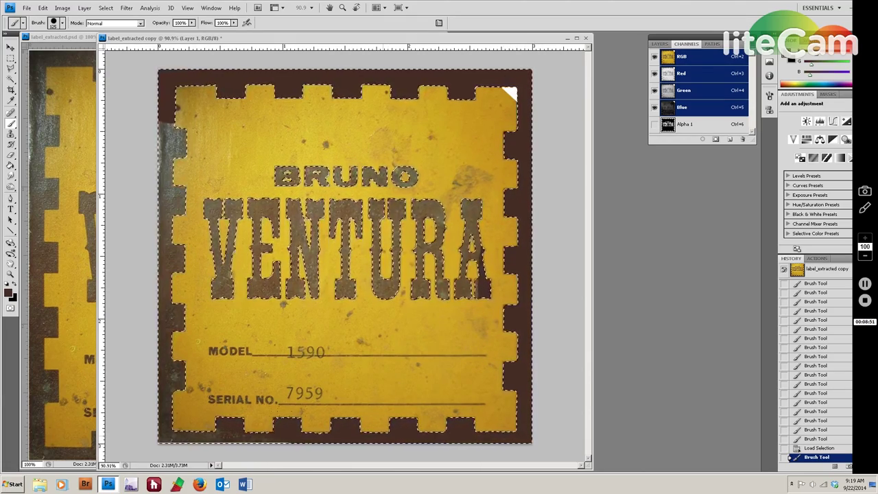
left_click(213, 156)
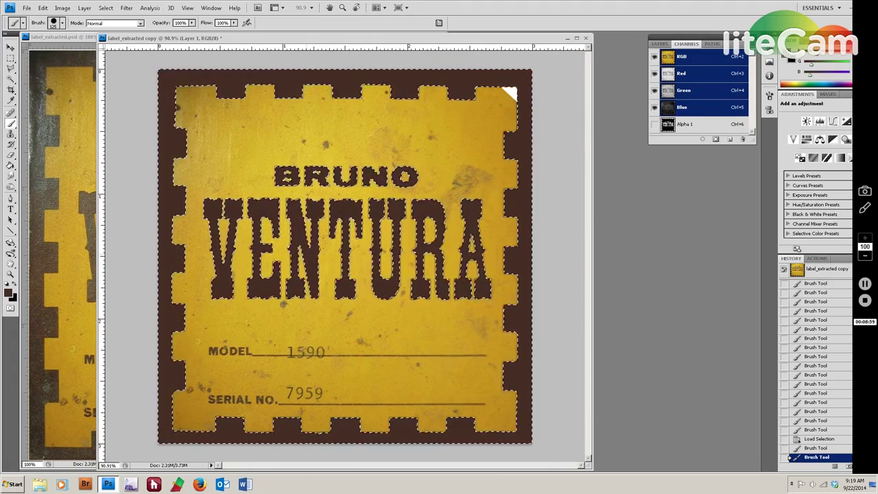
left_click(213, 157)
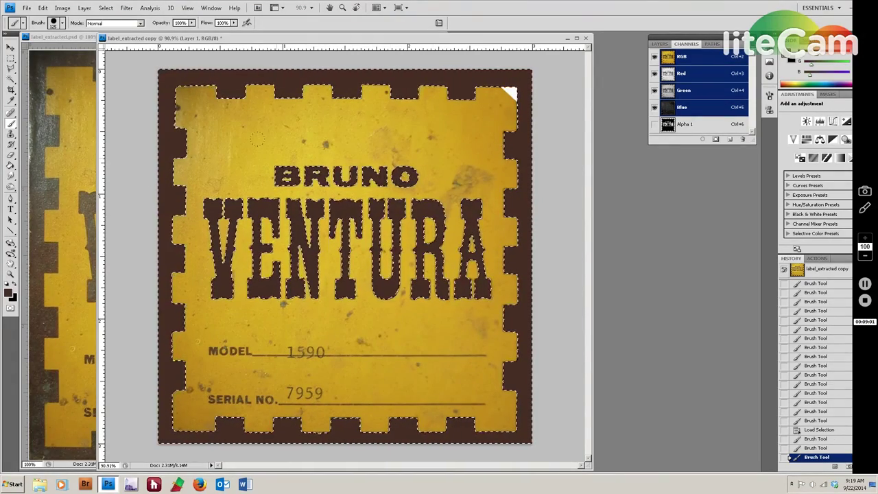
key("ctrl+shift+i")
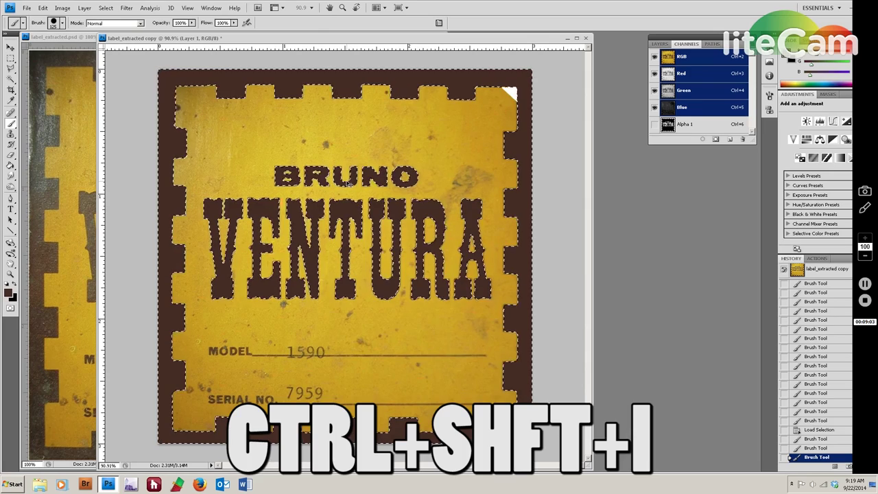
Select the yellow interior and set the foreground to gold #d1a71a sampled from the label.
key("ctrl+shift+i")
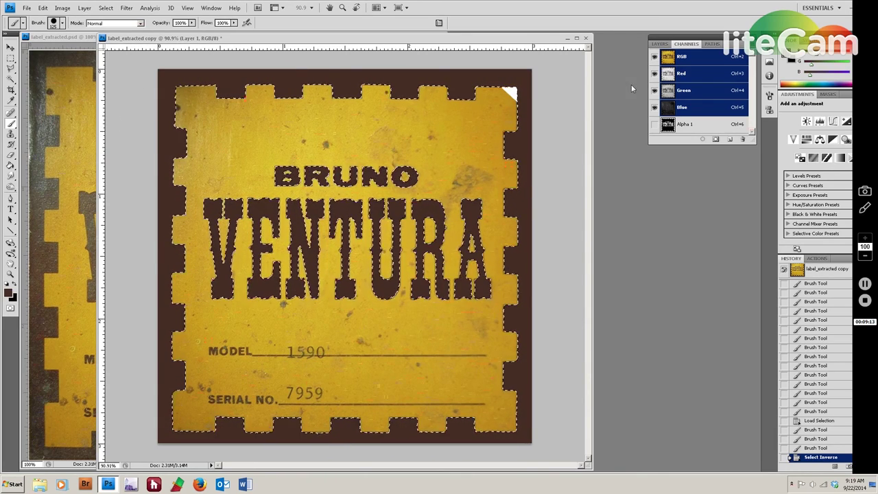
left_click(791, 59)
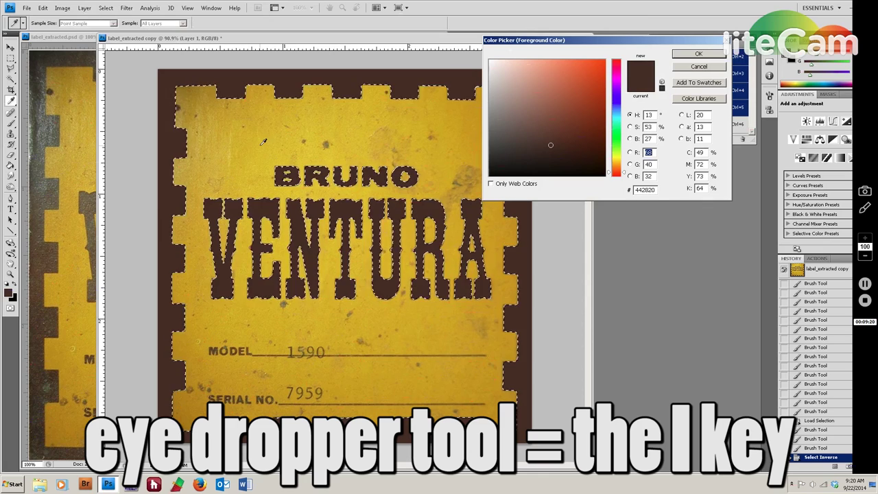
left_click(259, 149)
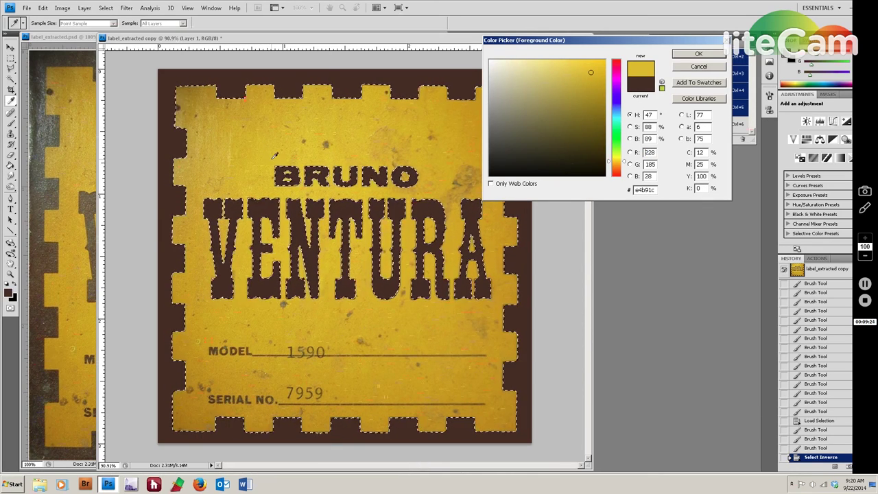
left_click(233, 152)
left_click(249, 140)
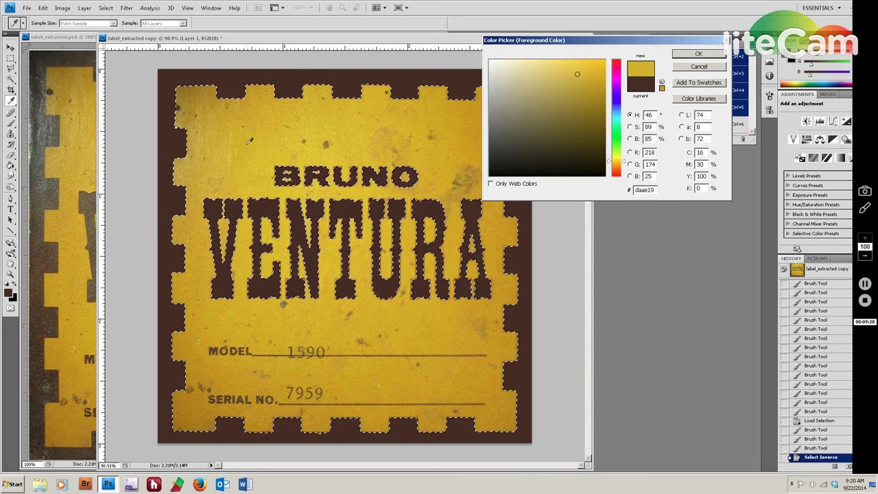
left_click(591, 80)
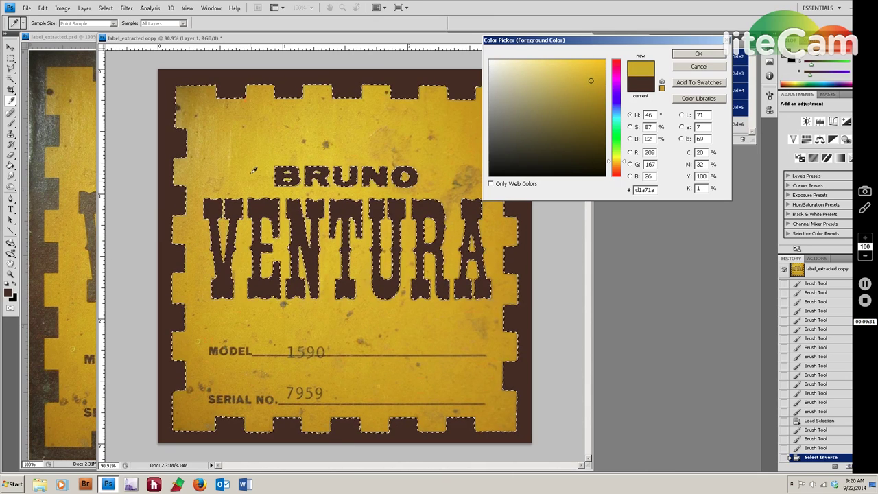
left_click(700, 55)
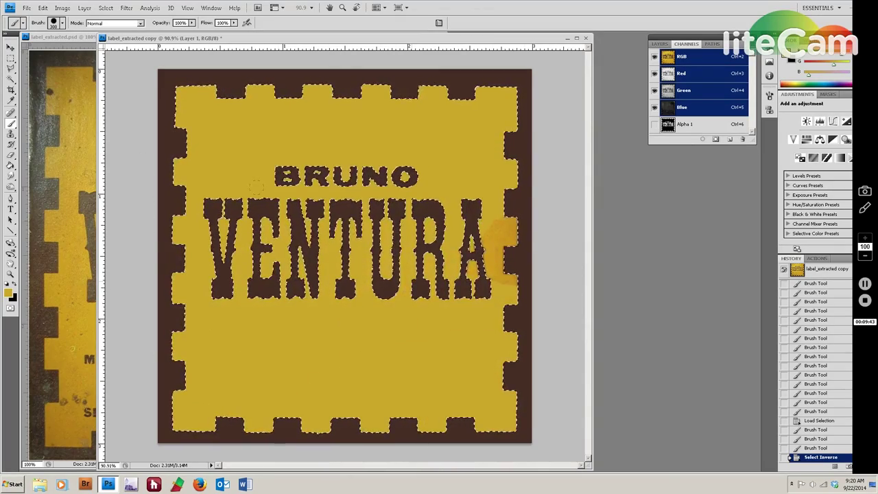
Paint gold over the leftover textured patch beside VENTURA and clear the selection.
left_click_drag(266, 216, 267, 280)
key("ctrl+d")
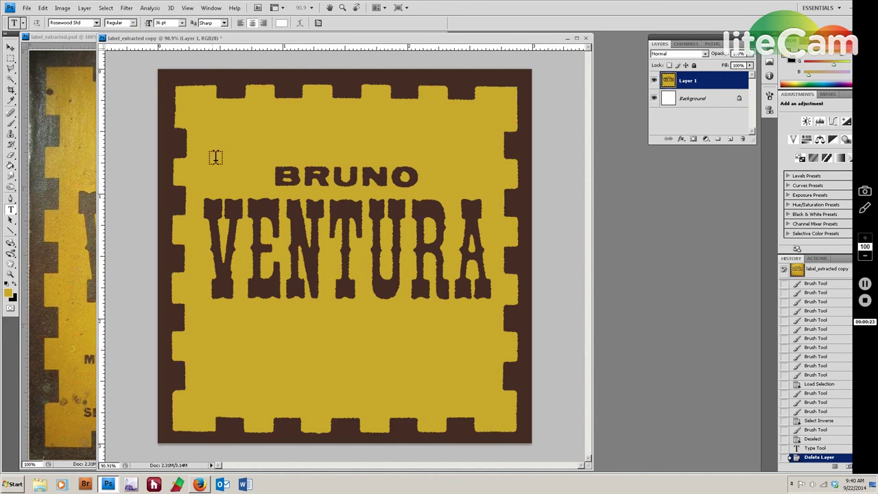
key("m")
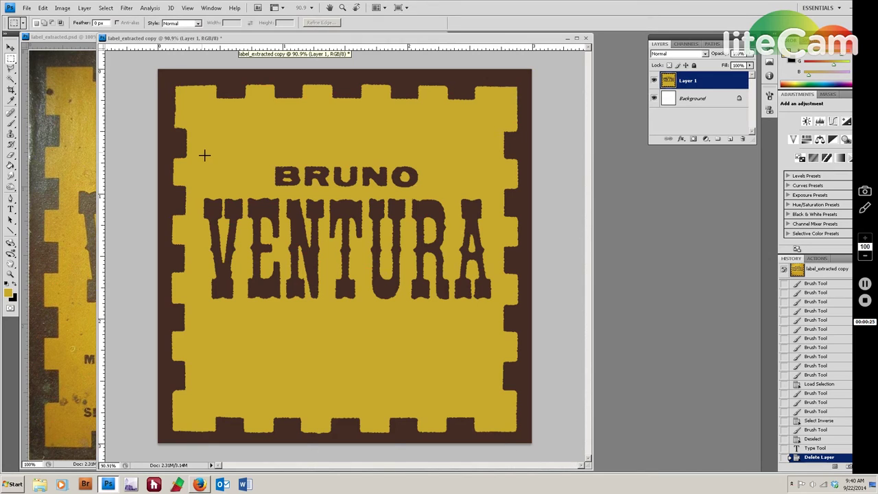
left_click_drag(244, 244, 497, 308)
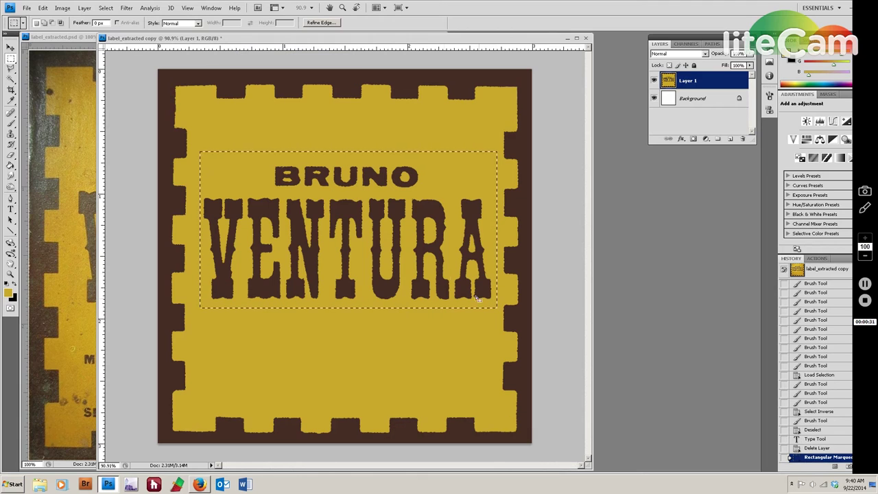
key("v")
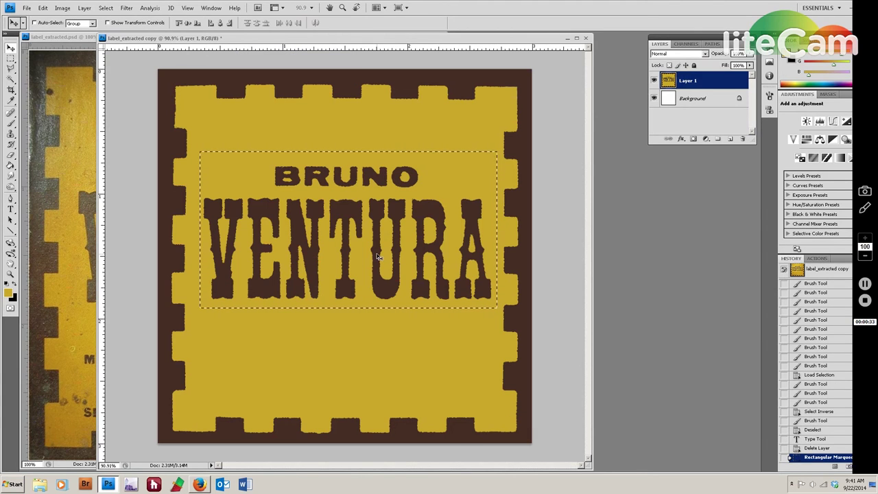
Nudge BRUNO VENTURA upward with repeated arrow-key presses, then deselect.
key("Up")
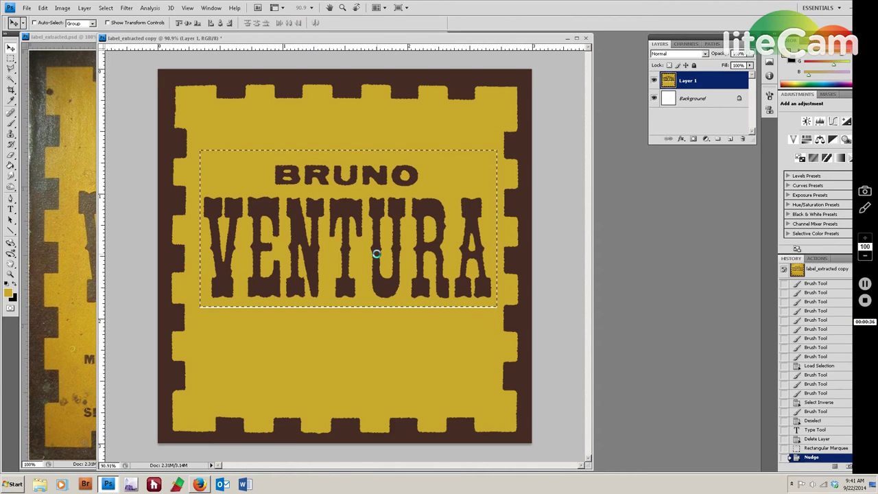
key("shift+Up")
key("shift+Up")
key("shift+Up")
key("Up")
key("Up")
key("Up")
key("Up")
key("Up")
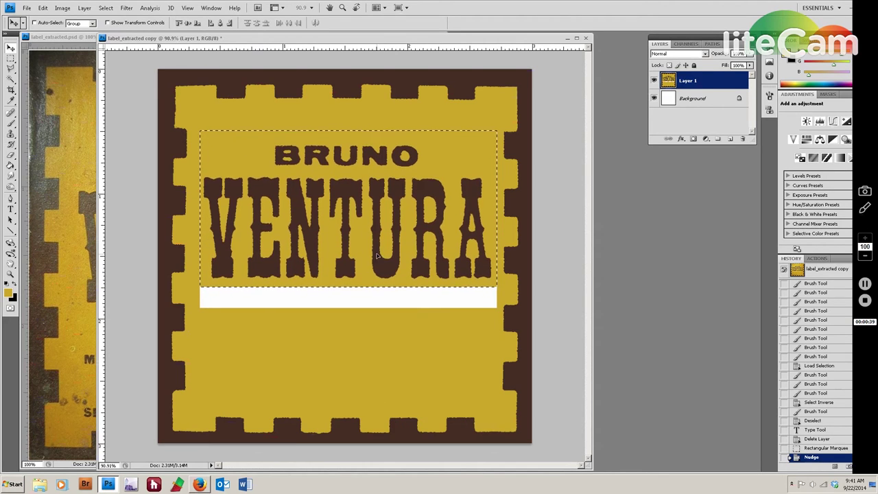
key("Up")
key("Up")
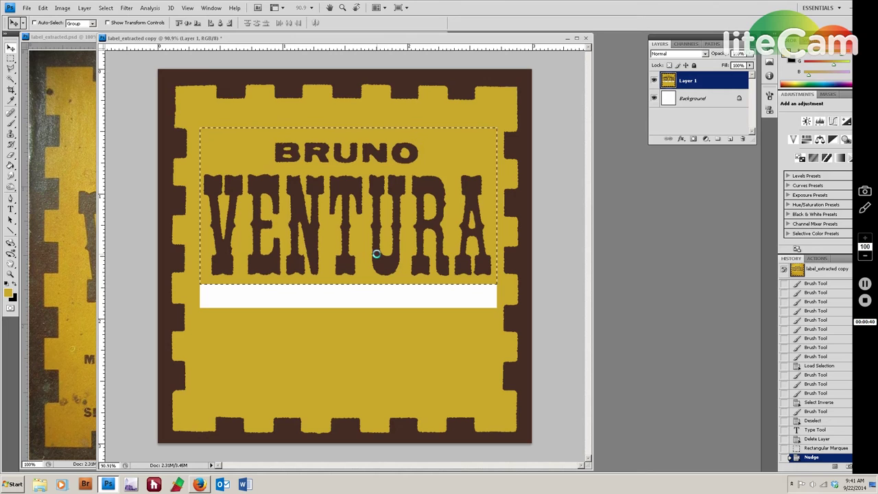
key("shift+Up")
key("Up")
key("Up")
key("Up")
key("Up")
key("Up")
key("Up")
key("Up")
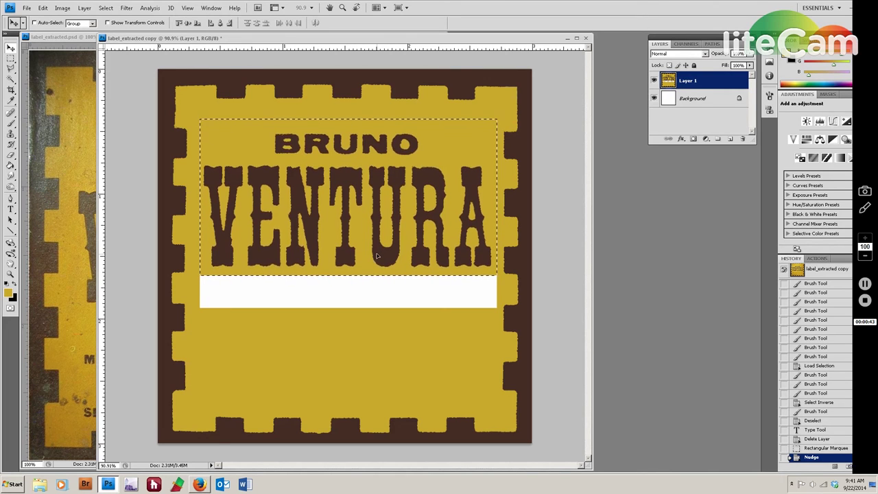
key("Up")
key("Up")
key("Up")
key("Up")
key("Up")
key("Up")
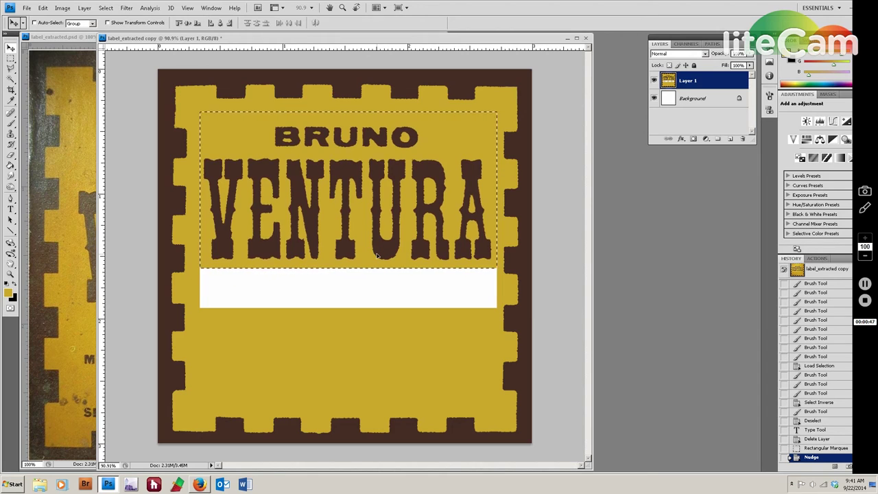
key("Up")
key("Up")
key("Up")
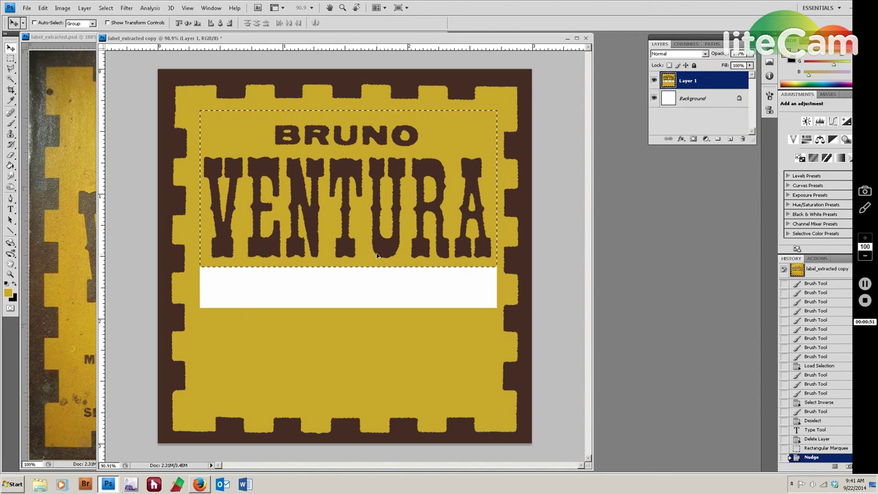
key("ctrl+d")
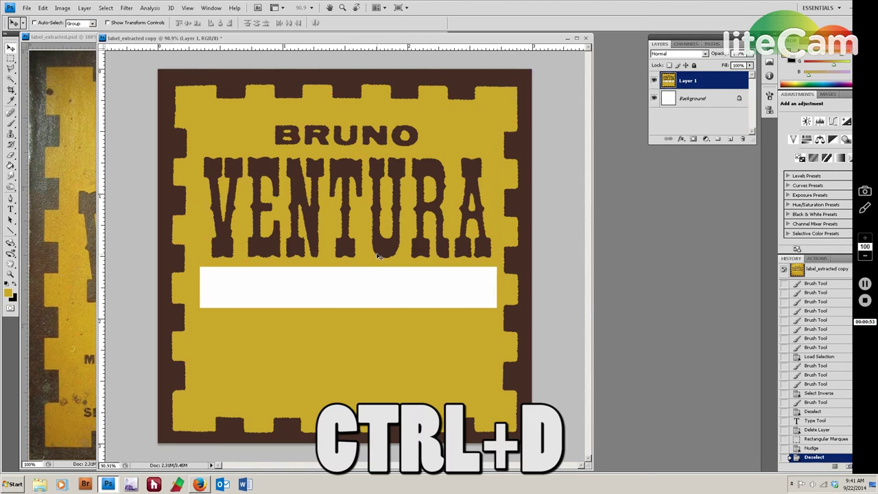
key("b")
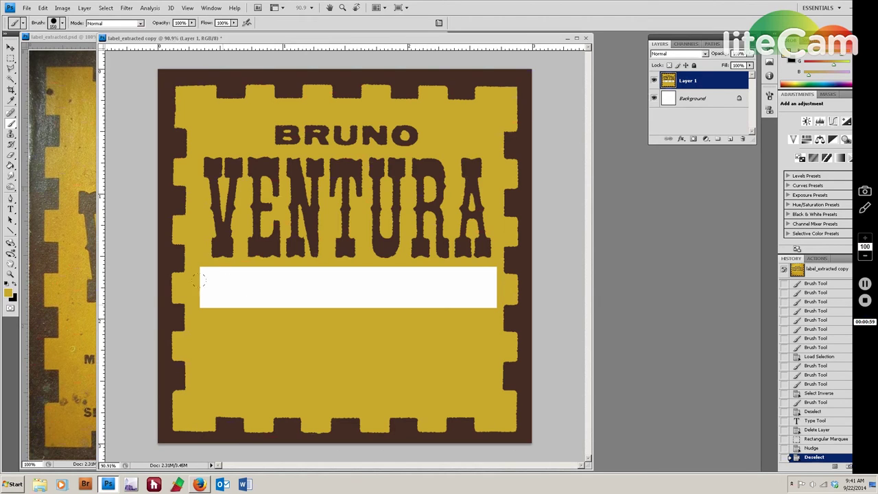
Paint gold over the white strip below VENTURA and bring label_extracted.psd to the front.
left_click(214, 285)
mouse_move(197, 269)
left_mouse_down()
mouse_move(209, 292)
mouse_move(200, 288)
mouse_move(495, 293)
mouse_move(493, 279)
mouse_move(469, 272)
mouse_move(226, 270)
left_mouse_up()
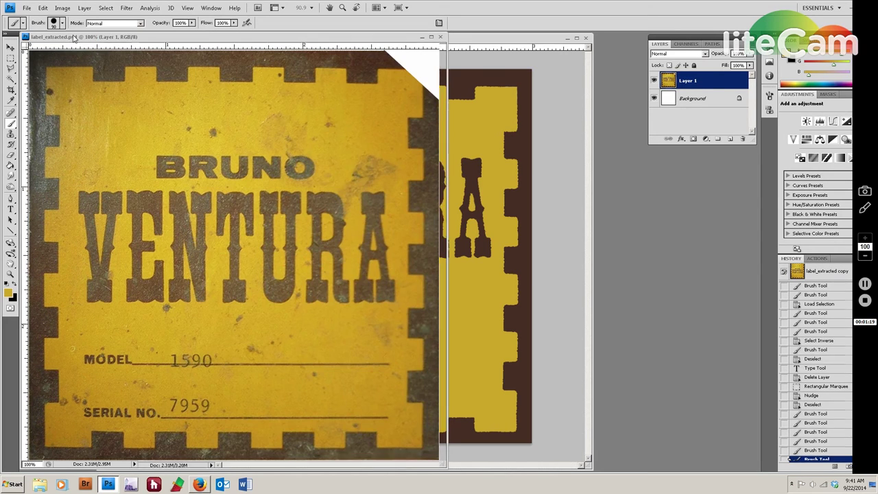
left_click(76, 38)
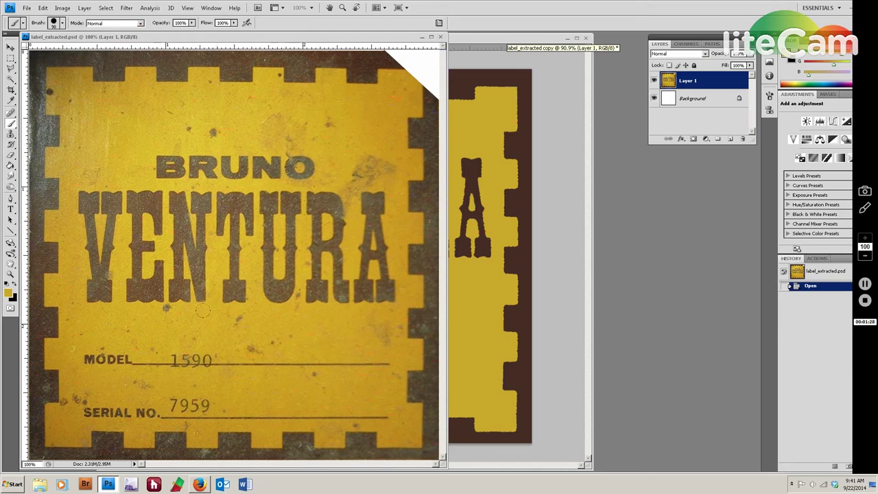
left_click(491, 40)
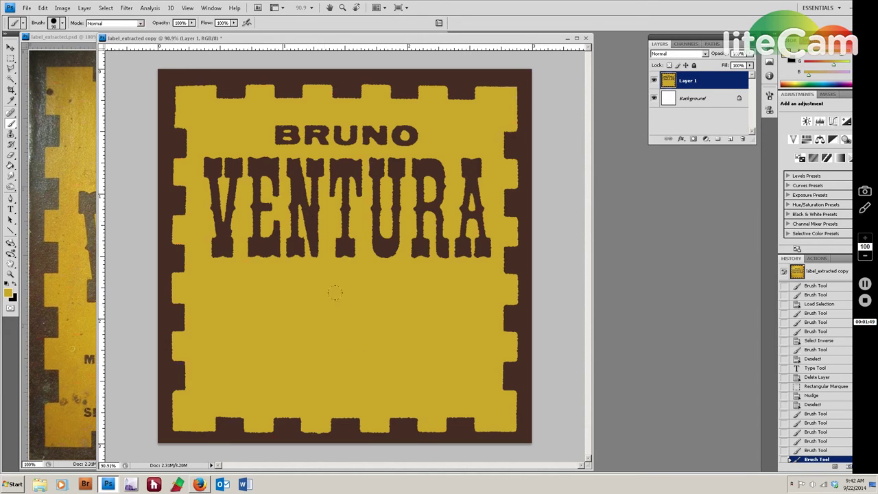
key("bracketright")
mouse_move(251, 171)
left_mouse_down()
mouse_move(439, 173)
mouse_move(472, 196)
mouse_move(449, 243)
mouse_move(426, 230)
mouse_move(243, 226)
mouse_move(223, 205)
mouse_move(208, 161)
left_mouse_up()
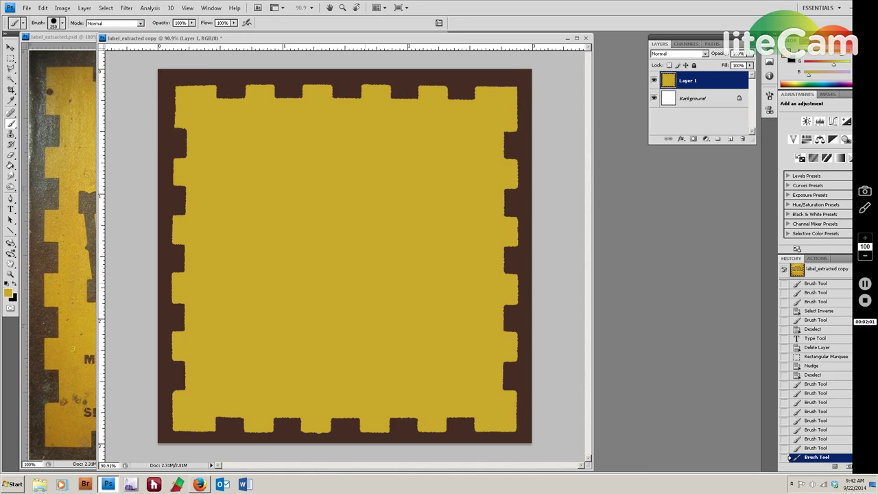
left_click(817, 259)
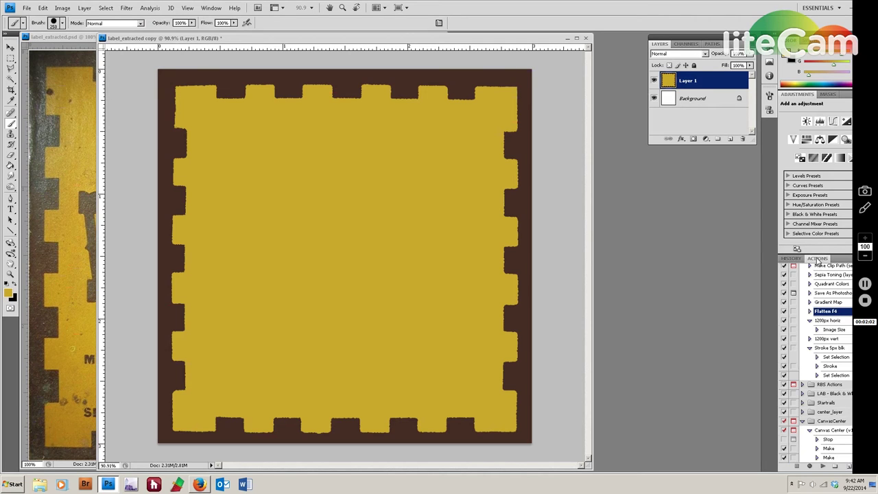
Run the Canvas Center action and type VENTURE at the centre in Rosewood Std 36 pt.
left_click(833, 430)
left_click(823, 468)
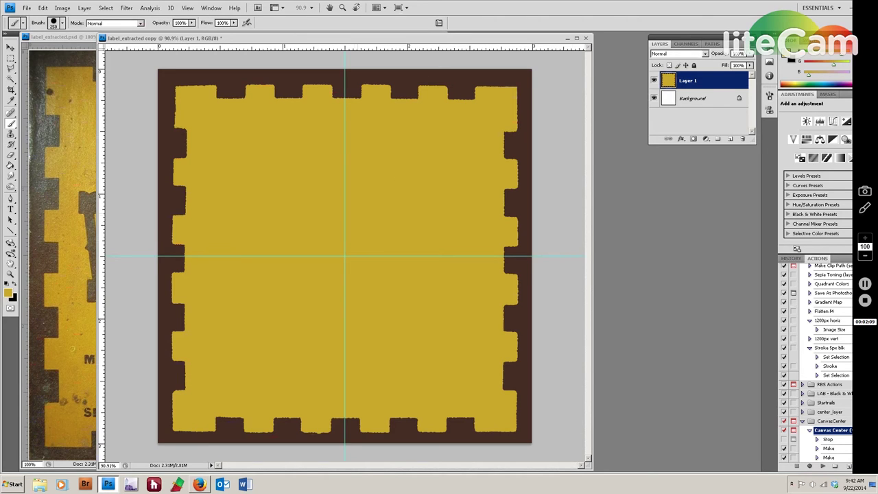
key("t")
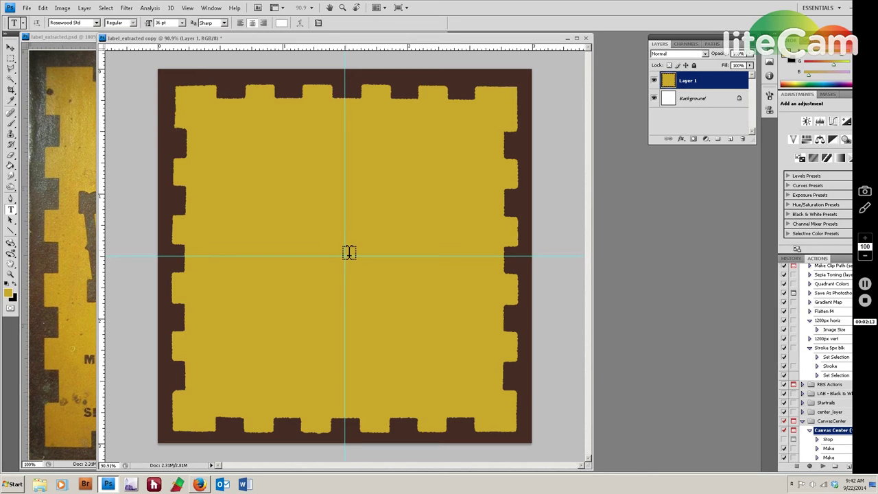
left_click(345, 249)
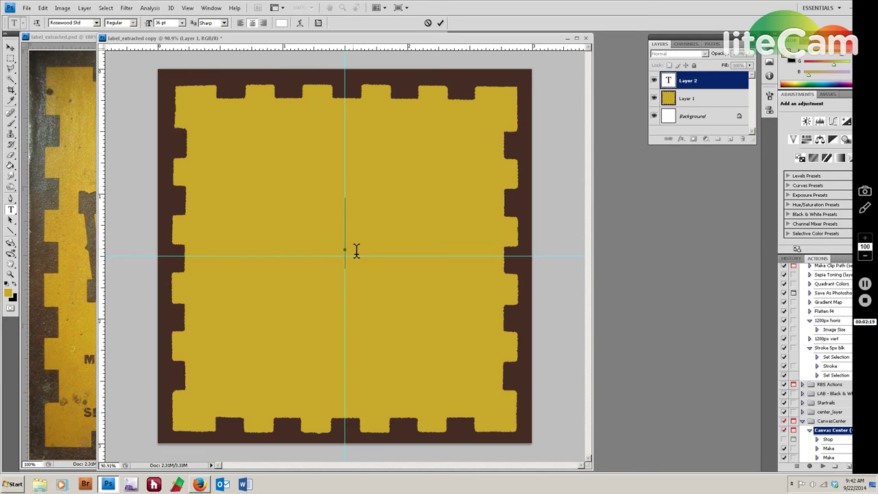
type("VE NTURE")
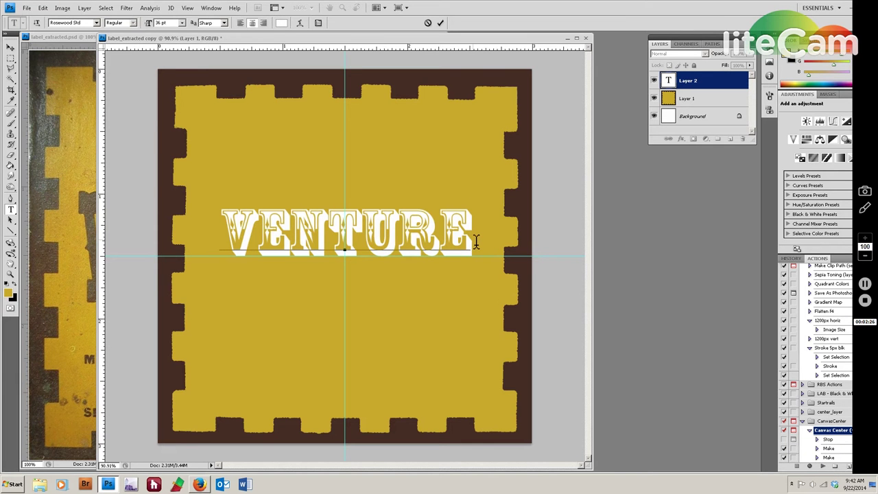
left_click_drag(472, 238, 207, 238)
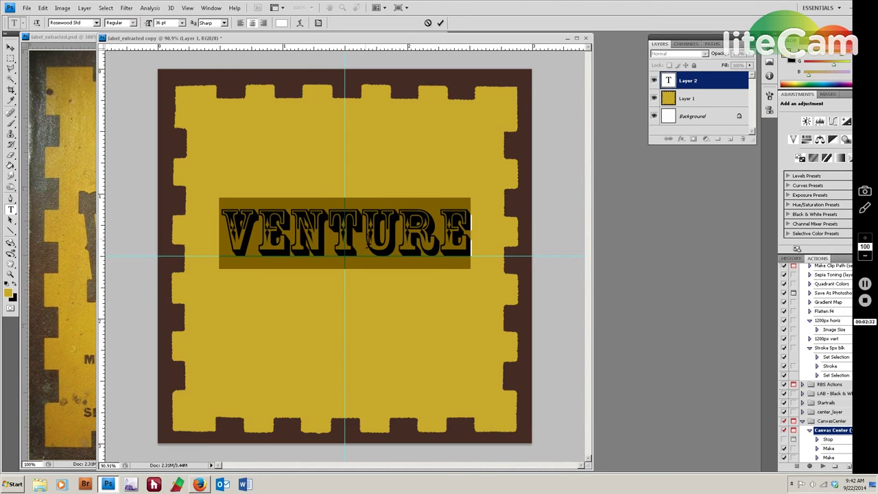
left_click(474, 237)
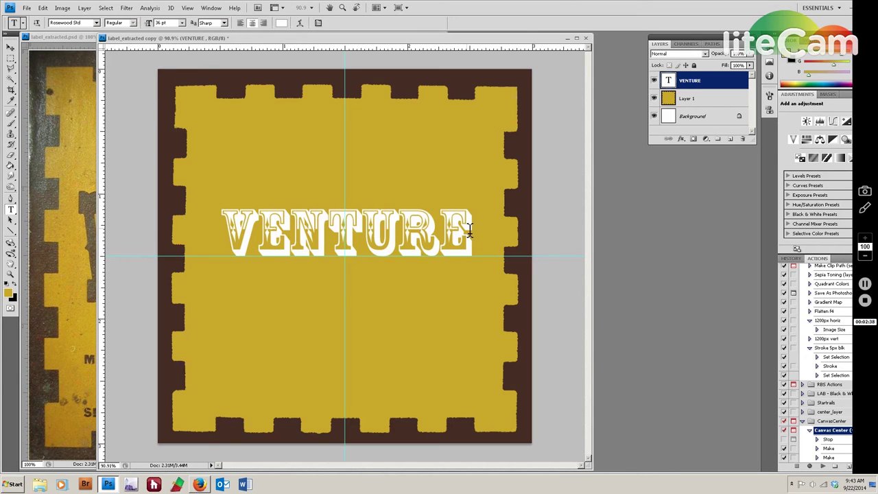
left_click_drag(470, 230, 219, 235)
Colour the VENTURE text dark brown sampled from the border and commit it.
left_click(280, 23)
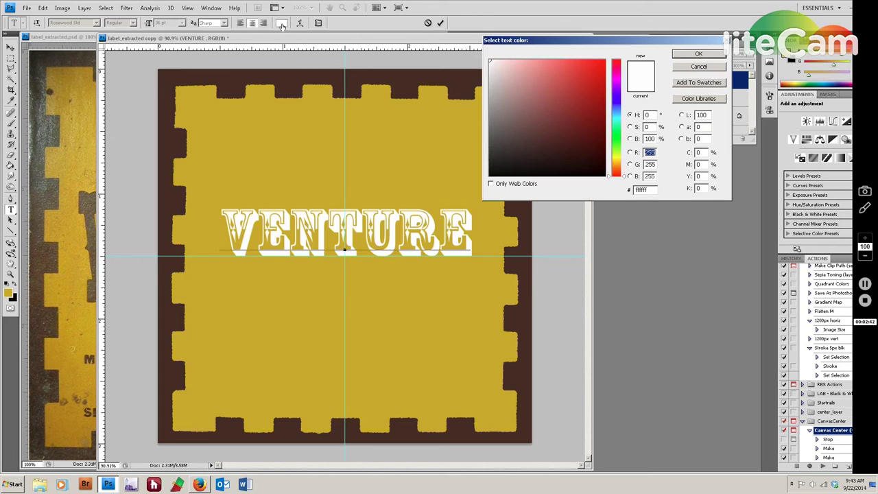
left_click(327, 83)
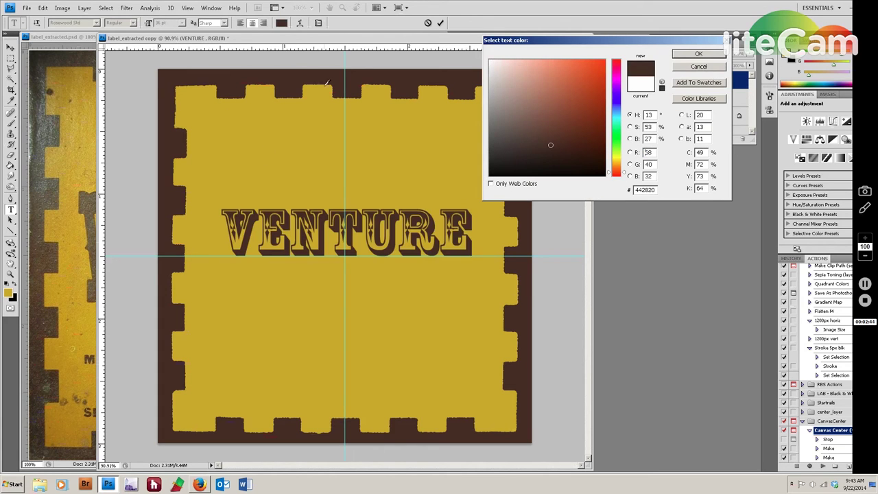
left_click(698, 53)
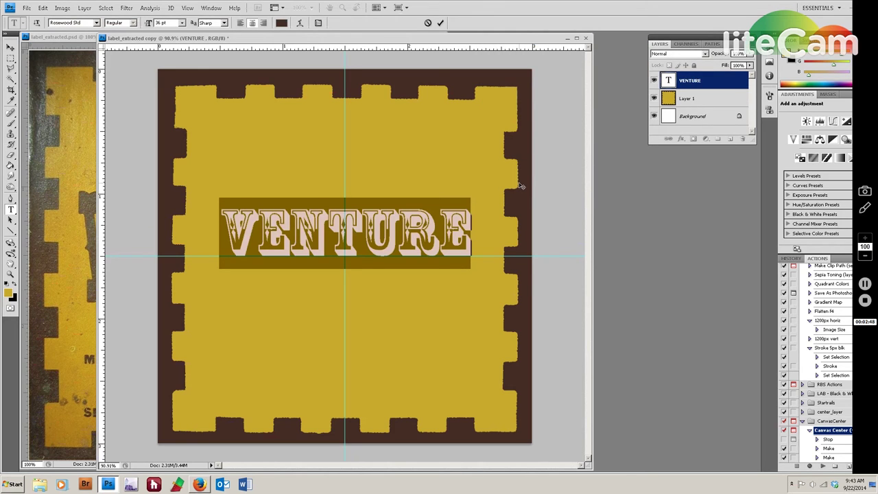
key("ctrl+Return")
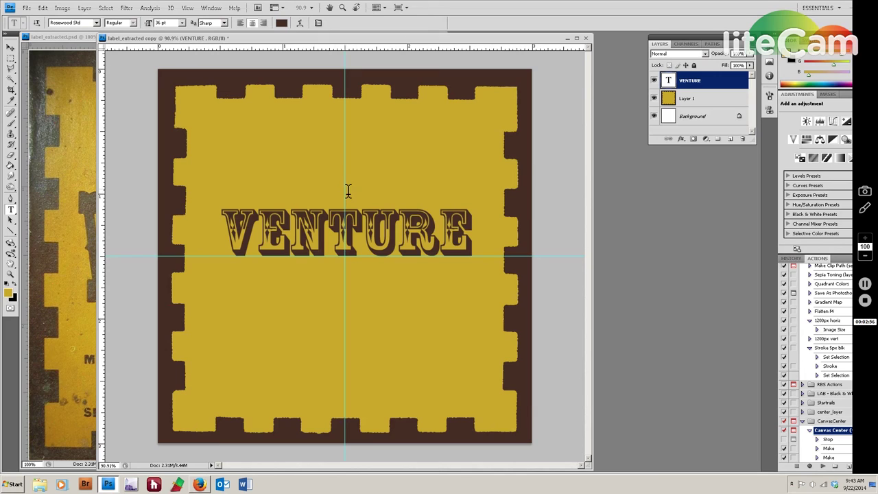
Add BRUNO in 18 pt above VENTURE, then bring label_extracted.psd forward.
left_click(347, 191)
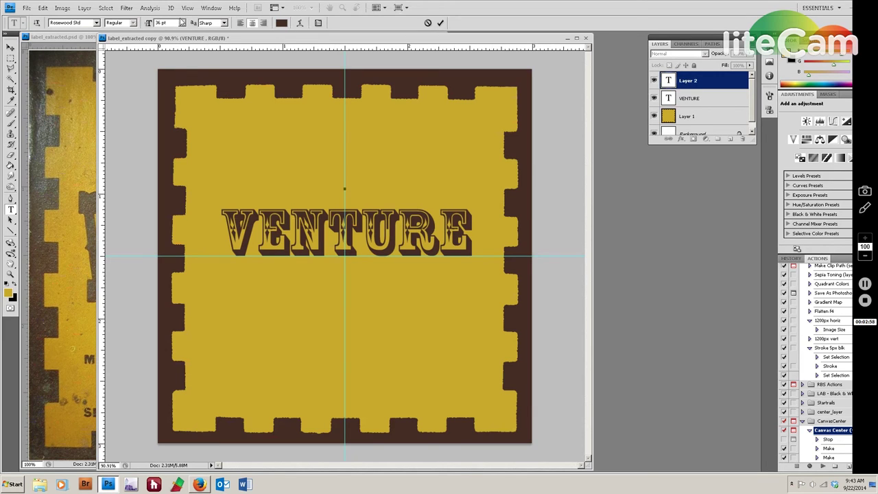
left_click(181, 22)
left_click(175, 98)
type("BRUNO")
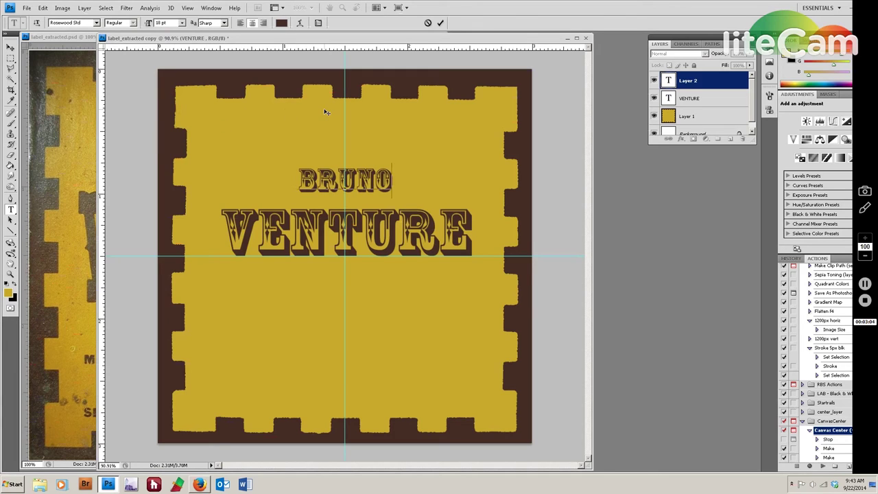
key("ctrl+Return")
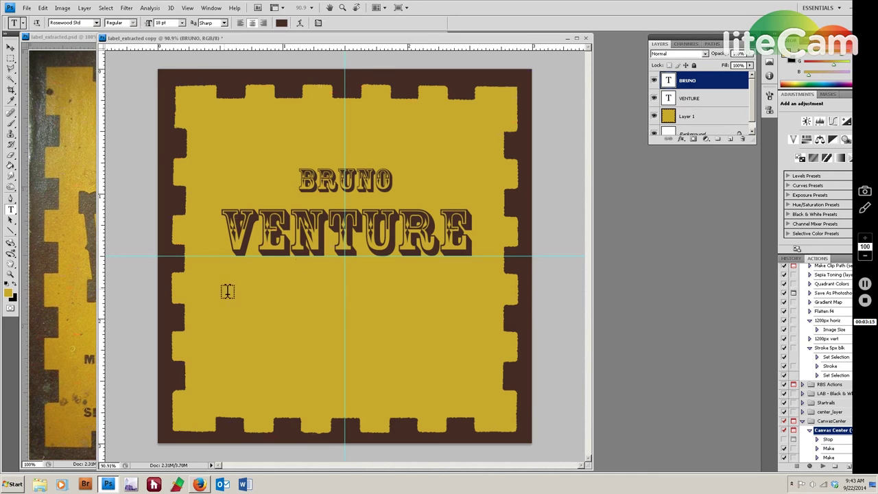
left_click(65, 39)
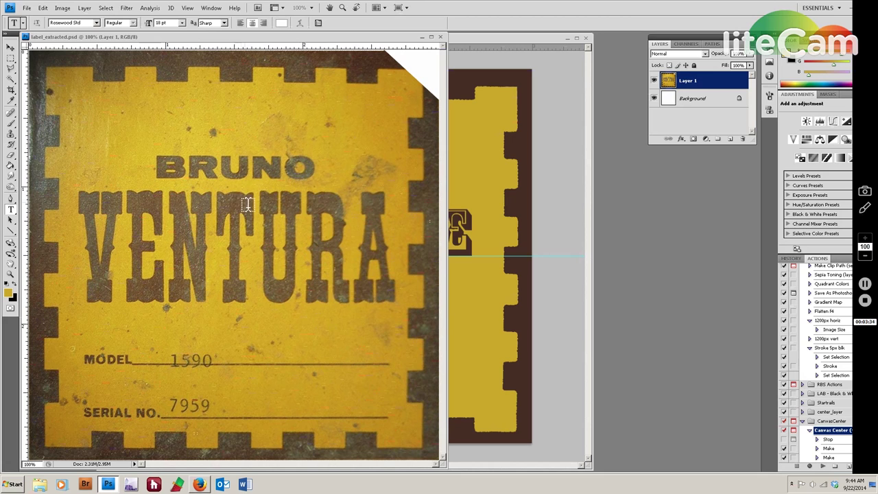
In the copy, type MADE IN JAPAN at 12 pt below VENTURE.
left_click(484, 43)
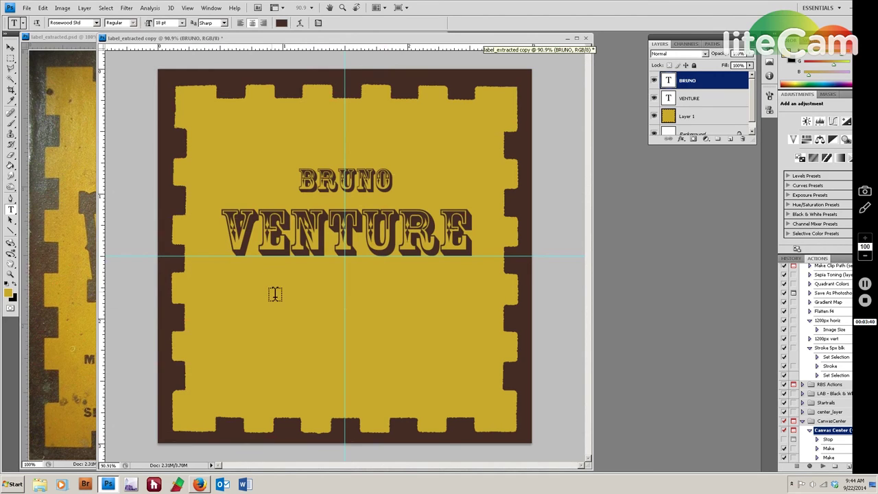
left_click(347, 286)
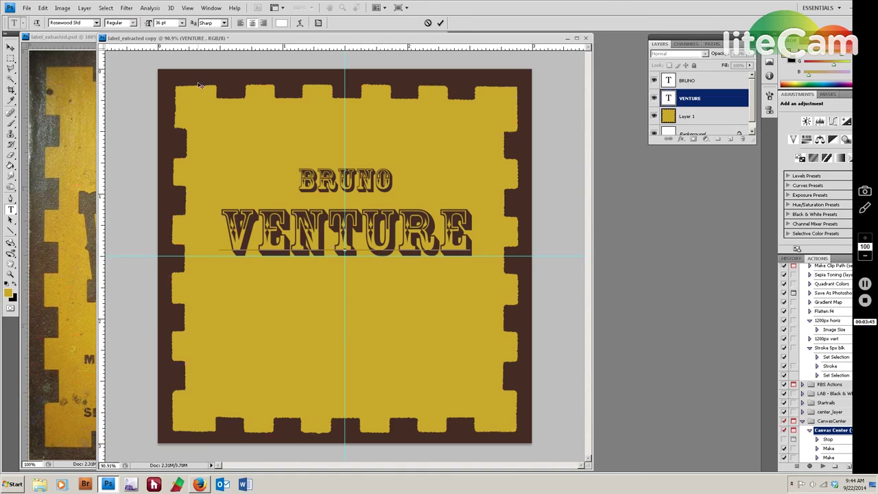
left_click(183, 23)
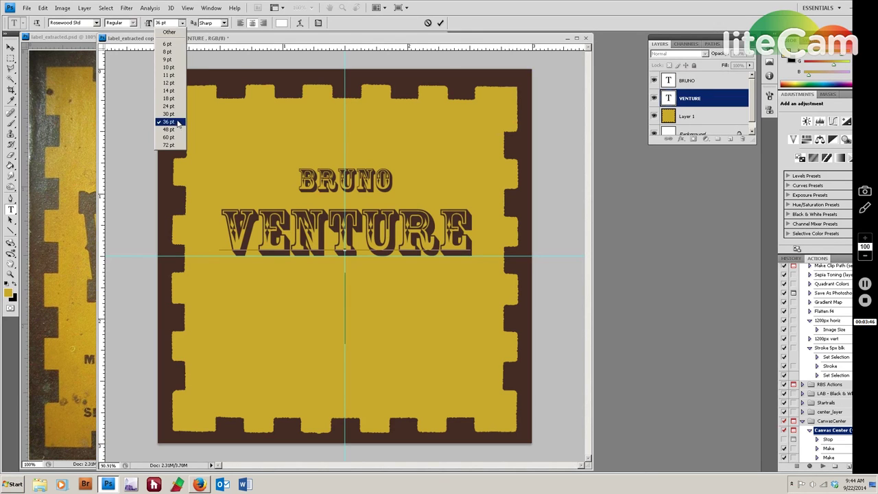
left_click(172, 84)
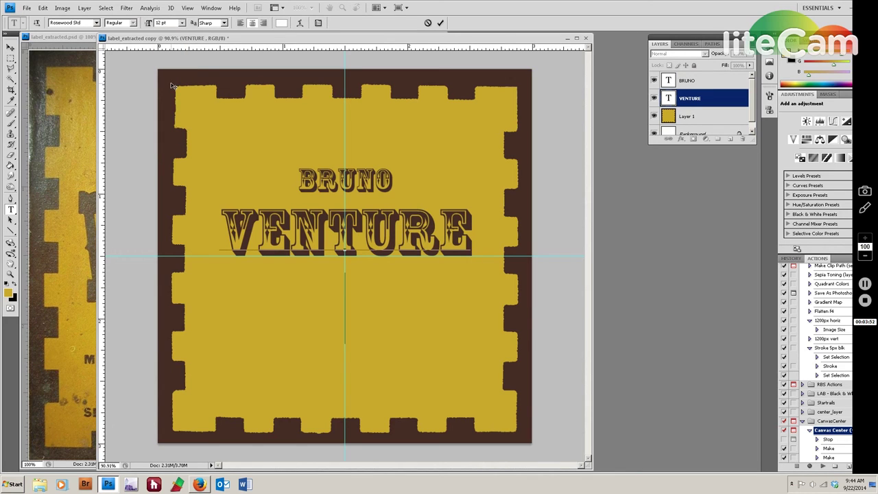
type("MADE IN JAPAN")
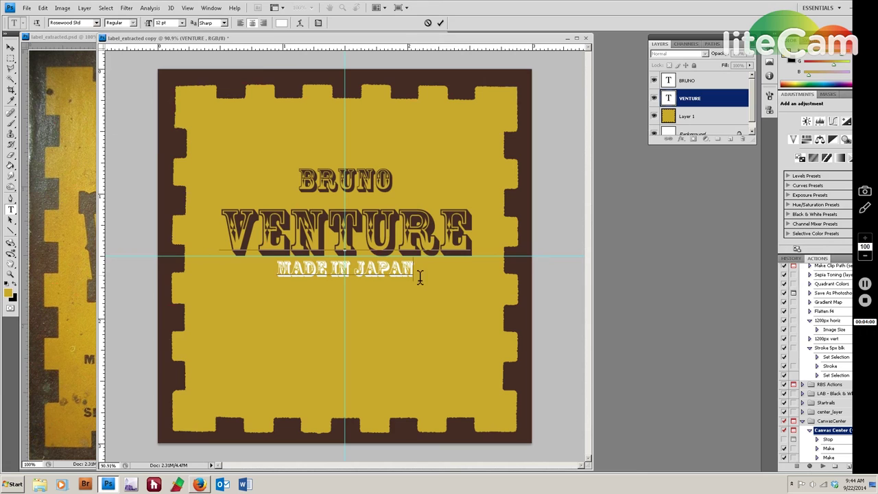
Colour the MADE IN JAPAN line with the border's dark brown.
left_click_drag(414, 269, 266, 273)
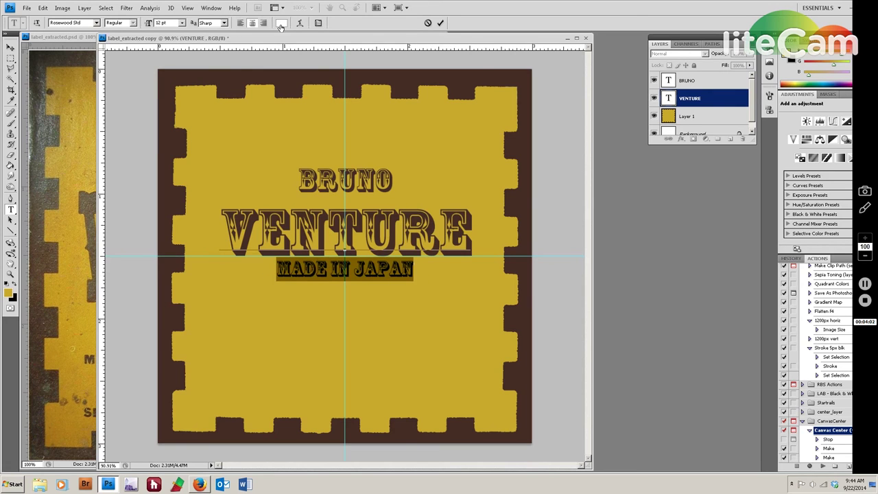
left_click(280, 24)
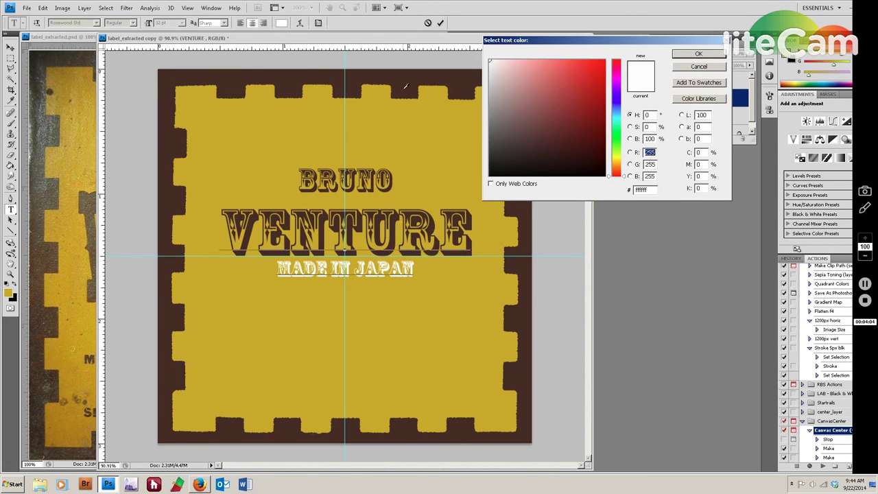
left_click(405, 86)
left_click(716, 57)
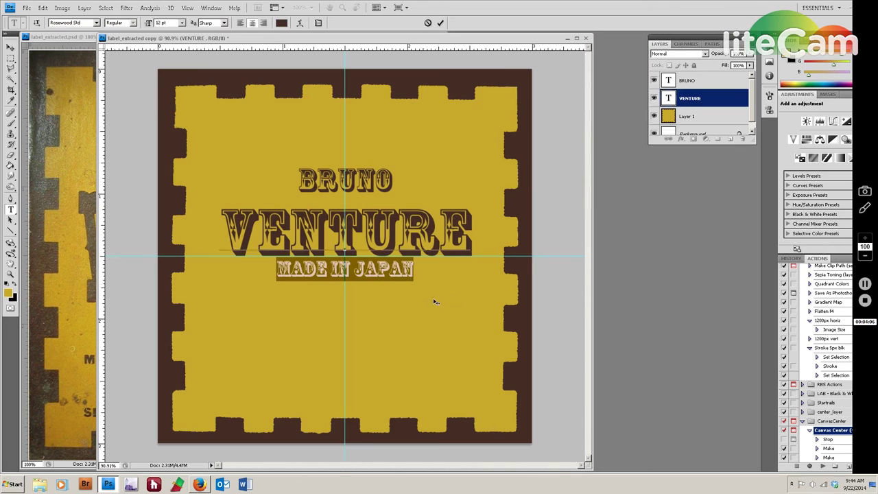
left_click(430, 272)
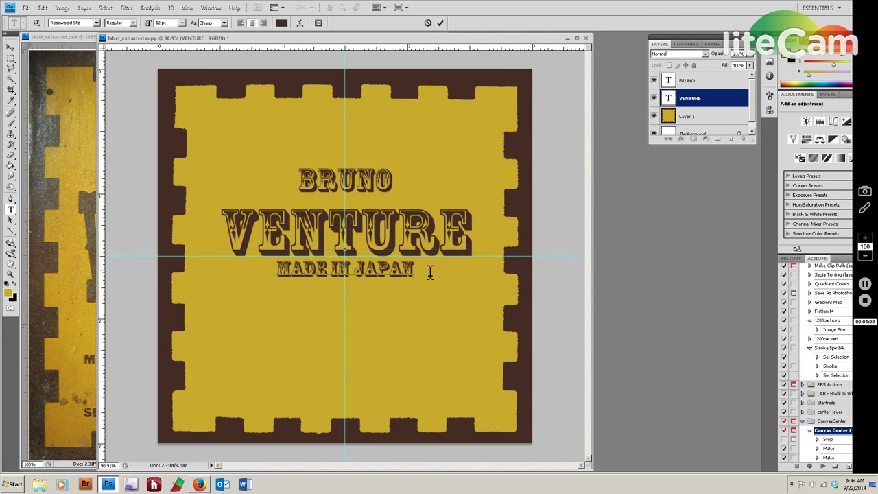
Add lines RESURRECTED IN CALIFORNIA, the builder's name, and RATLECAN GUITAR RESTORATIONS.
key("Return")
type("RESURRECTED IN")
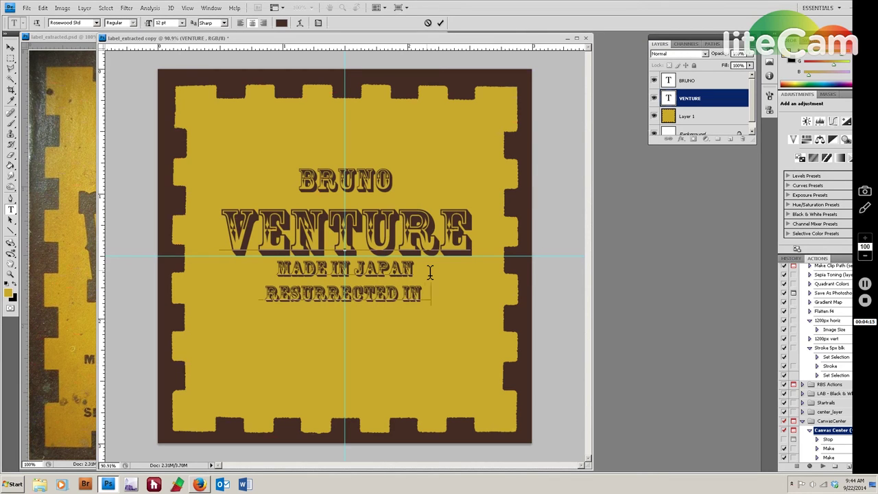
type(" CALIFORNIA")
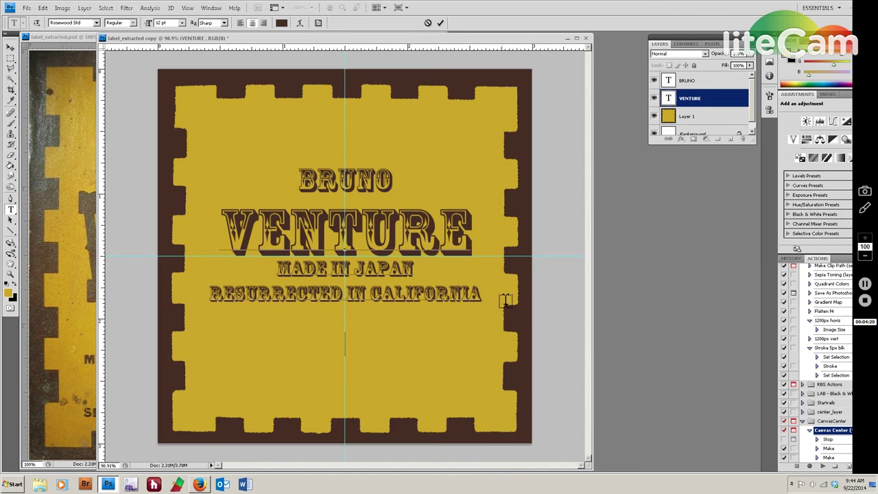
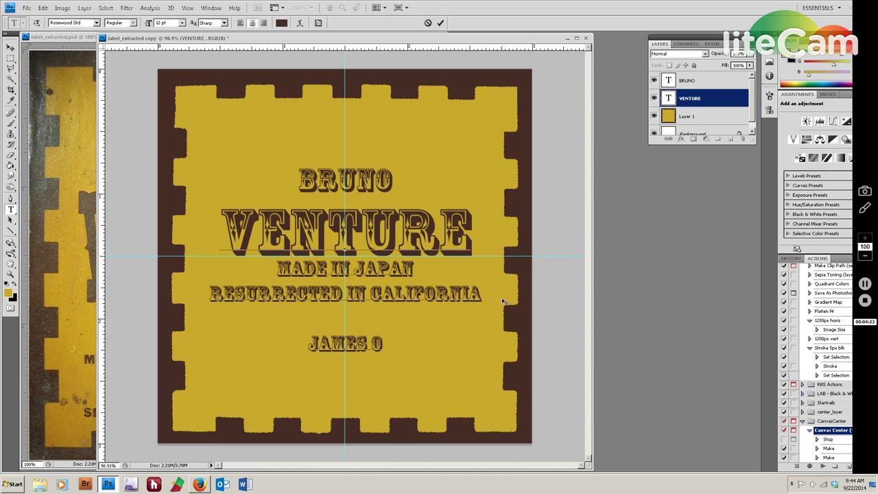
key("Return")
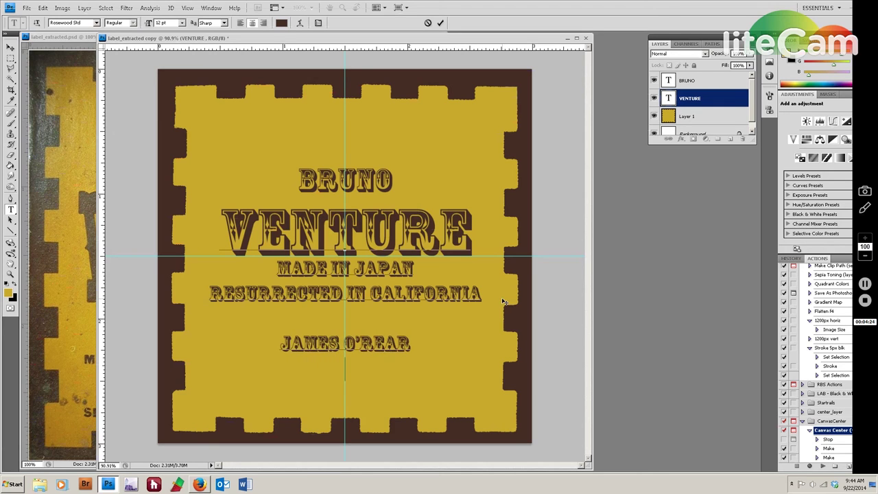
type("RATLE")
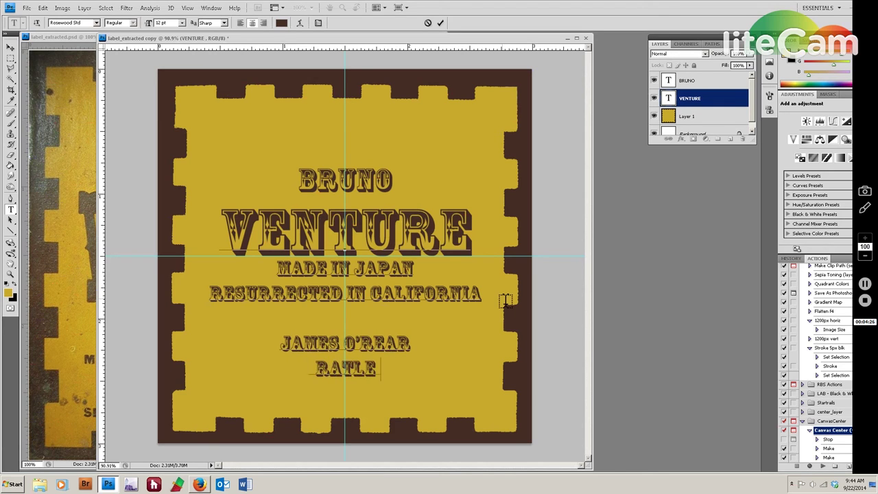
type("CAN GUITAR")
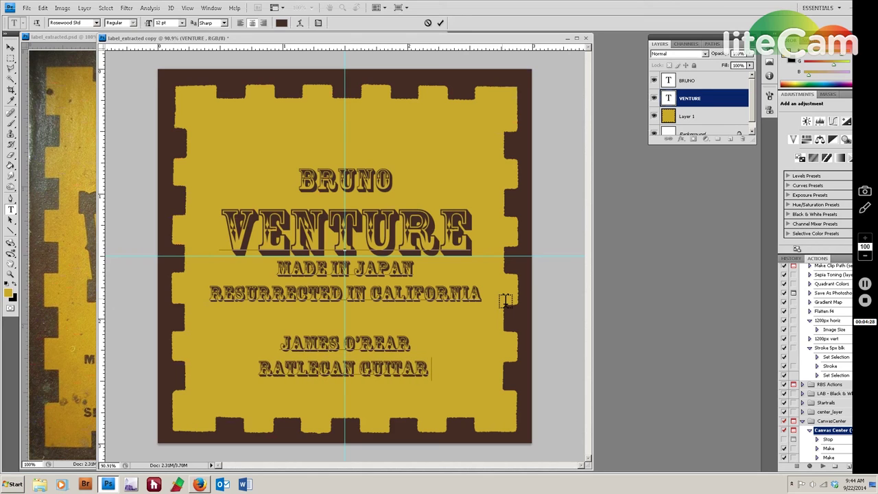
type(" RESTORATI")
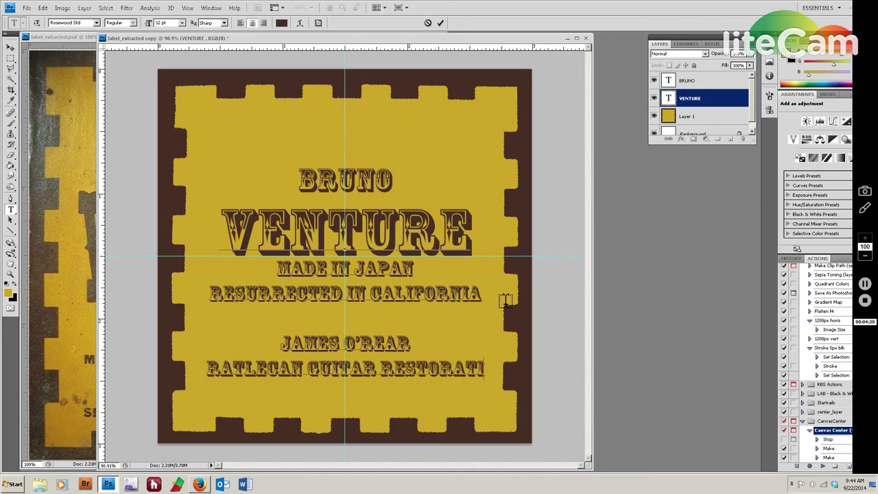
type("ONS")
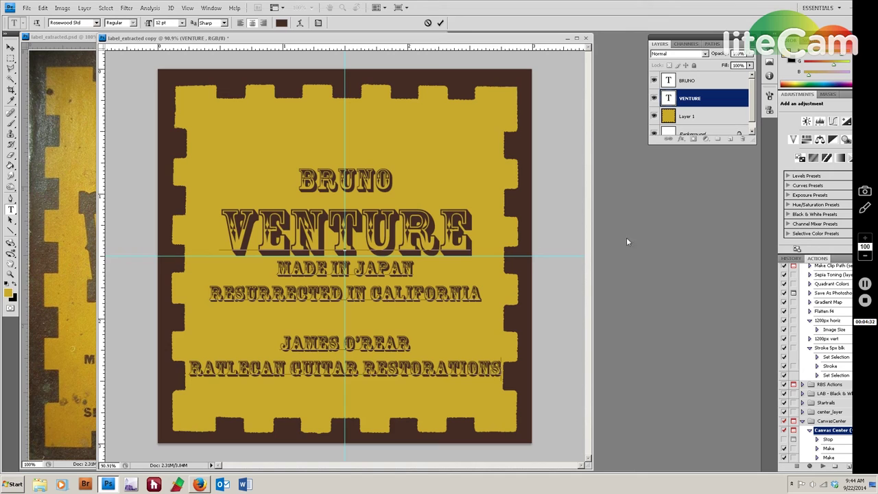
Set the two bottom credit lines to 10 pt.
left_click_drag(502, 371, 255, 344)
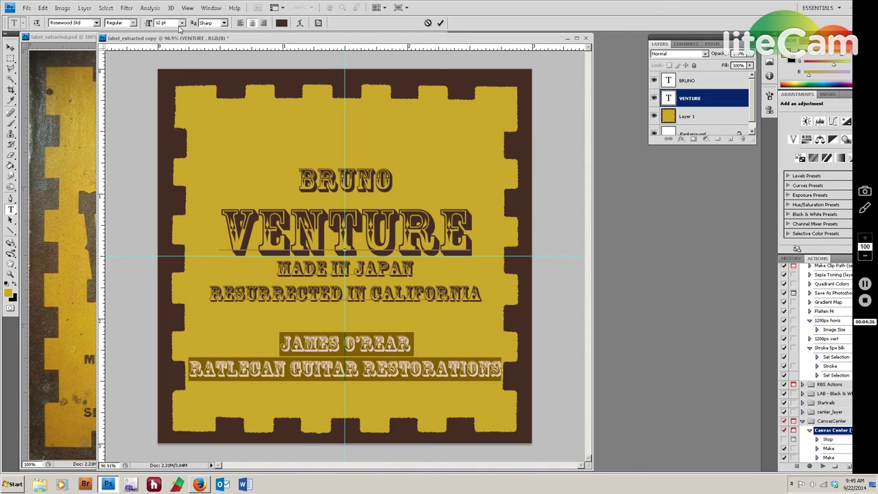
left_click(181, 23)
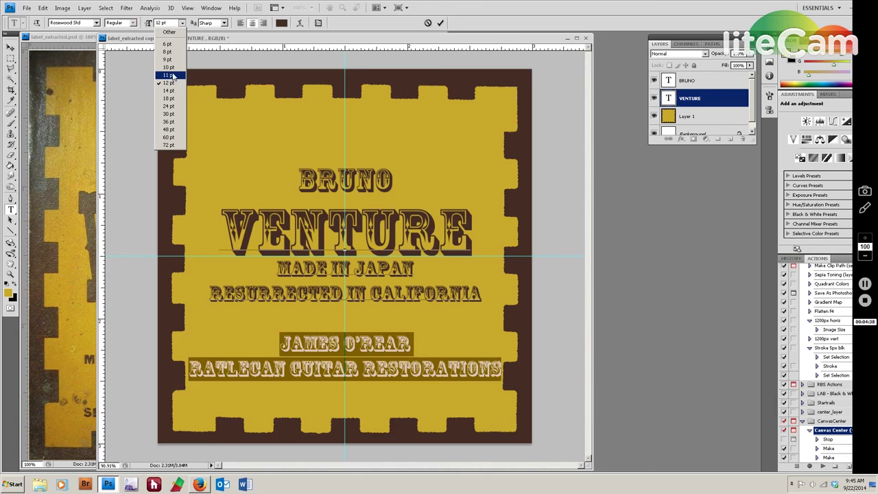
left_click(168, 67)
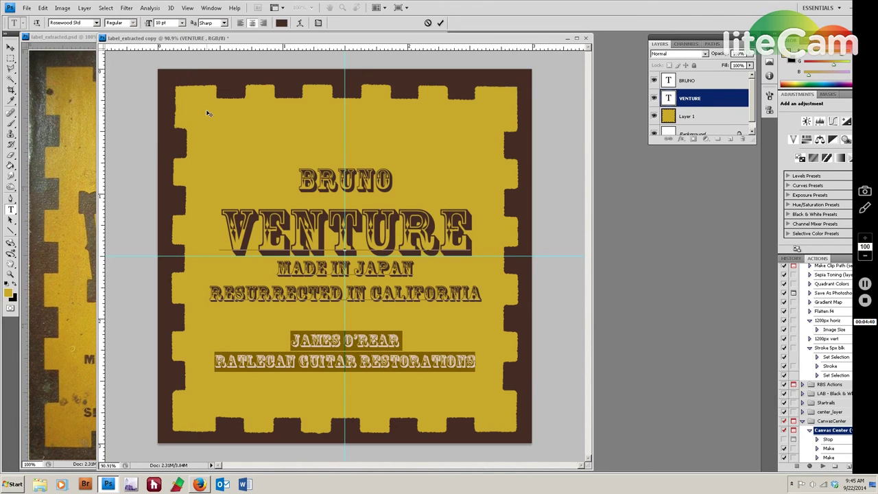
left_click(439, 343)
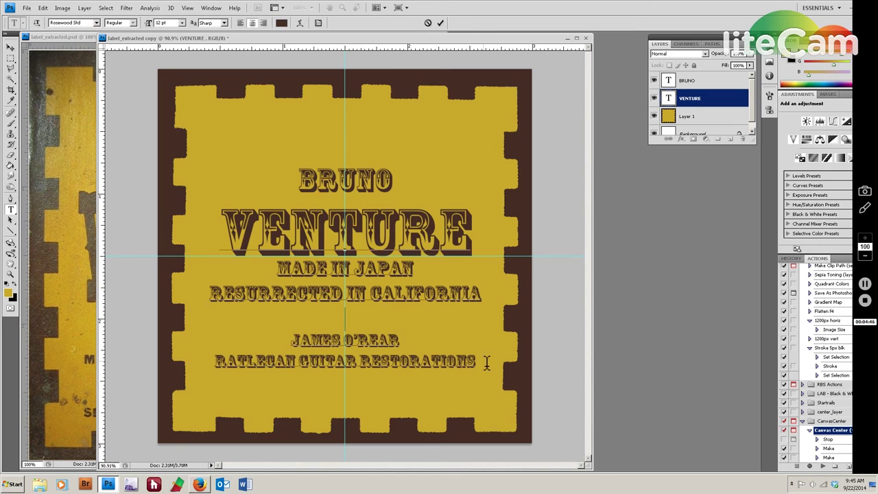
Remove the stray letter from CALIFORNIA and commit the text.
left_click(379, 296)
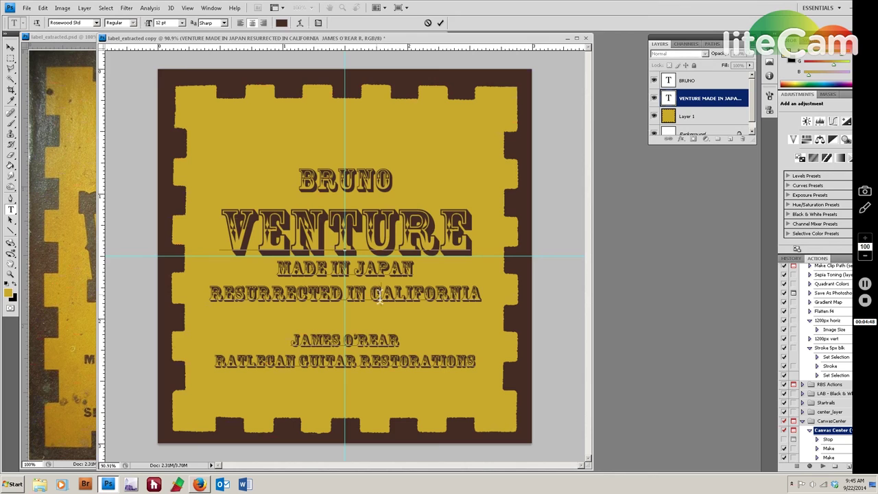
type("V")
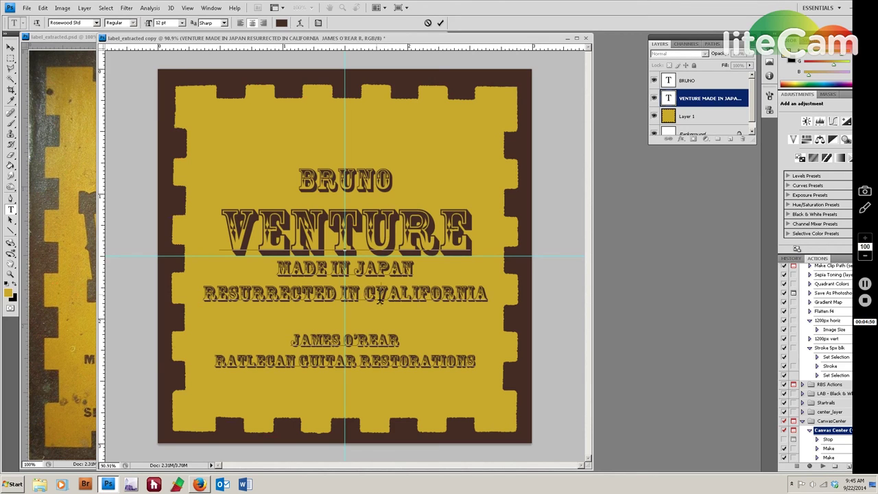
key("BackSpace")
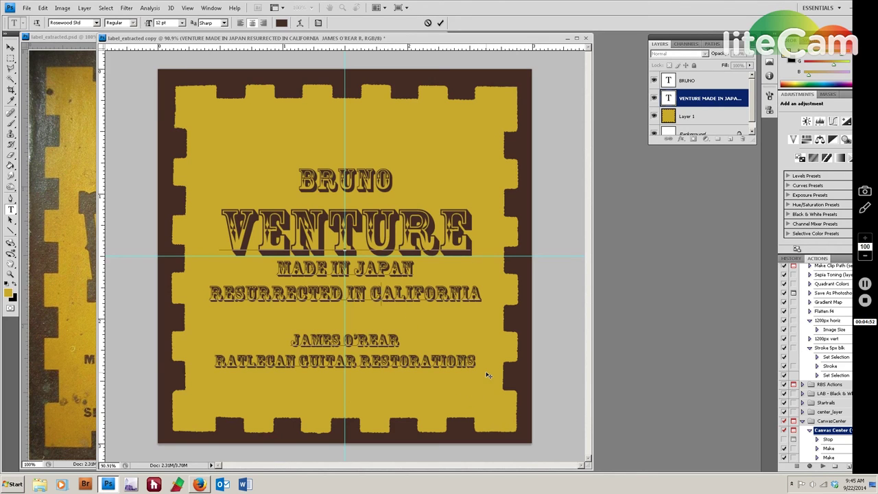
key("ctrl+Return")
Nudge the VENTURE text block down two steps, then back up one.
key("v")
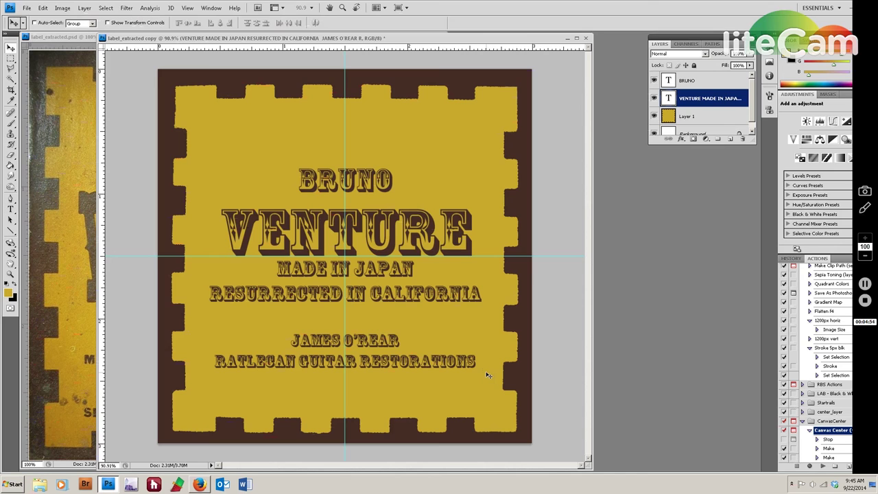
key("Down")
key("Down")
key("Down")
key("Down")
key("Down")
key("Down")
key("Down")
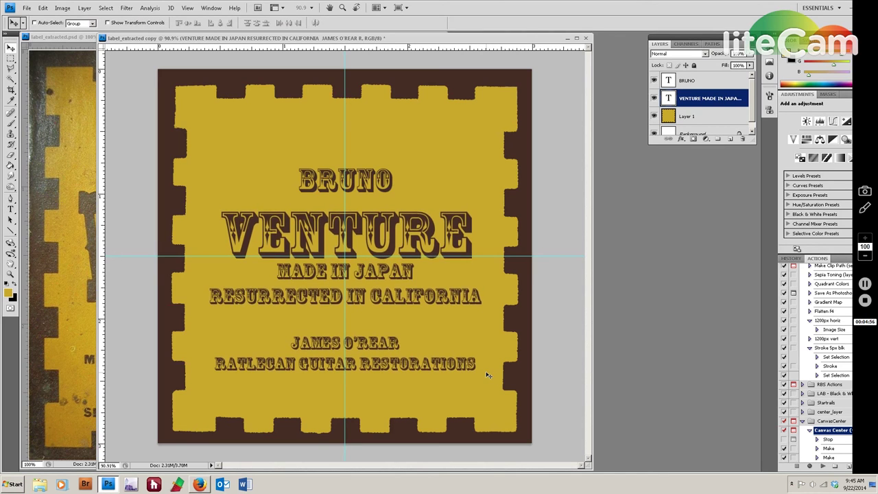
key("Down")
key("Down")
key("Down")
key("Down")
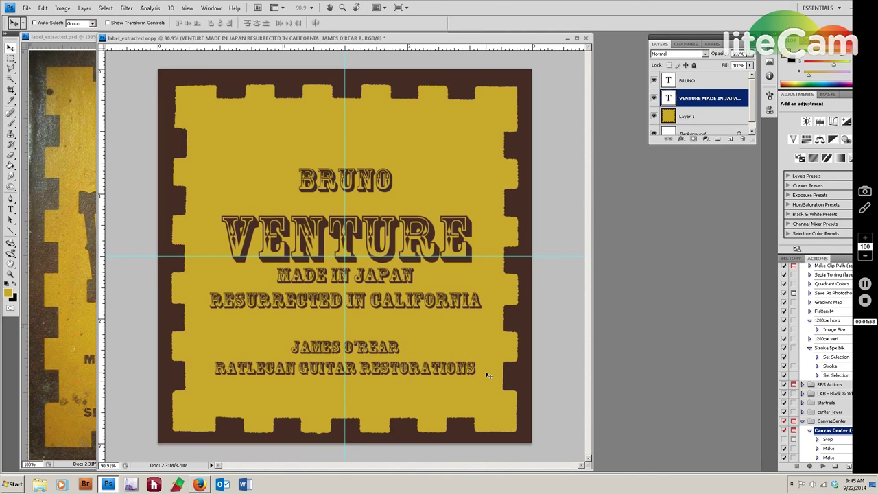
key("Up")
key("Up")
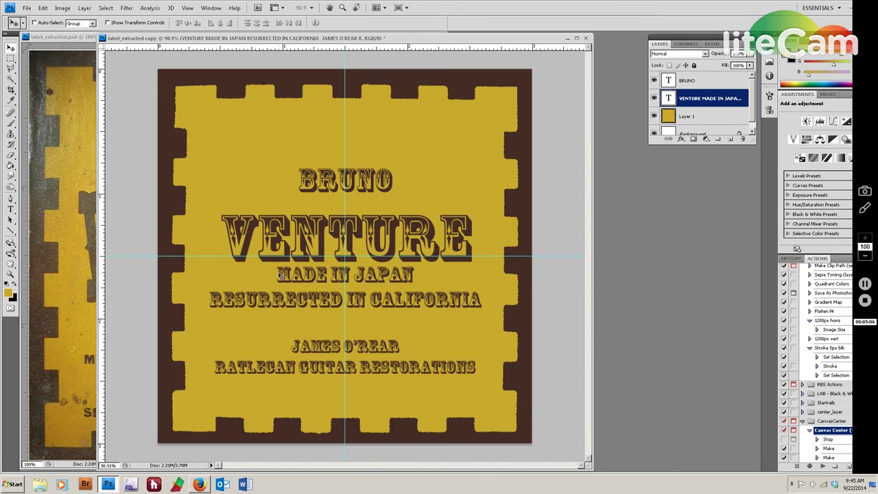
Insert a blank line above MADE IN JAPAN and commit the text.
key("t")
left_click(281, 277)
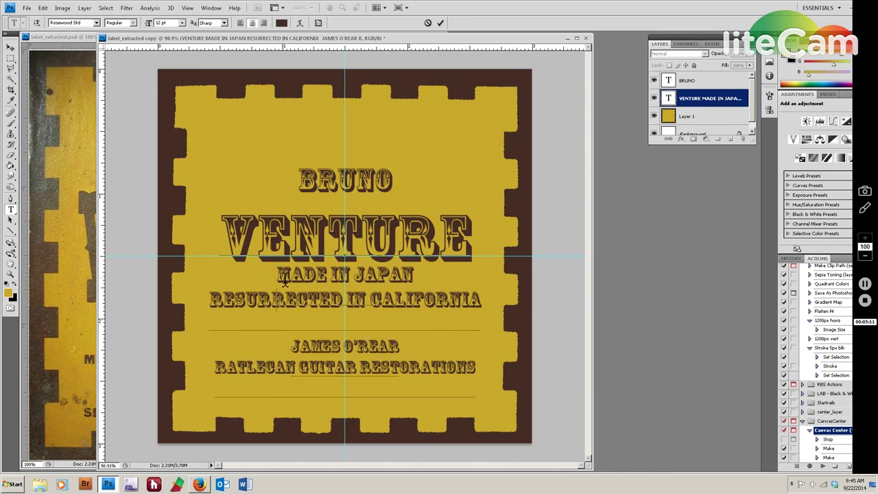
key("Return")
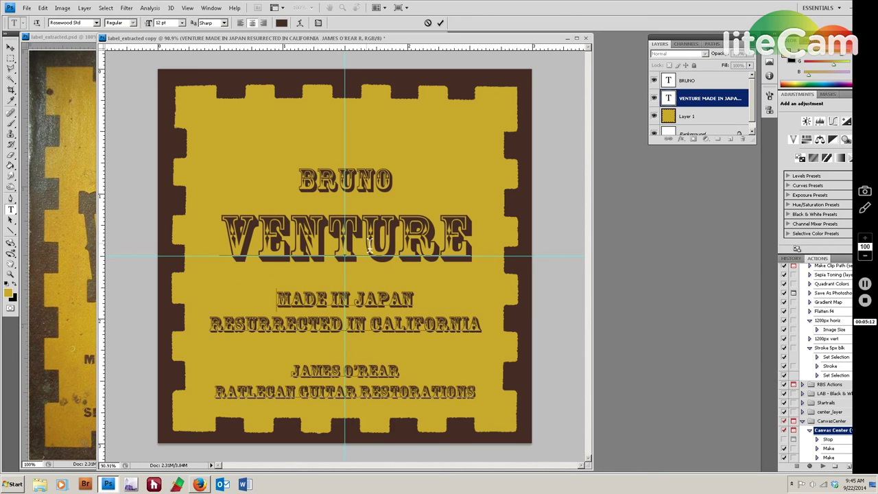
key("ctrl+Return")
Raise the VENTURE text block four nudges upward.
key("v")
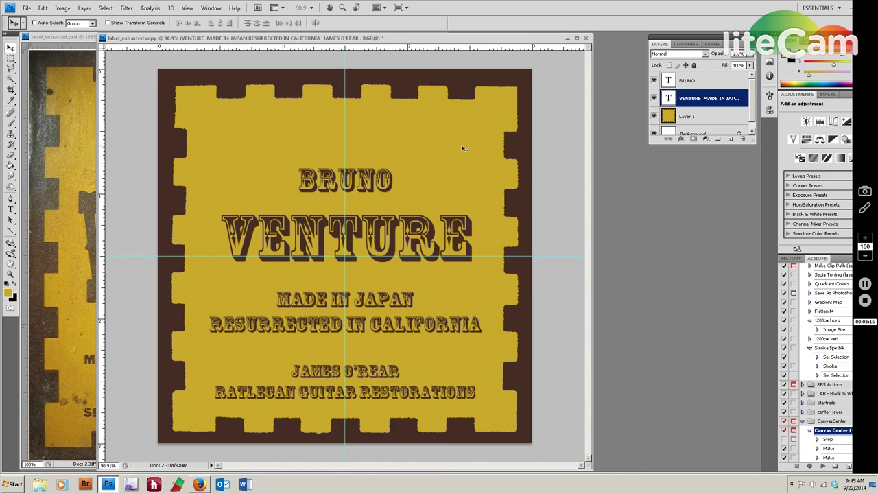
key("Up")
key("Up")
key("Up")
key("Up")
key("Up")
key("Up")
key("Up")
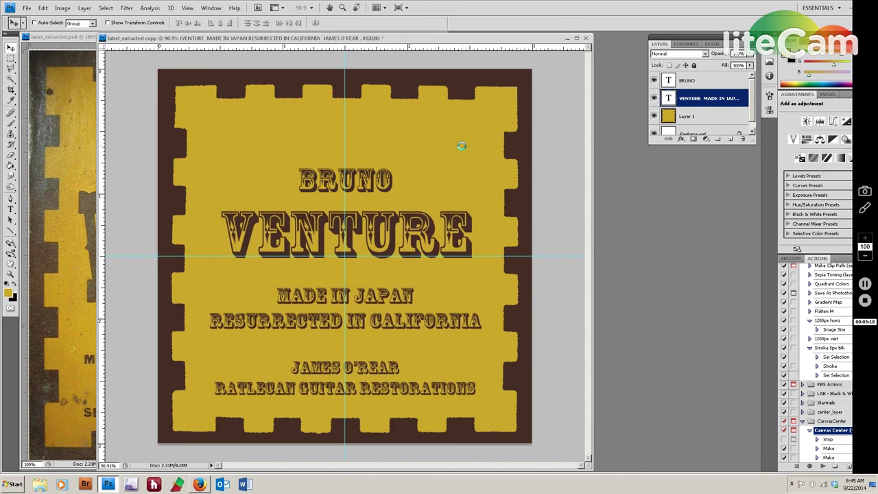
key("Up")
key("Up")
key("Up")
key("Up")
key("Up")
key("Up")
key("Up")
key("Up")
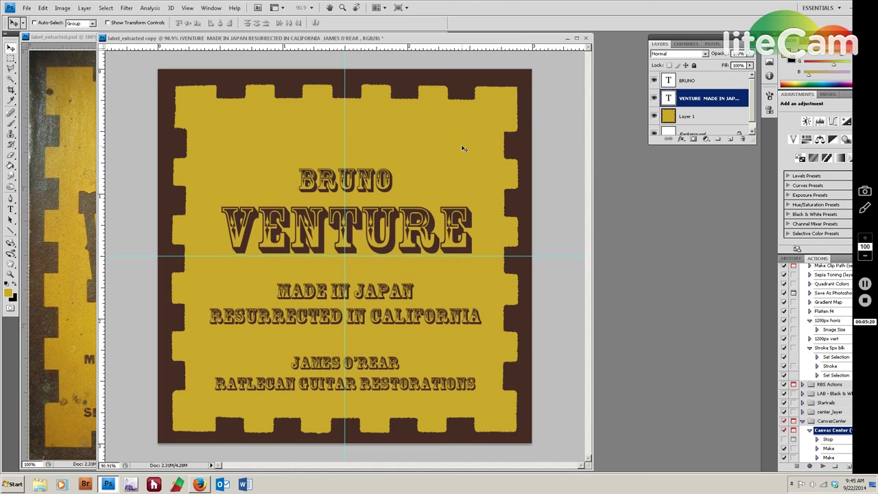
key("Up")
key("Up")
key("Up")
key("Up")
key("Up")
key("Up")
key("Up")
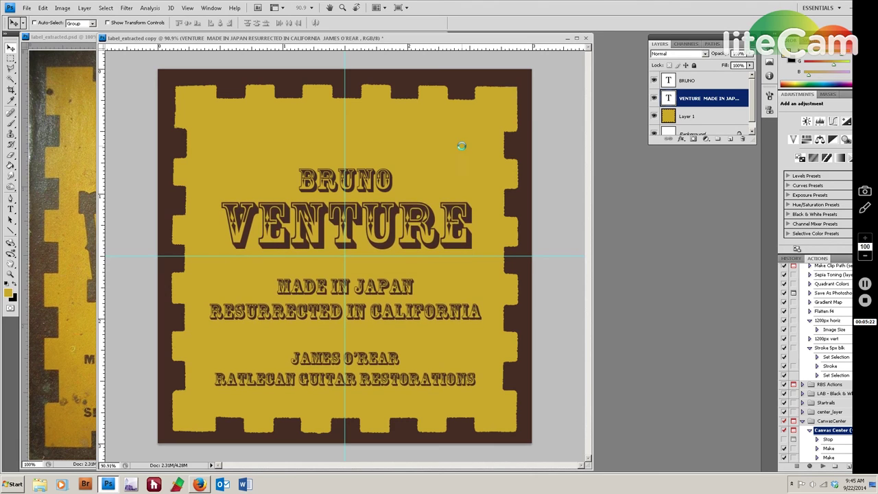
key("Up")
key("Up")
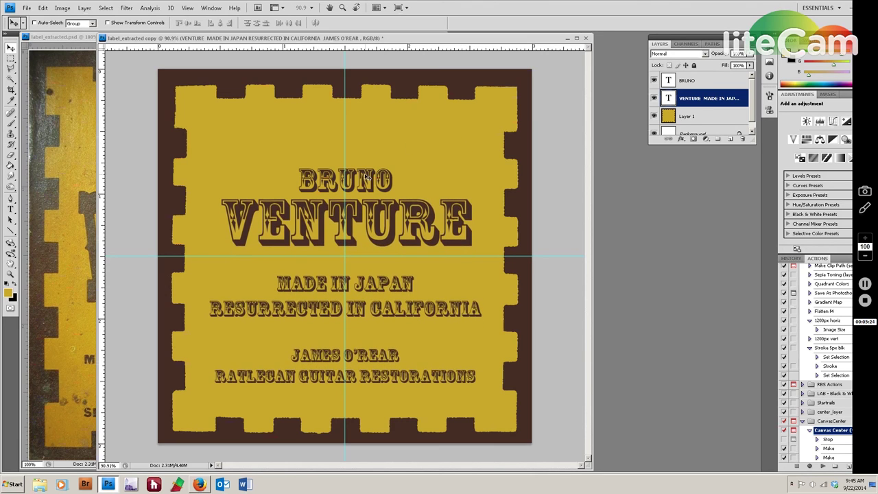
Move the BRUNO text layer three nudges higher on the label.
left_click(697, 81)
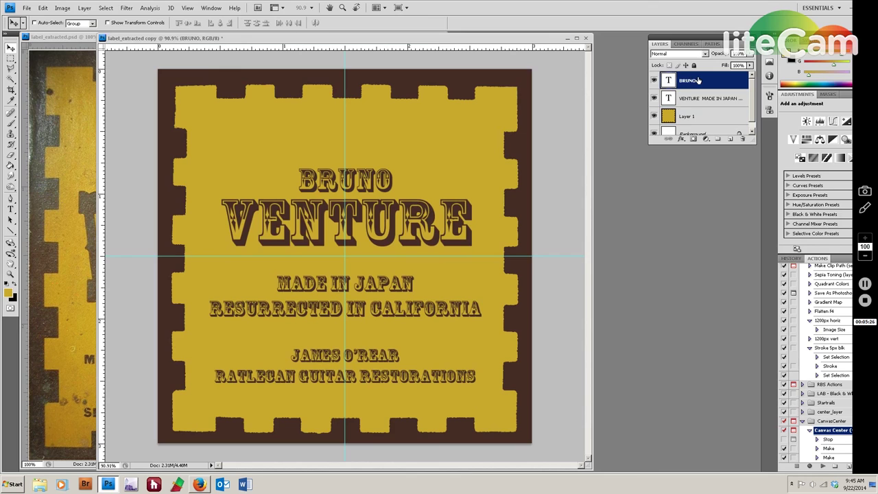
key("Up")
key("Up")
key("Up")
key("Up")
key("Up")
key("Up")
key("Up")
key("Up")
key("Up")
key("Up")
key("Up")
key("Up")
key("Up")
key("Up")
key("Up")
key("Up")
key("Up")
key("Up")
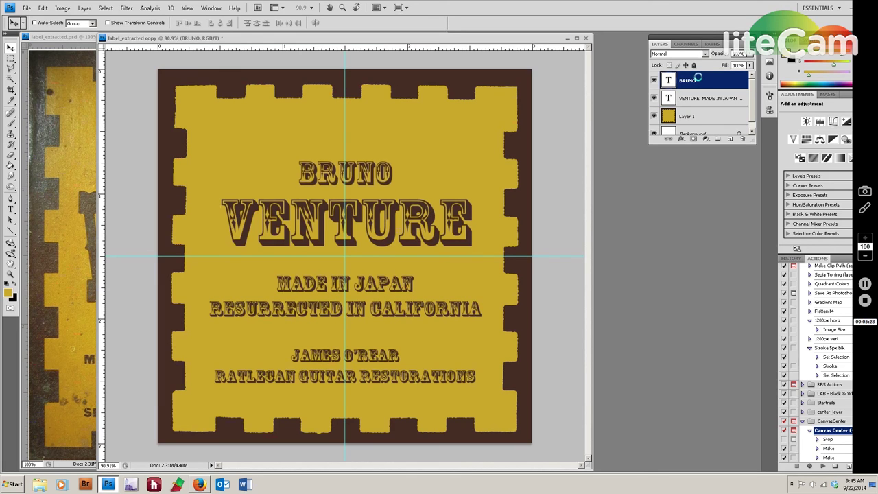
key("Up")
key("Up")
key("Up")
key("Up")
key("Up")
key("Up")
key("Up")
key("Up")
key("Up")
key("Up")
key("Up")
key("Up")
key("Up")
key("Up")
key("Up")
key("Up")
key("Up")
key("Up")
key("Up")
key("Up")
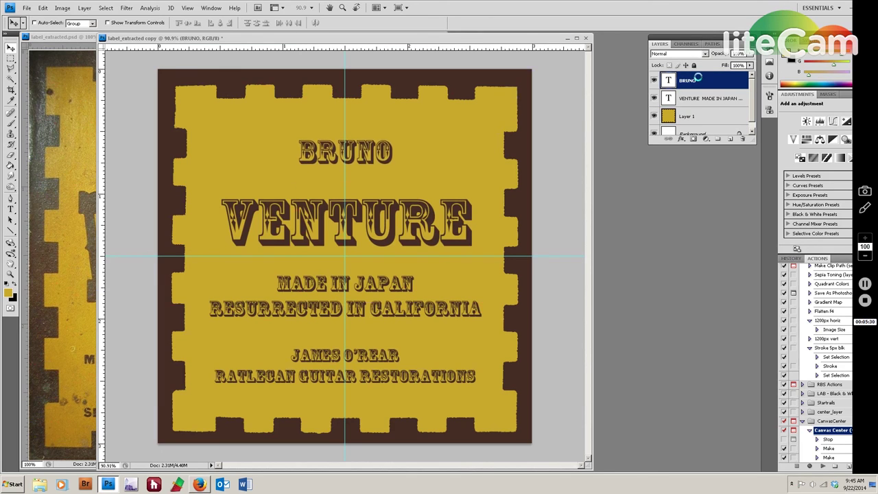
key("Up")
key("Up")
key("Up")
key("Up")
key("Up")
key("Up")
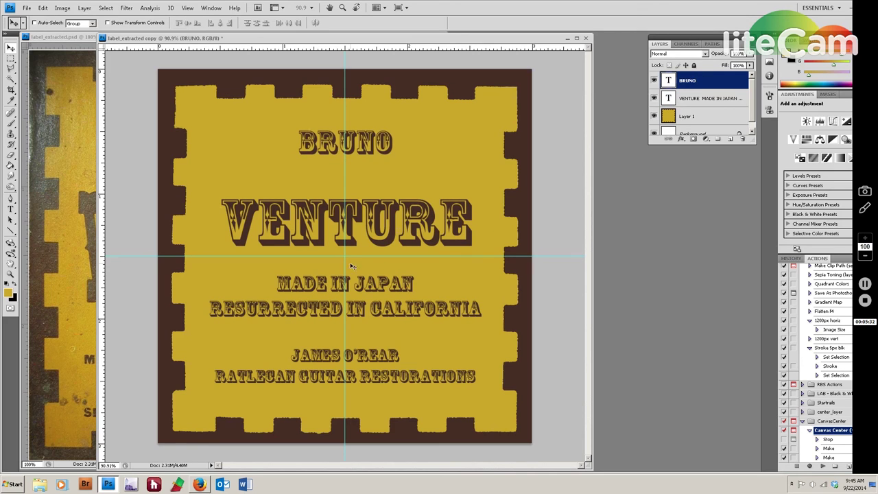
Add another blank line above MADE IN JAPAN in the VENTURE text block.
left_click(706, 98)
key("t")
left_click(279, 284)
key("Return")
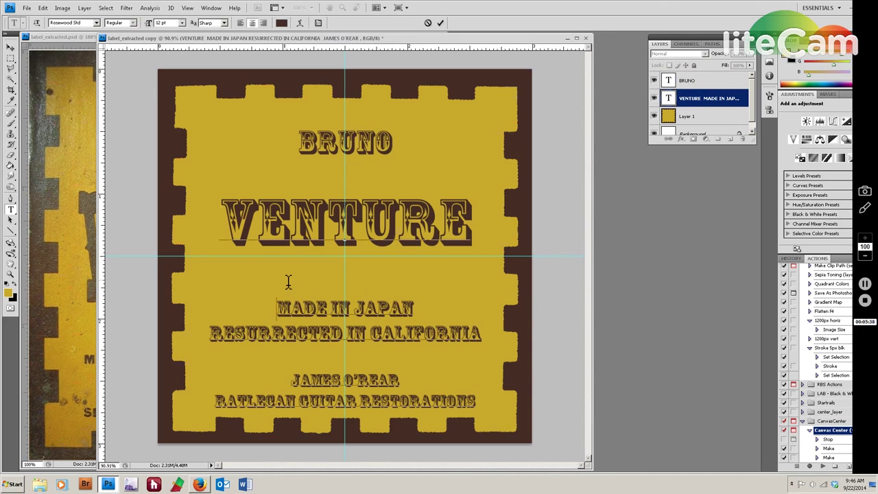
Commit the edit and raise the VENTURE block four nudges to sit just under BRUNO.
left_click(511, 205)
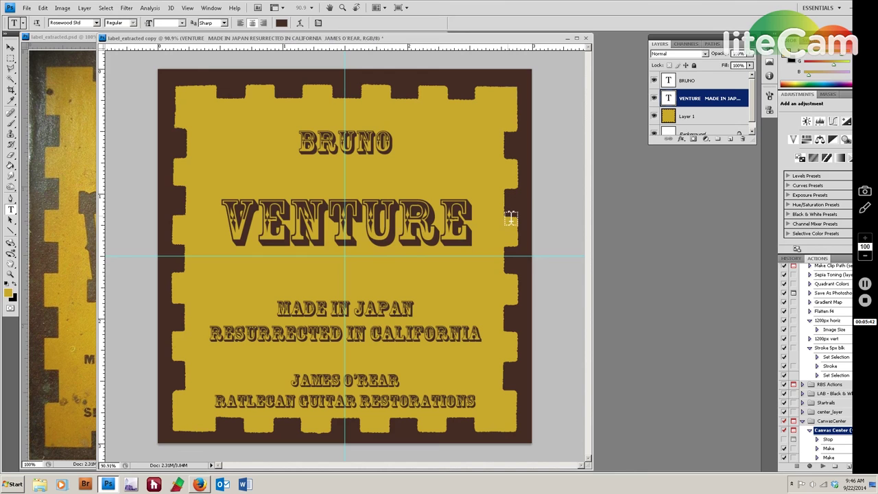
key("v")
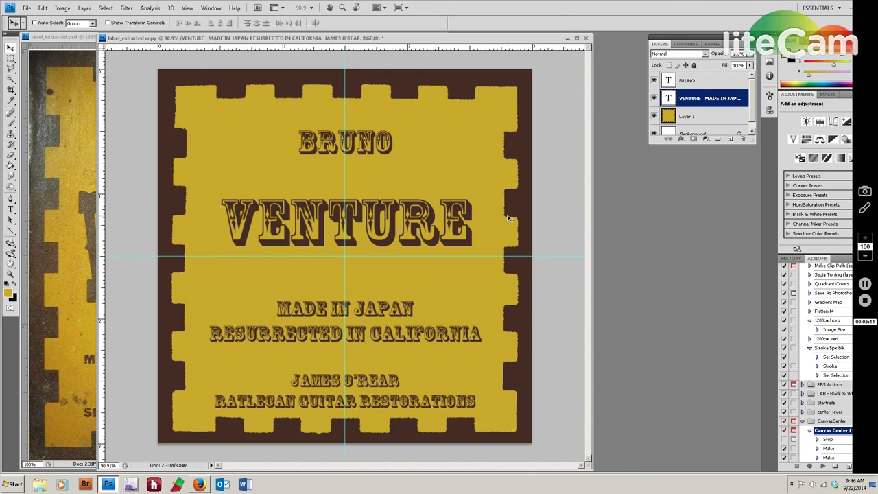
key("Up")
key("Up")
key("Up")
key("Up")
key("Up")
key("Up")
key("Up")
key("Up")
key("Up")
key("Up")
key("Up")
key("Up")
key("Up")
key("Up")
key("Up")
key("Up")
key("Up")
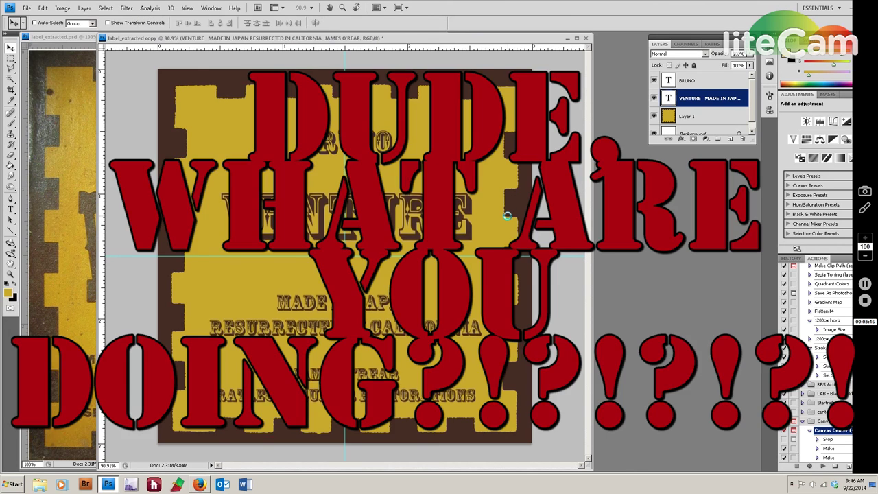
key("Up")
key("Up")
key("Up")
key("Up")
key("Up")
key("Up")
key("Up")
key("Up")
key("Up")
key("Up")
key("Up")
key("Up")
key("Up")
key("Up")
key("Up")
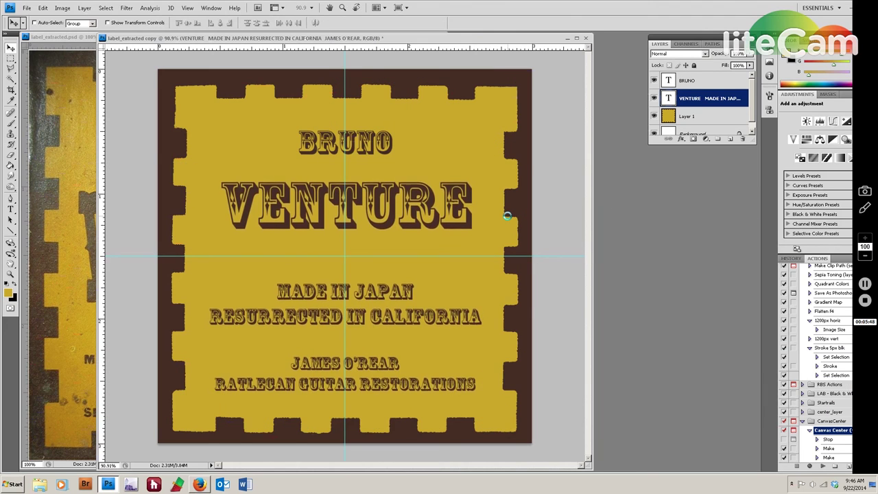
key("Up")
key("Up")
key("Up")
key("Up")
key("Up")
key("Up")
key("Up")
key("Up")
key("Up")
key("Up")
key("Up")
key("Up")
key("Up")
key("Up")
key("Up")
key("Up")
key("Up")
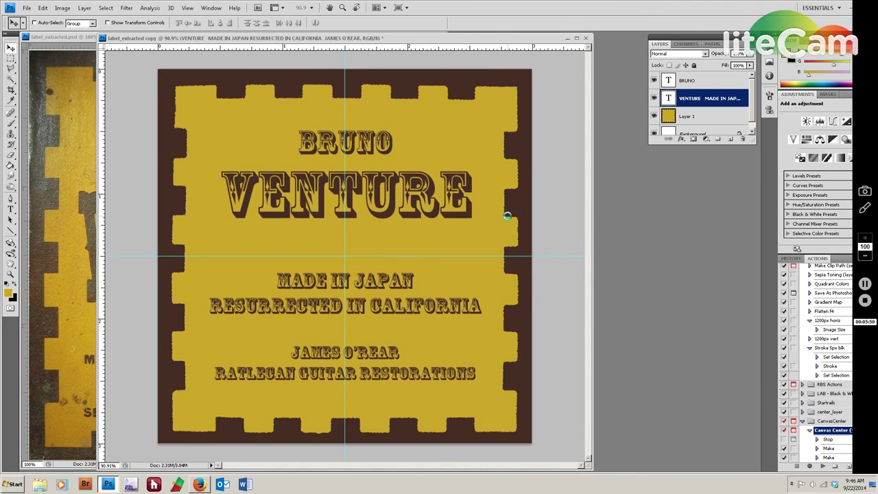
key("Up")
key("Up")
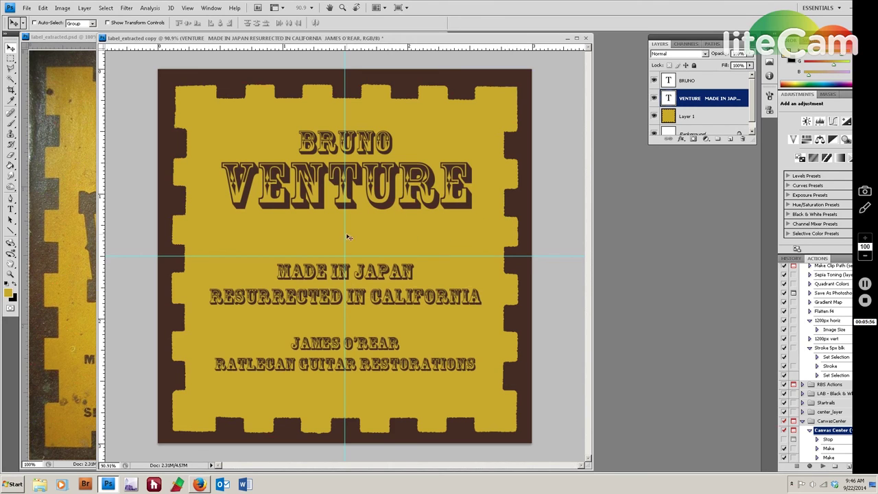
Insert a 'MODEL# 1590' line above MADE IN JAPAN, commit it, and flatten the image.
key("t")
left_click(277, 271)
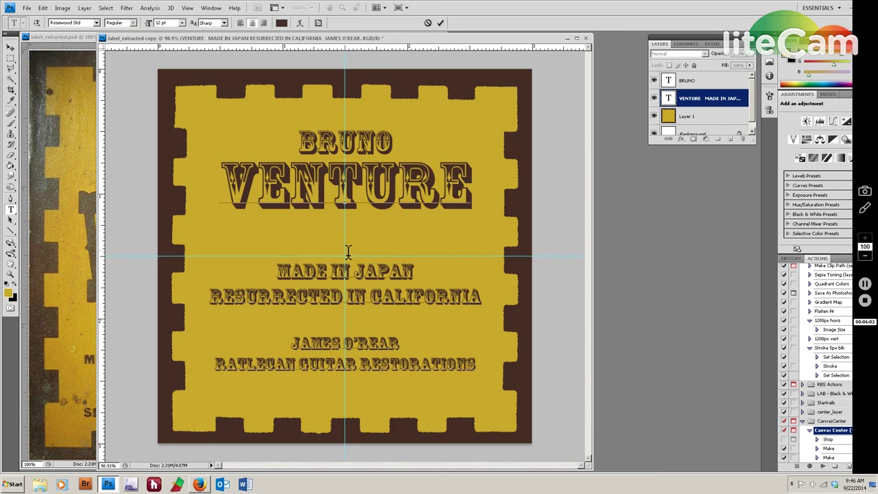
key("Return")
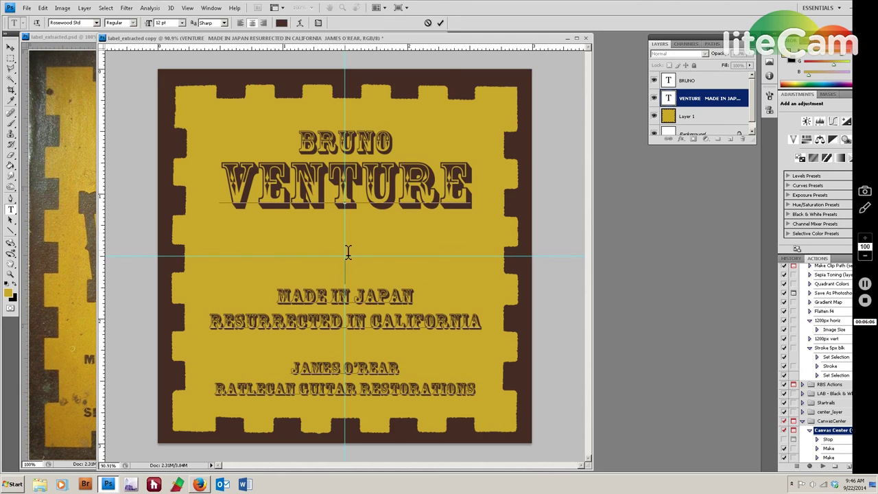
type("MODEL#")
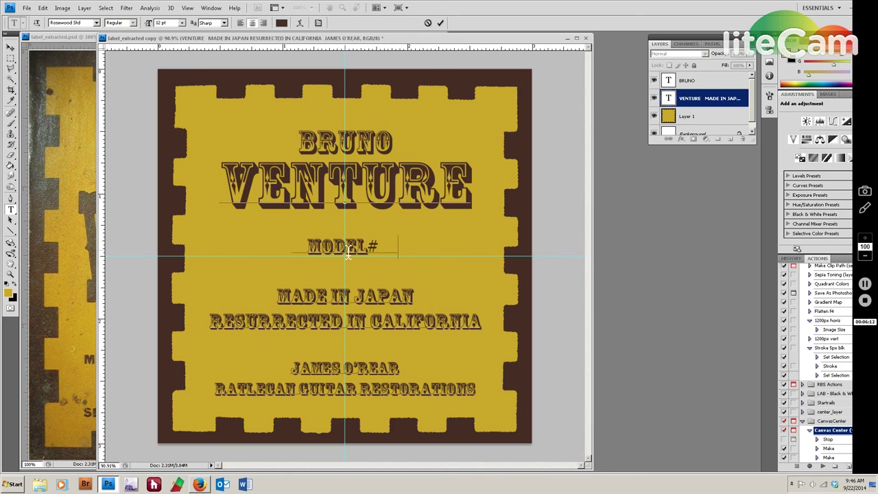
type(" 1590")
key("ctrl+Return")
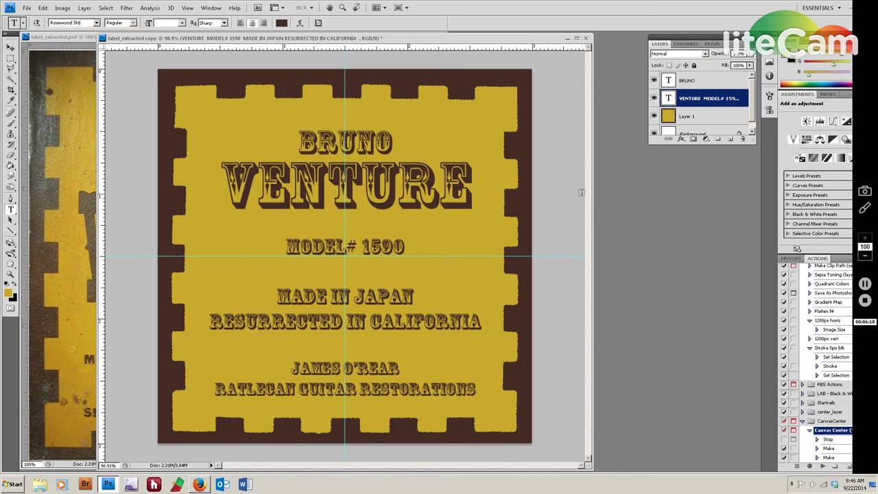
key("F4")
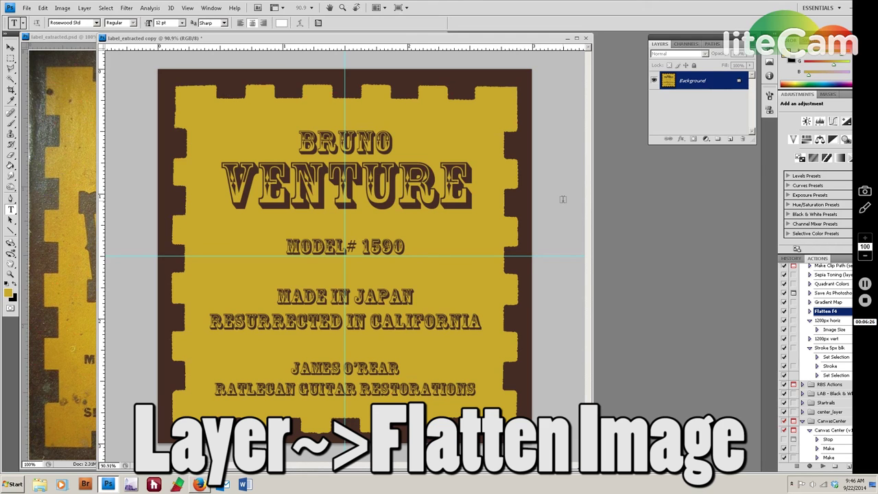
Hide the cyan guides with Ctrl+;.
key("ctrl+semicolon")
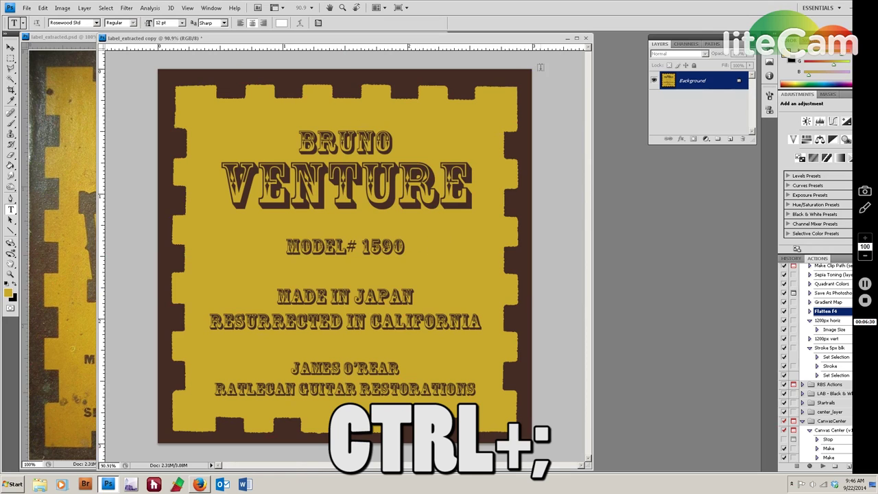